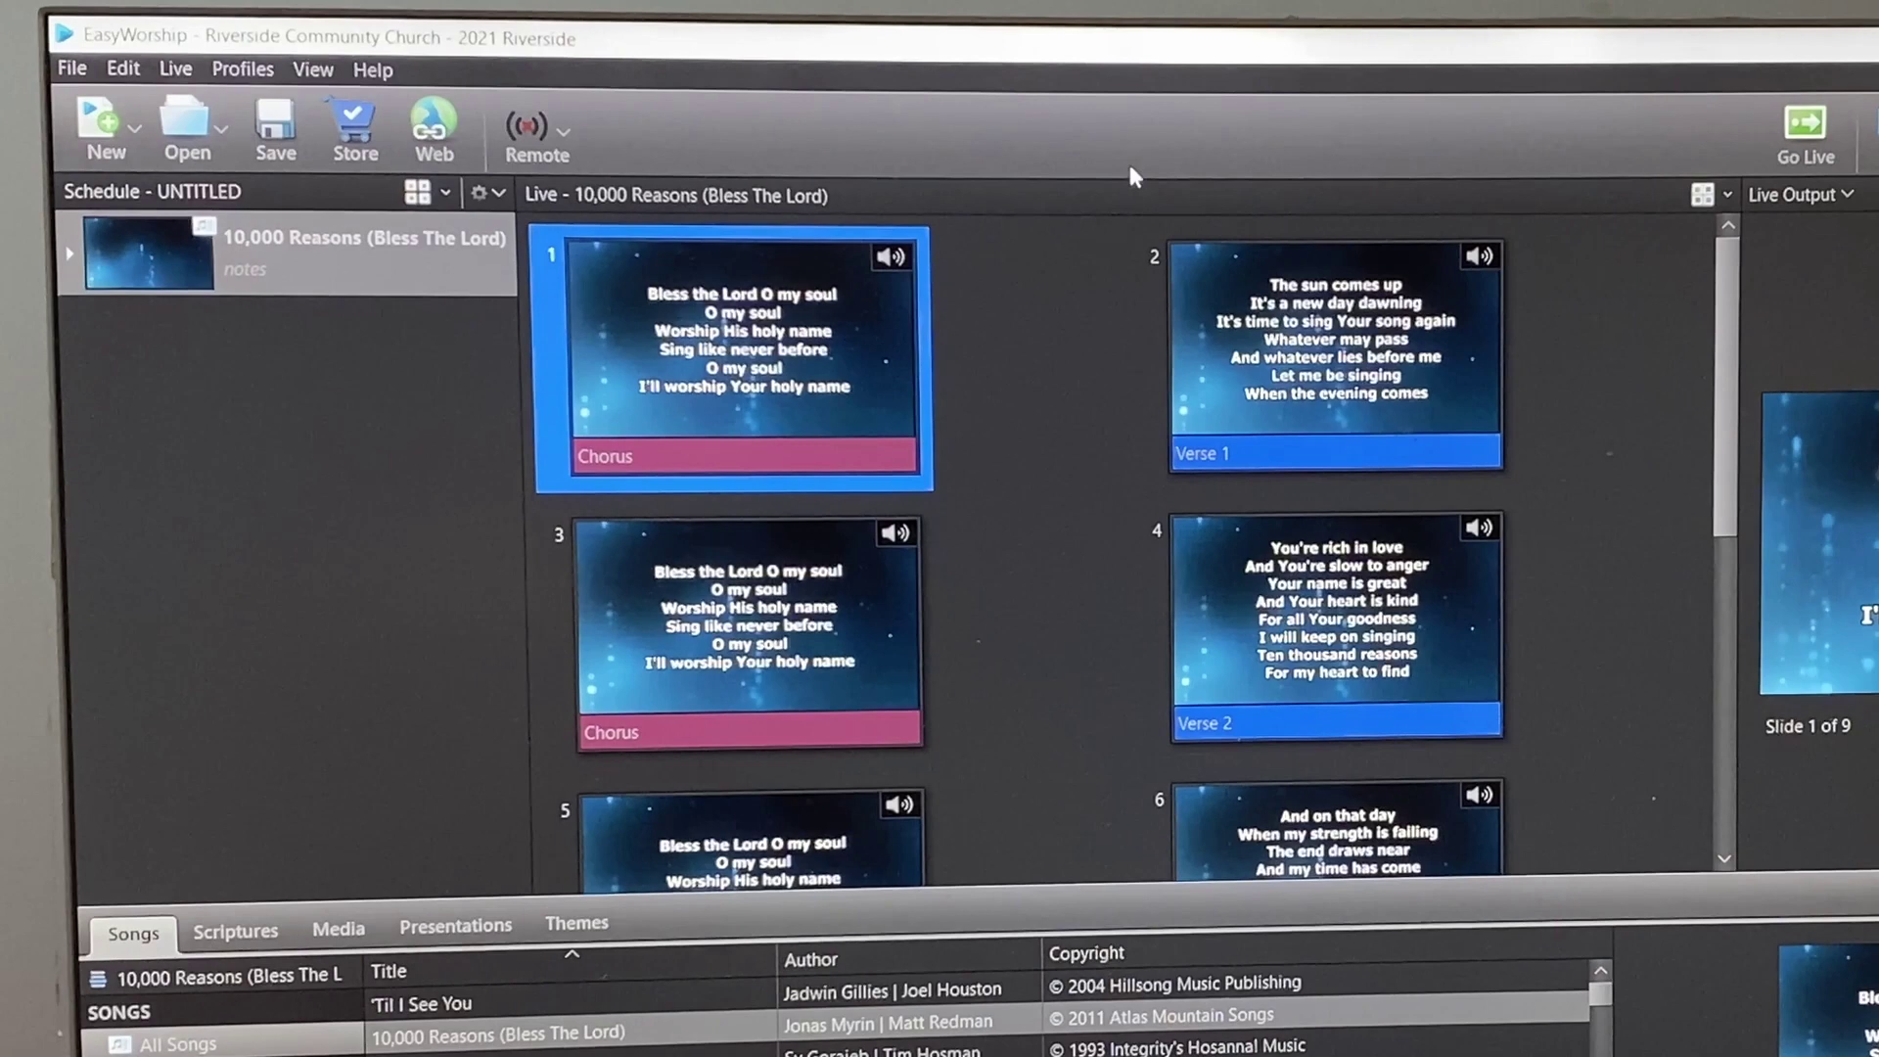
Step: Open EasyWorship's Options on the Main Output settings: Monitor 2 (Secondary), alpha channel disabled
{"action": "left_click", "coordinate": [122, 68]}
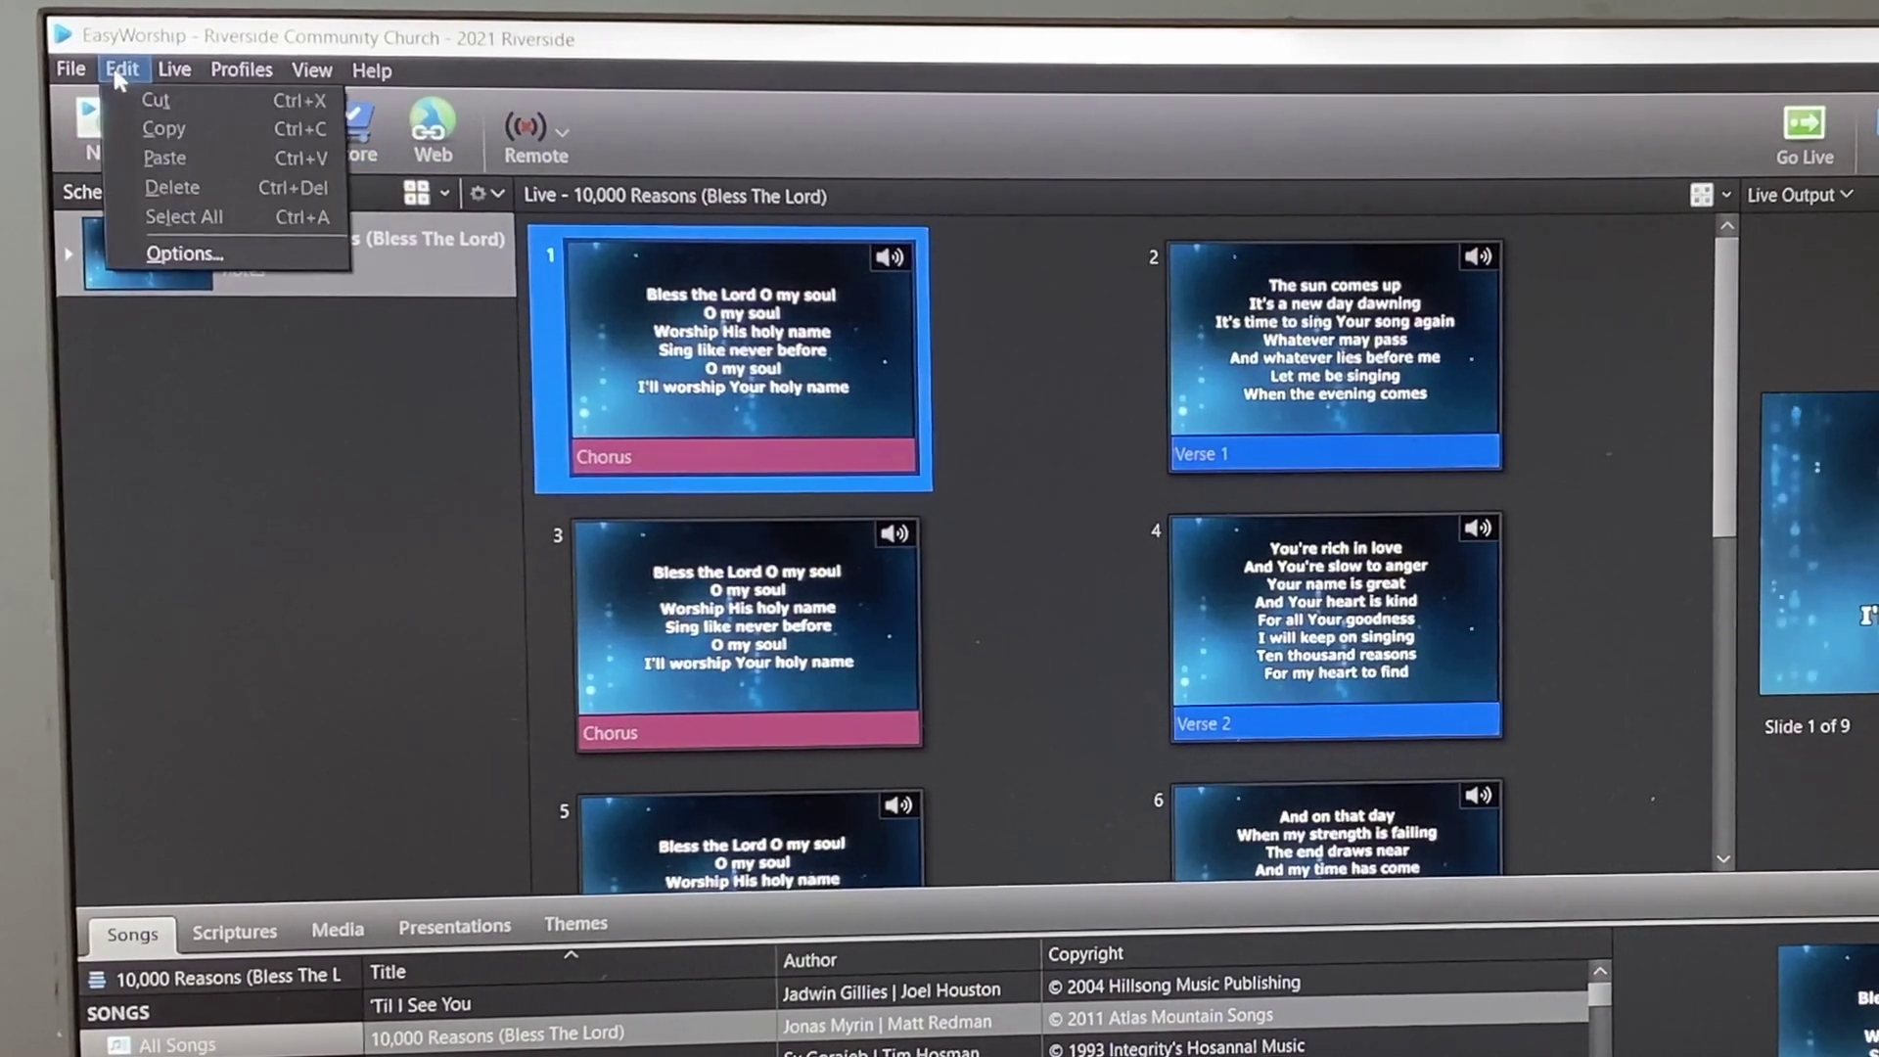
{"action": "left_click", "coordinate": [166, 253]}
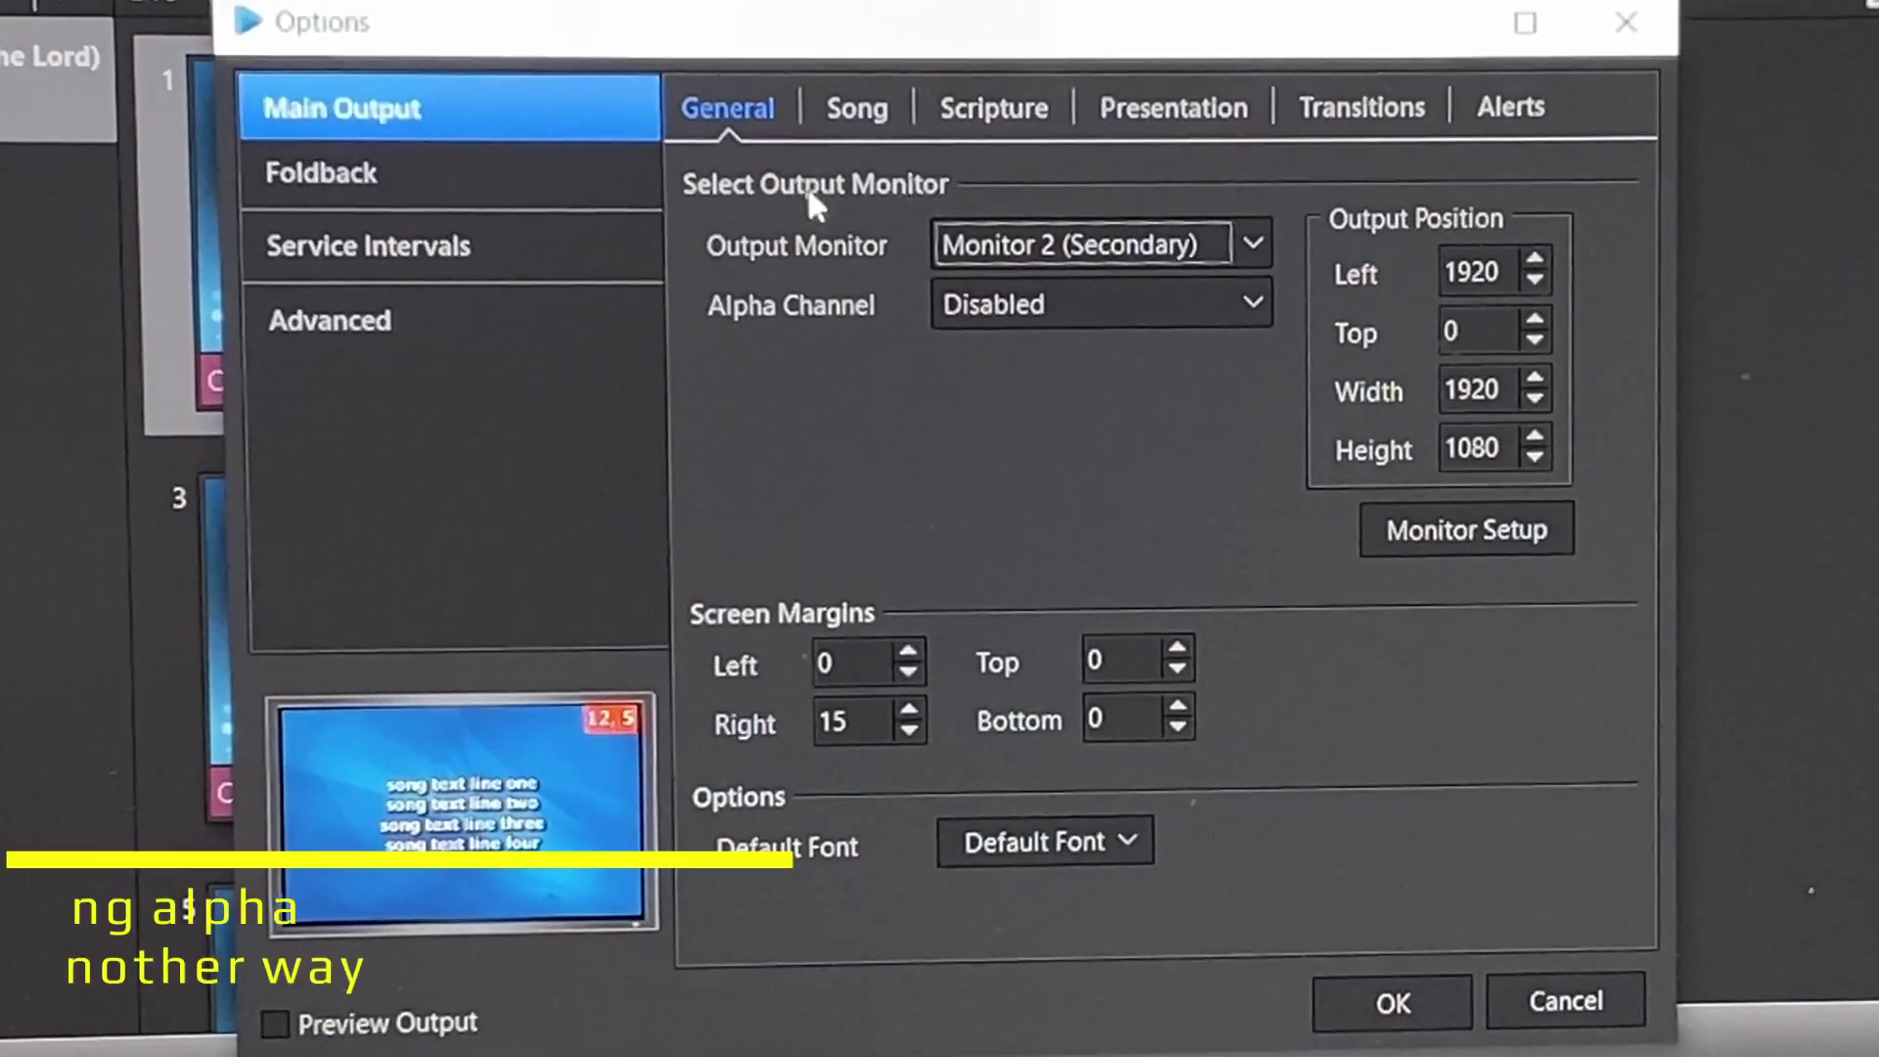
{"action": "left_click", "coordinate": [1056, 245]}
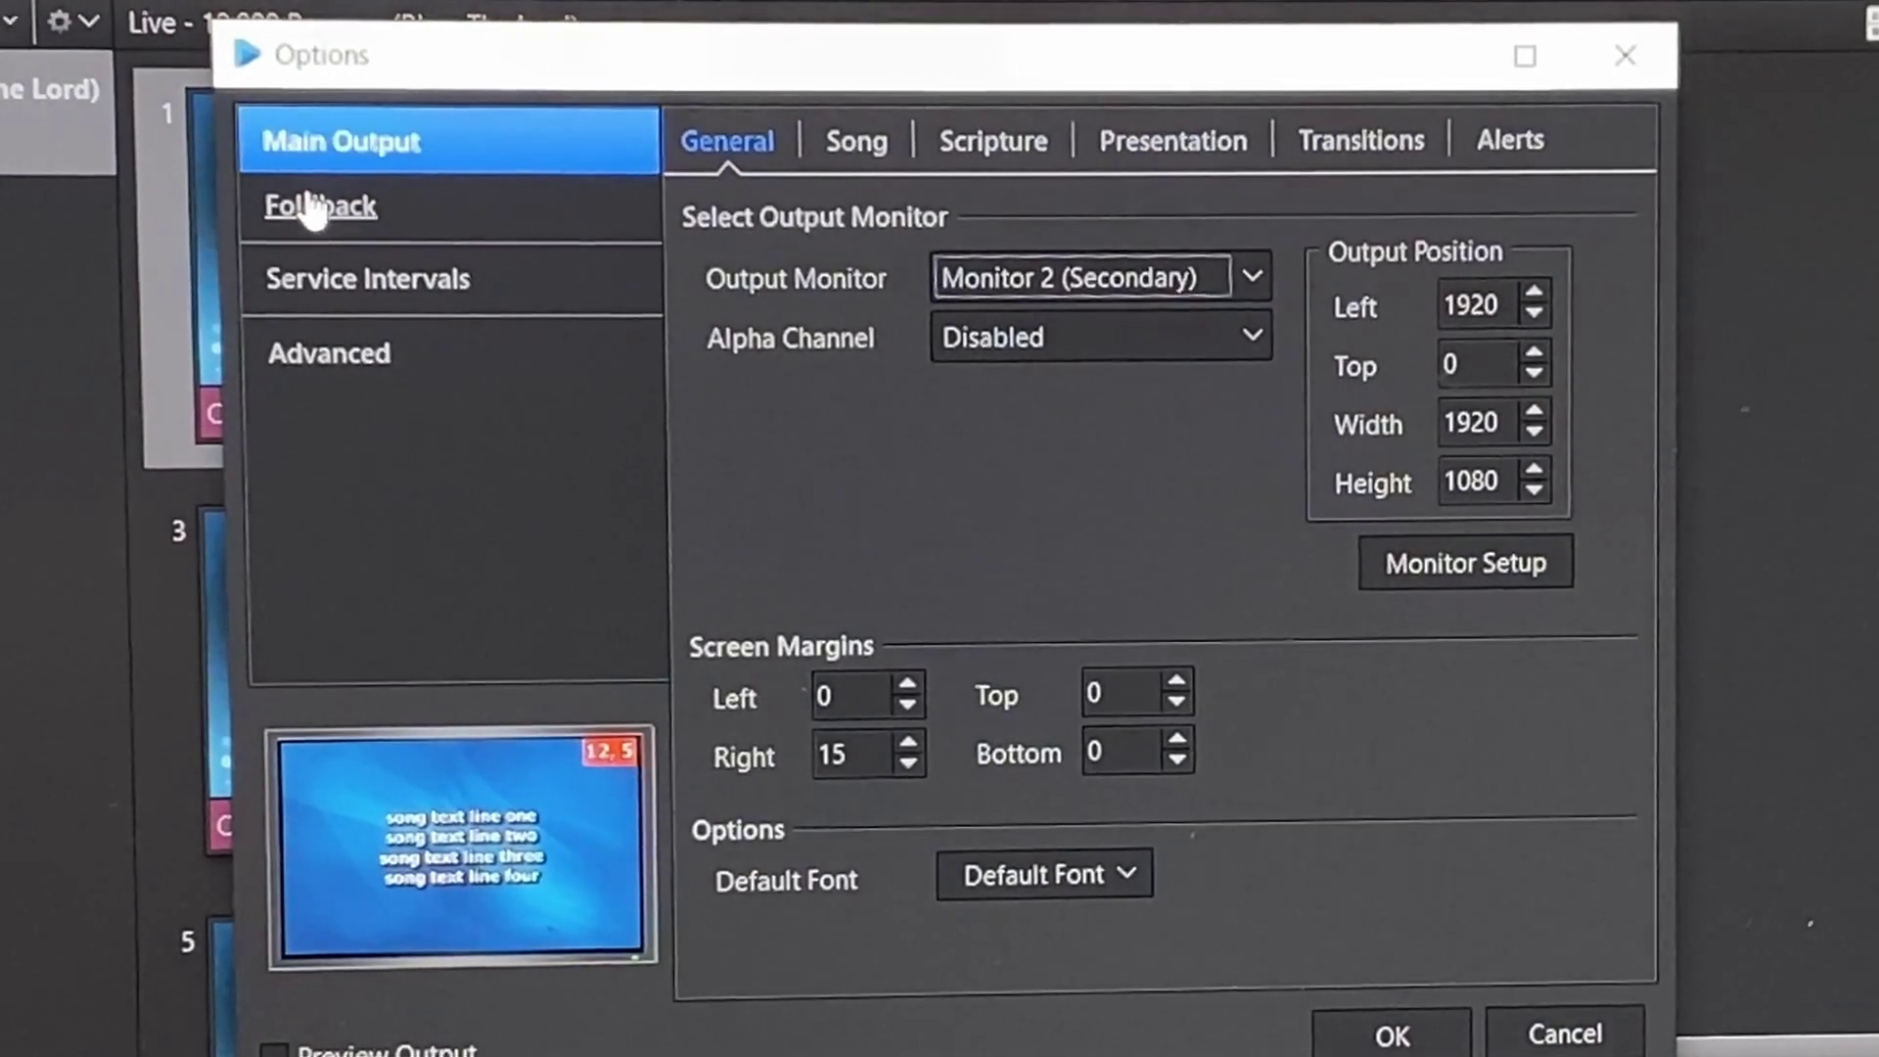
Step: Show the Foldback stage-display settings, which output to Monitor 3 at 1280×720
{"action": "left_click", "coordinate": [313, 207]}
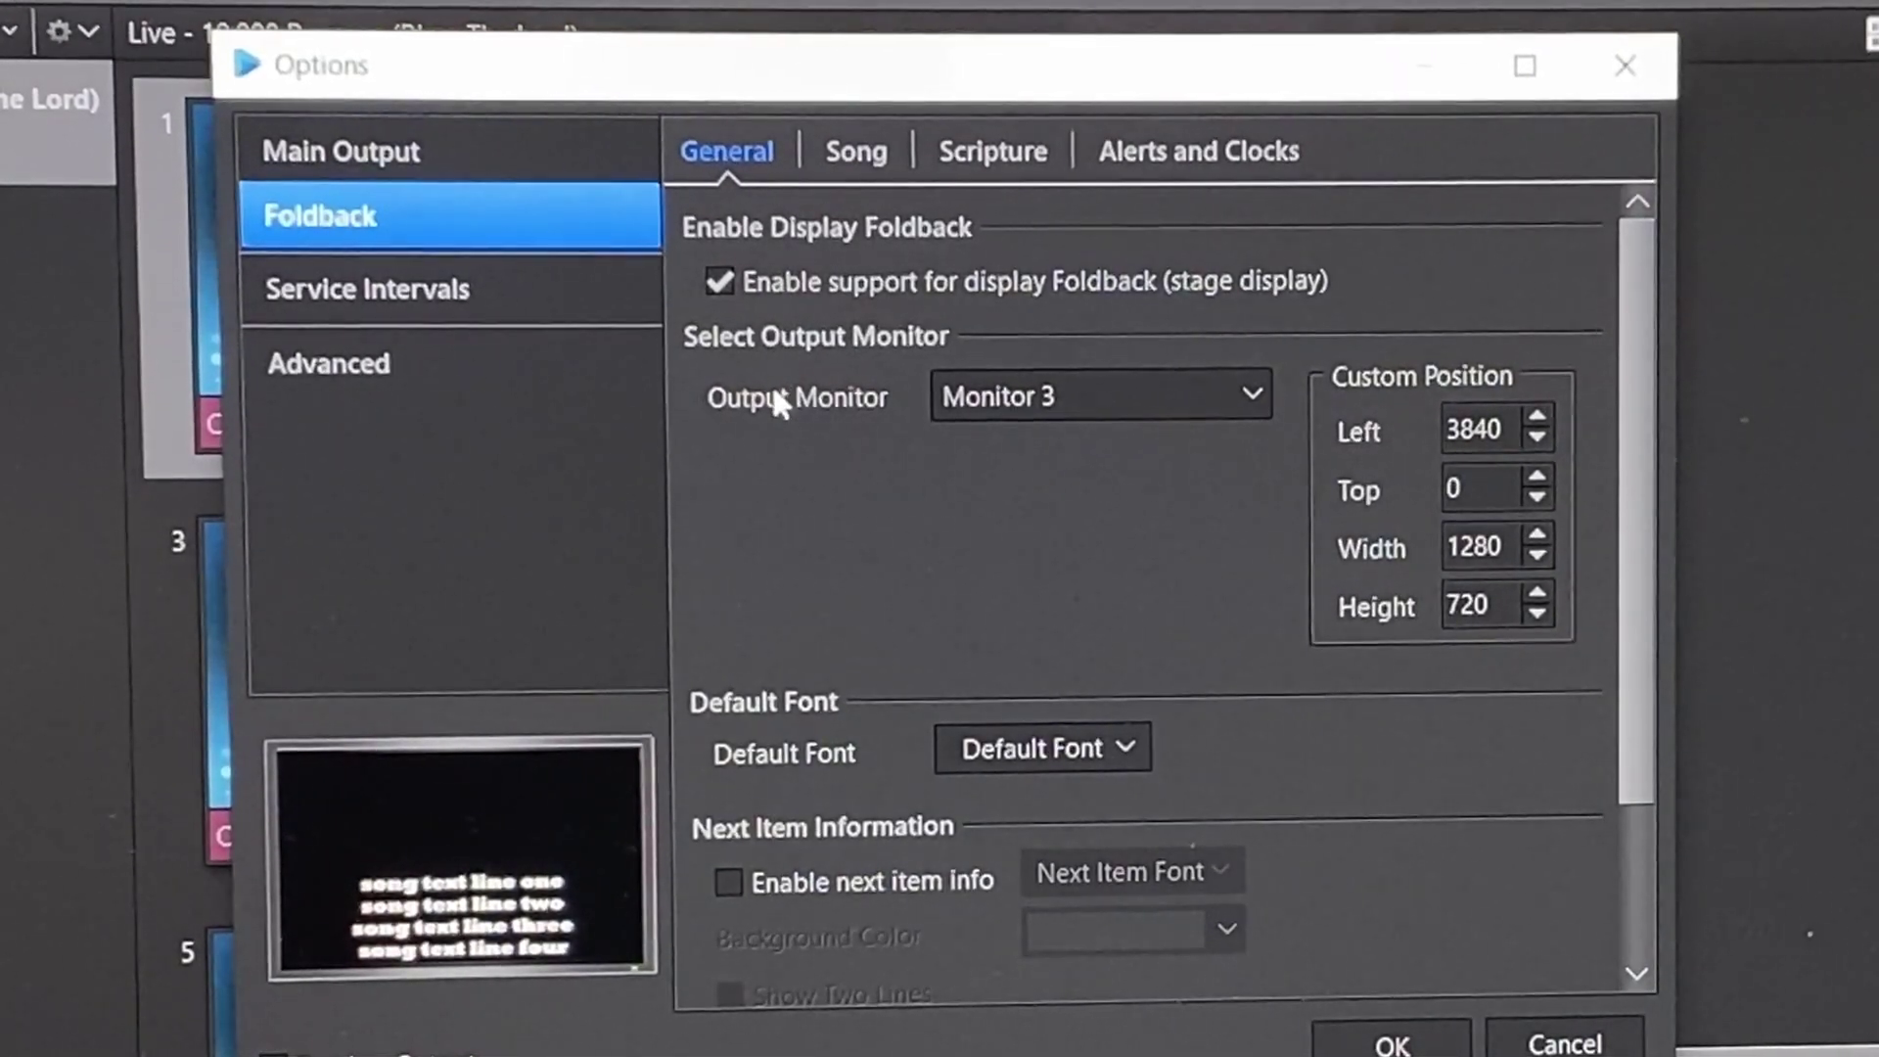
{"action": "left_click", "coordinate": [986, 411]}
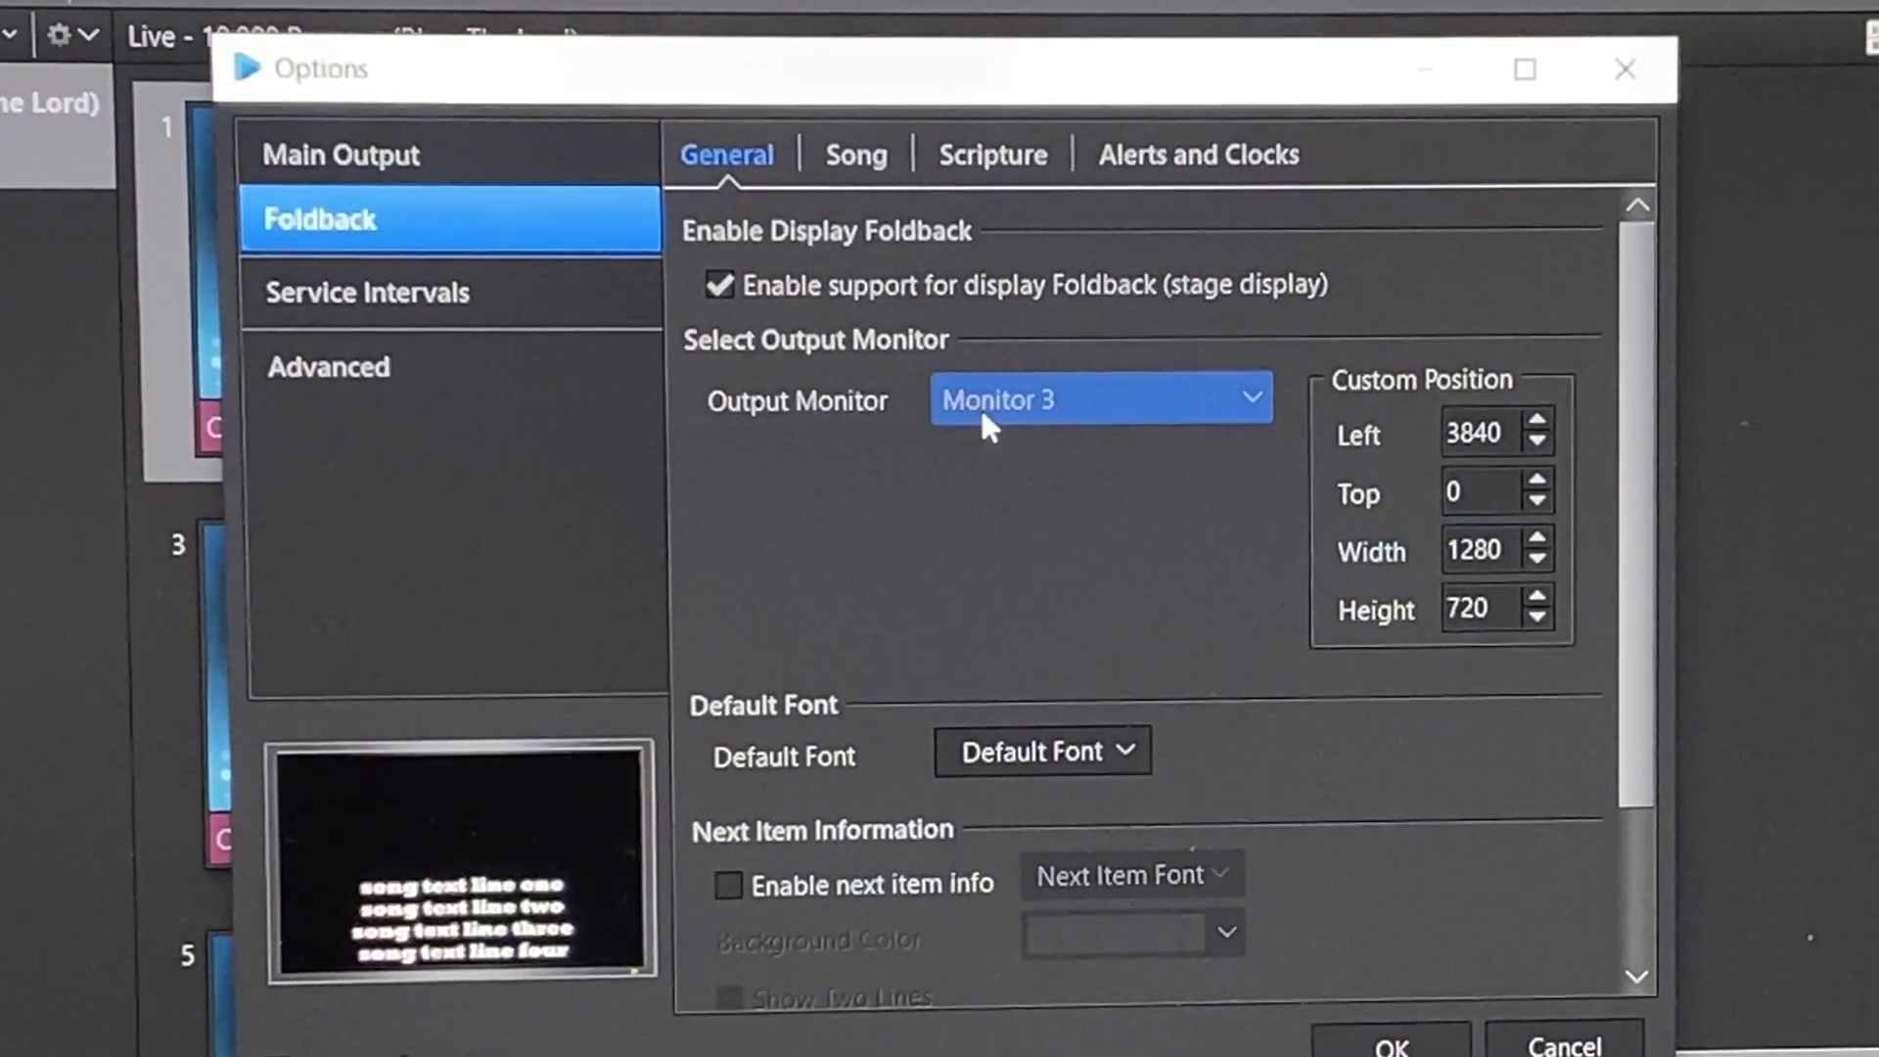
{"action": "left_click", "coordinate": [1018, 502]}
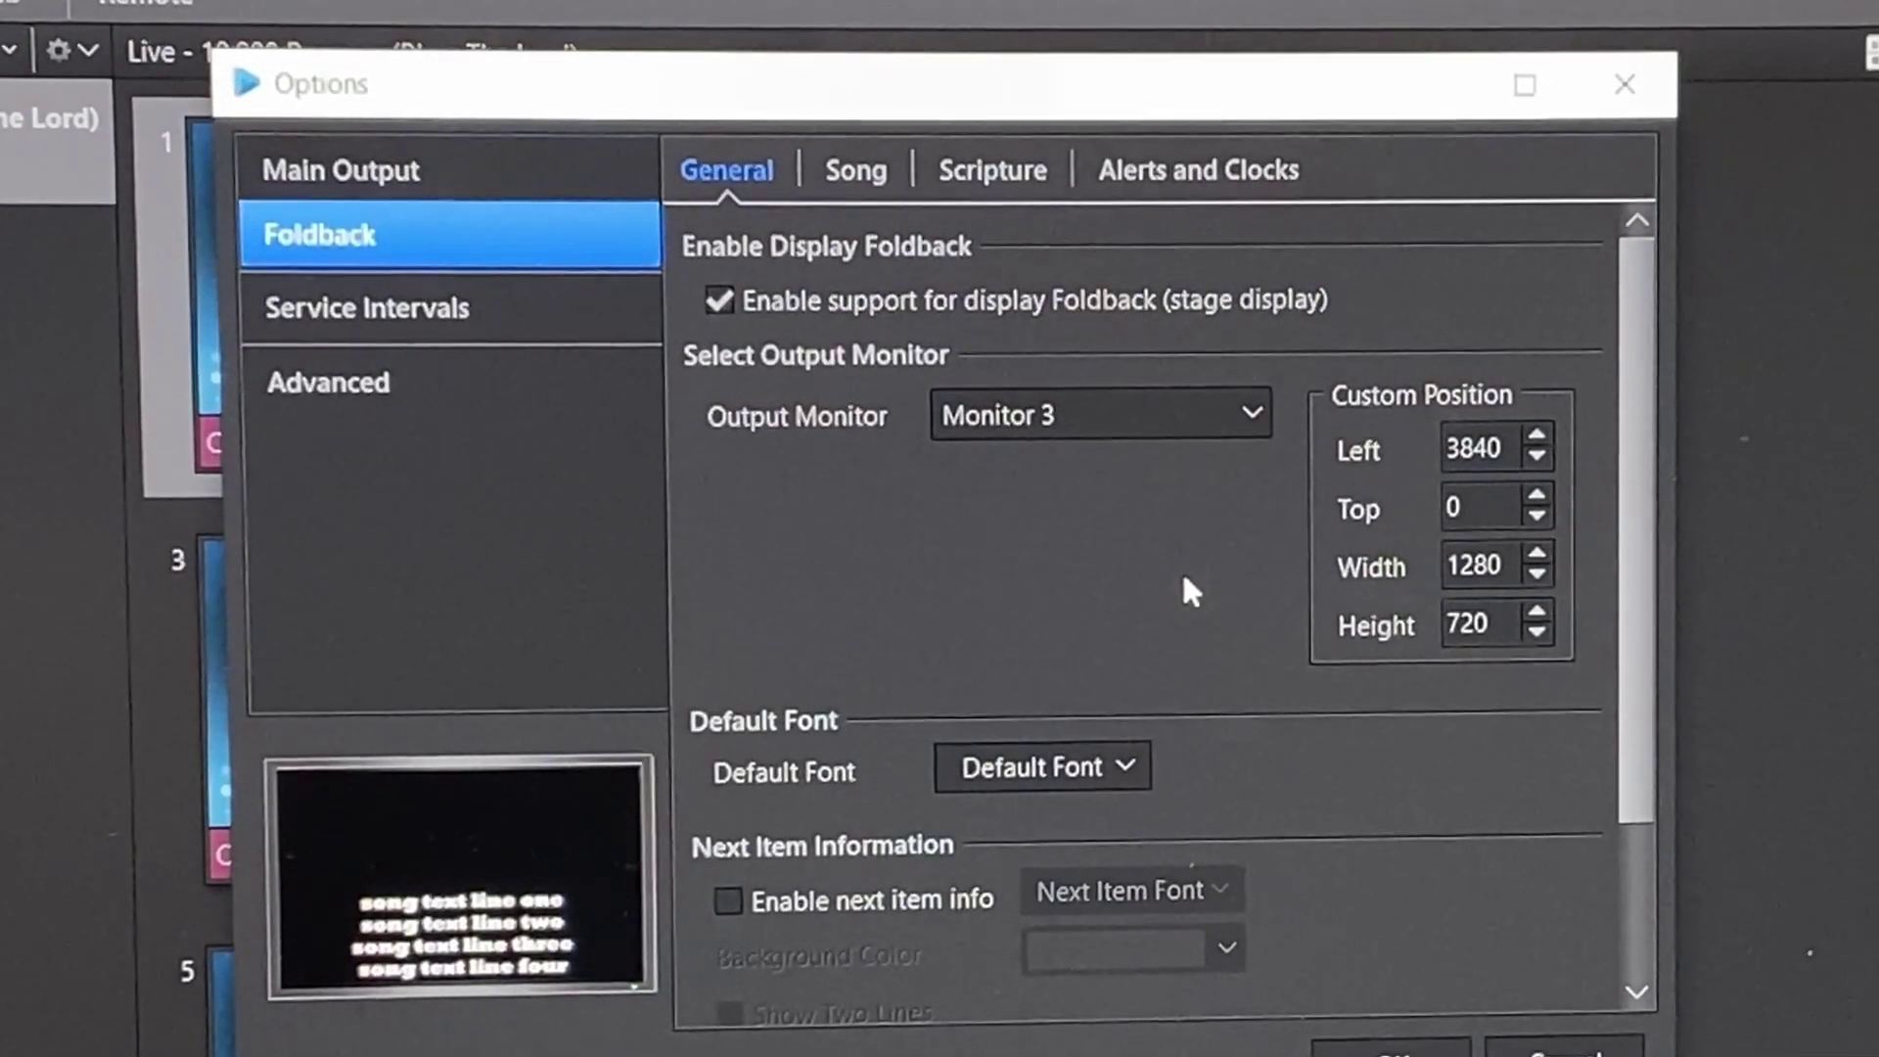
Step: Review the Foldback default font's font, outline and shadow settings, then confirm Options with OK
{"action": "left_click", "coordinate": [1118, 769]}
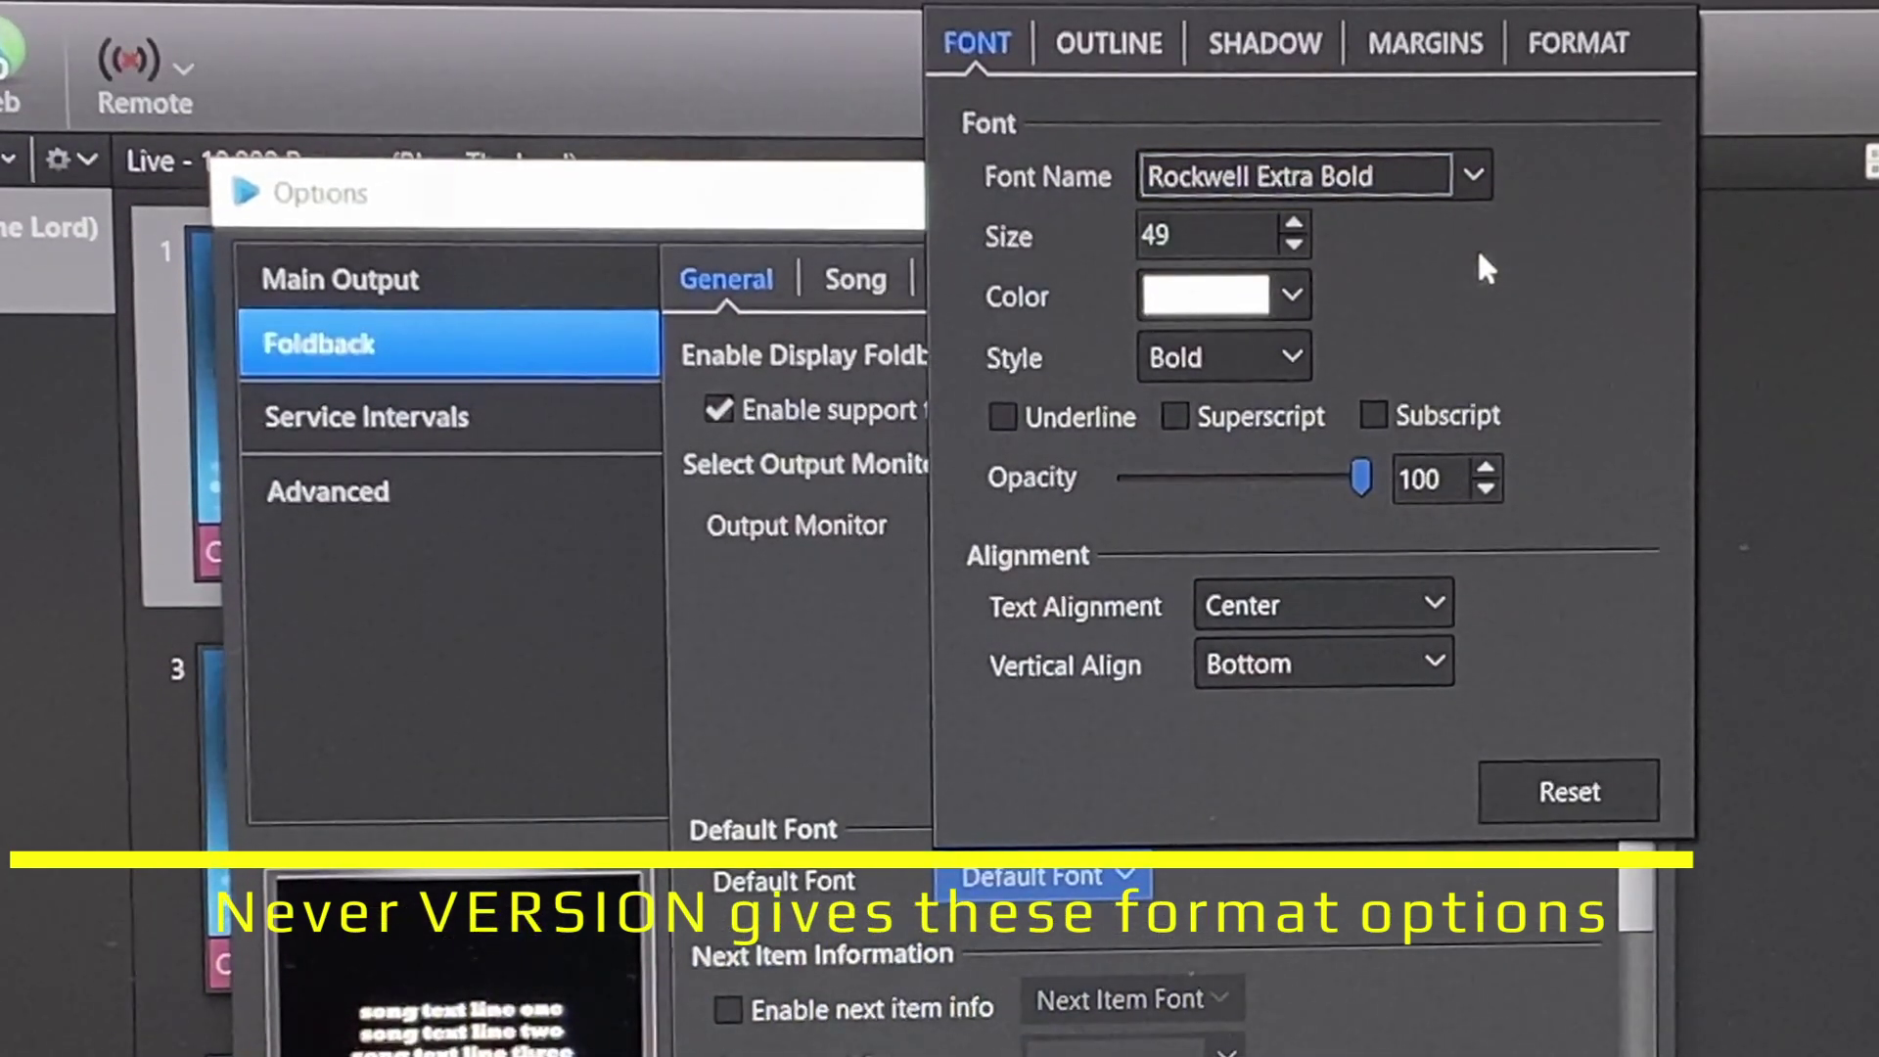
{"action": "left_click", "coordinate": [1132, 57]}
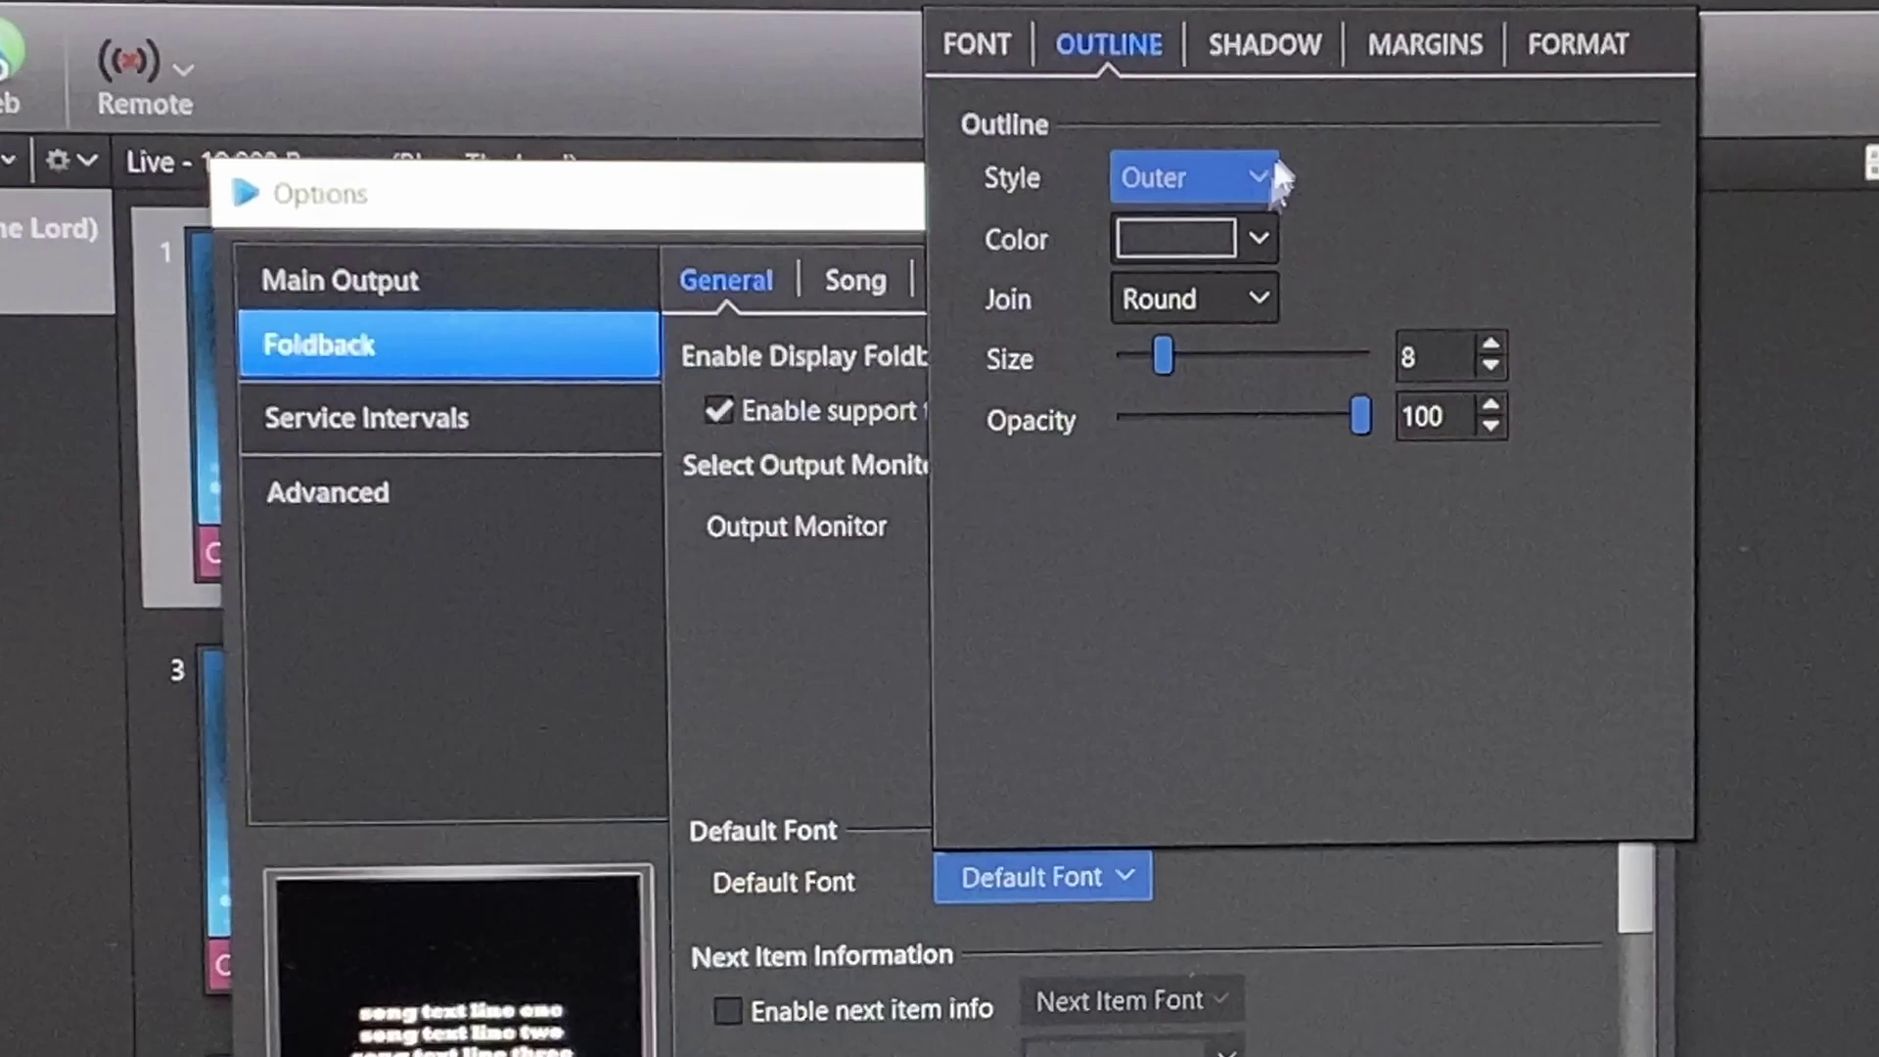
{"action": "left_click", "coordinate": [1300, 61]}
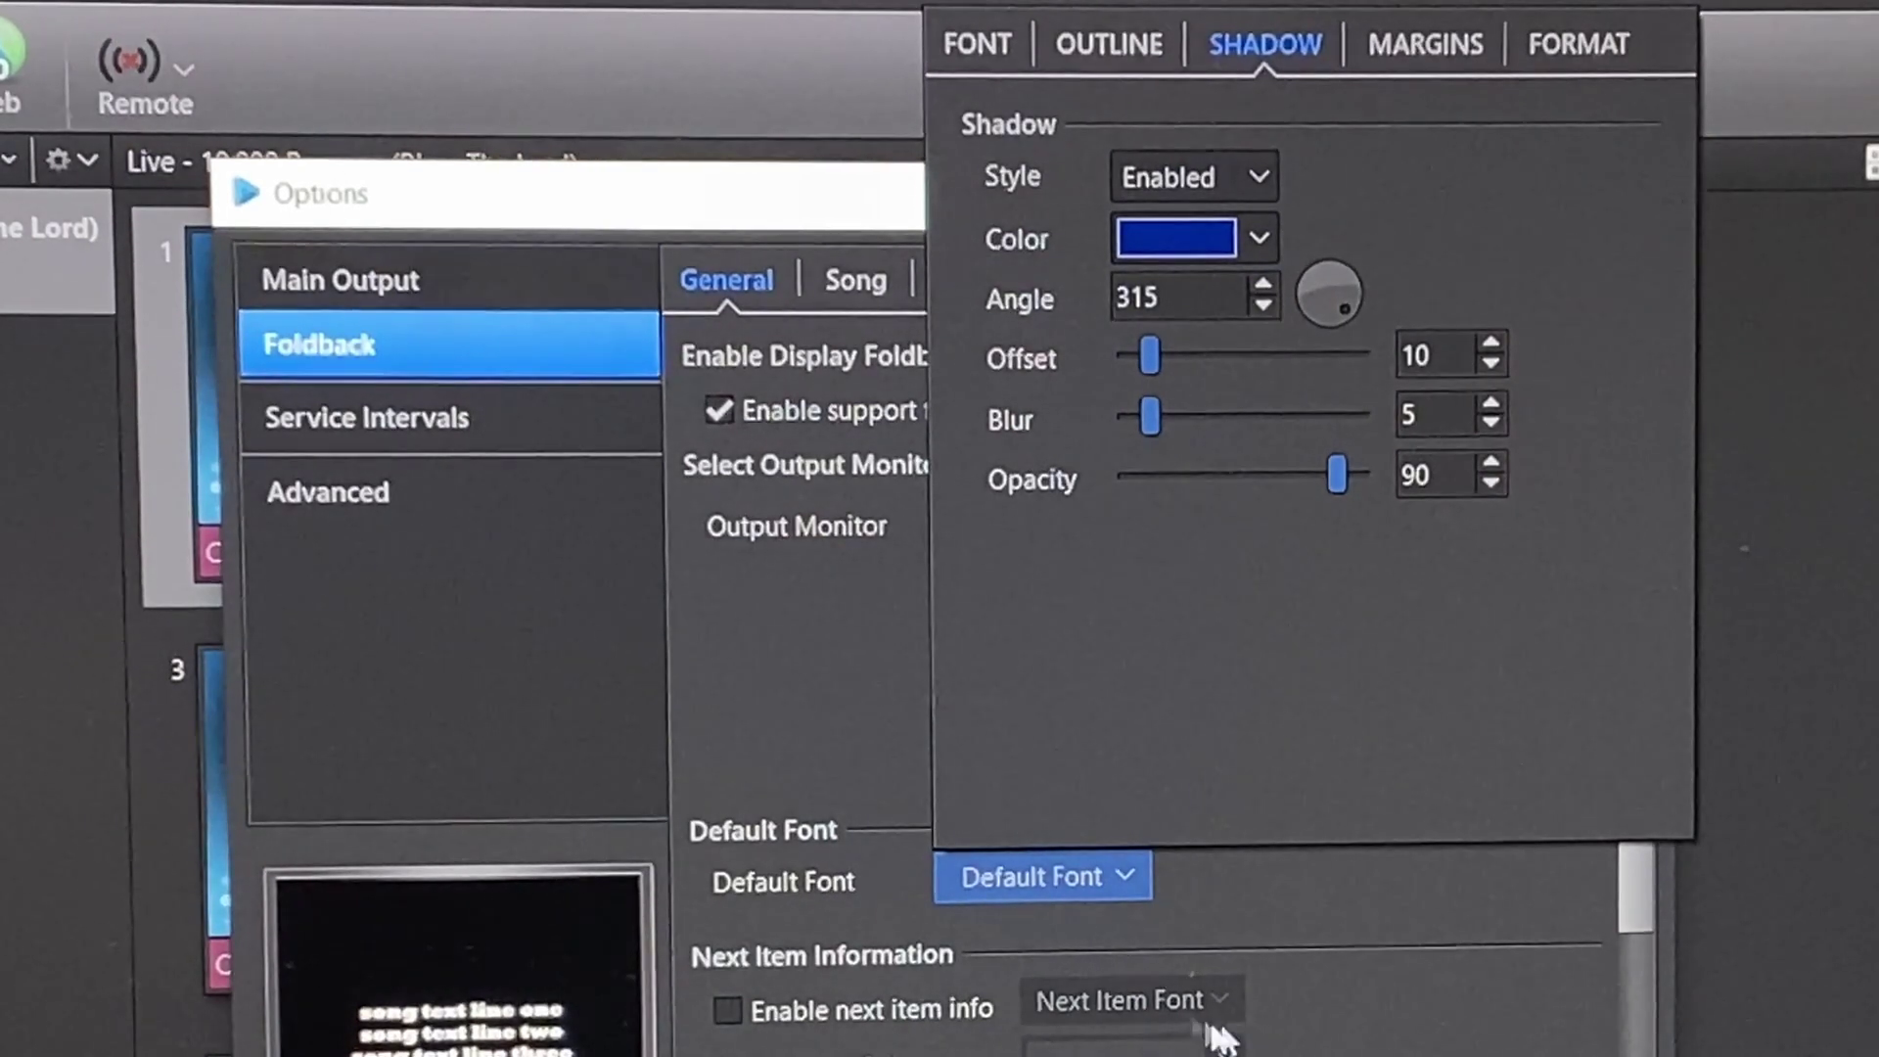
{"action": "left_click", "coordinate": [1348, 992]}
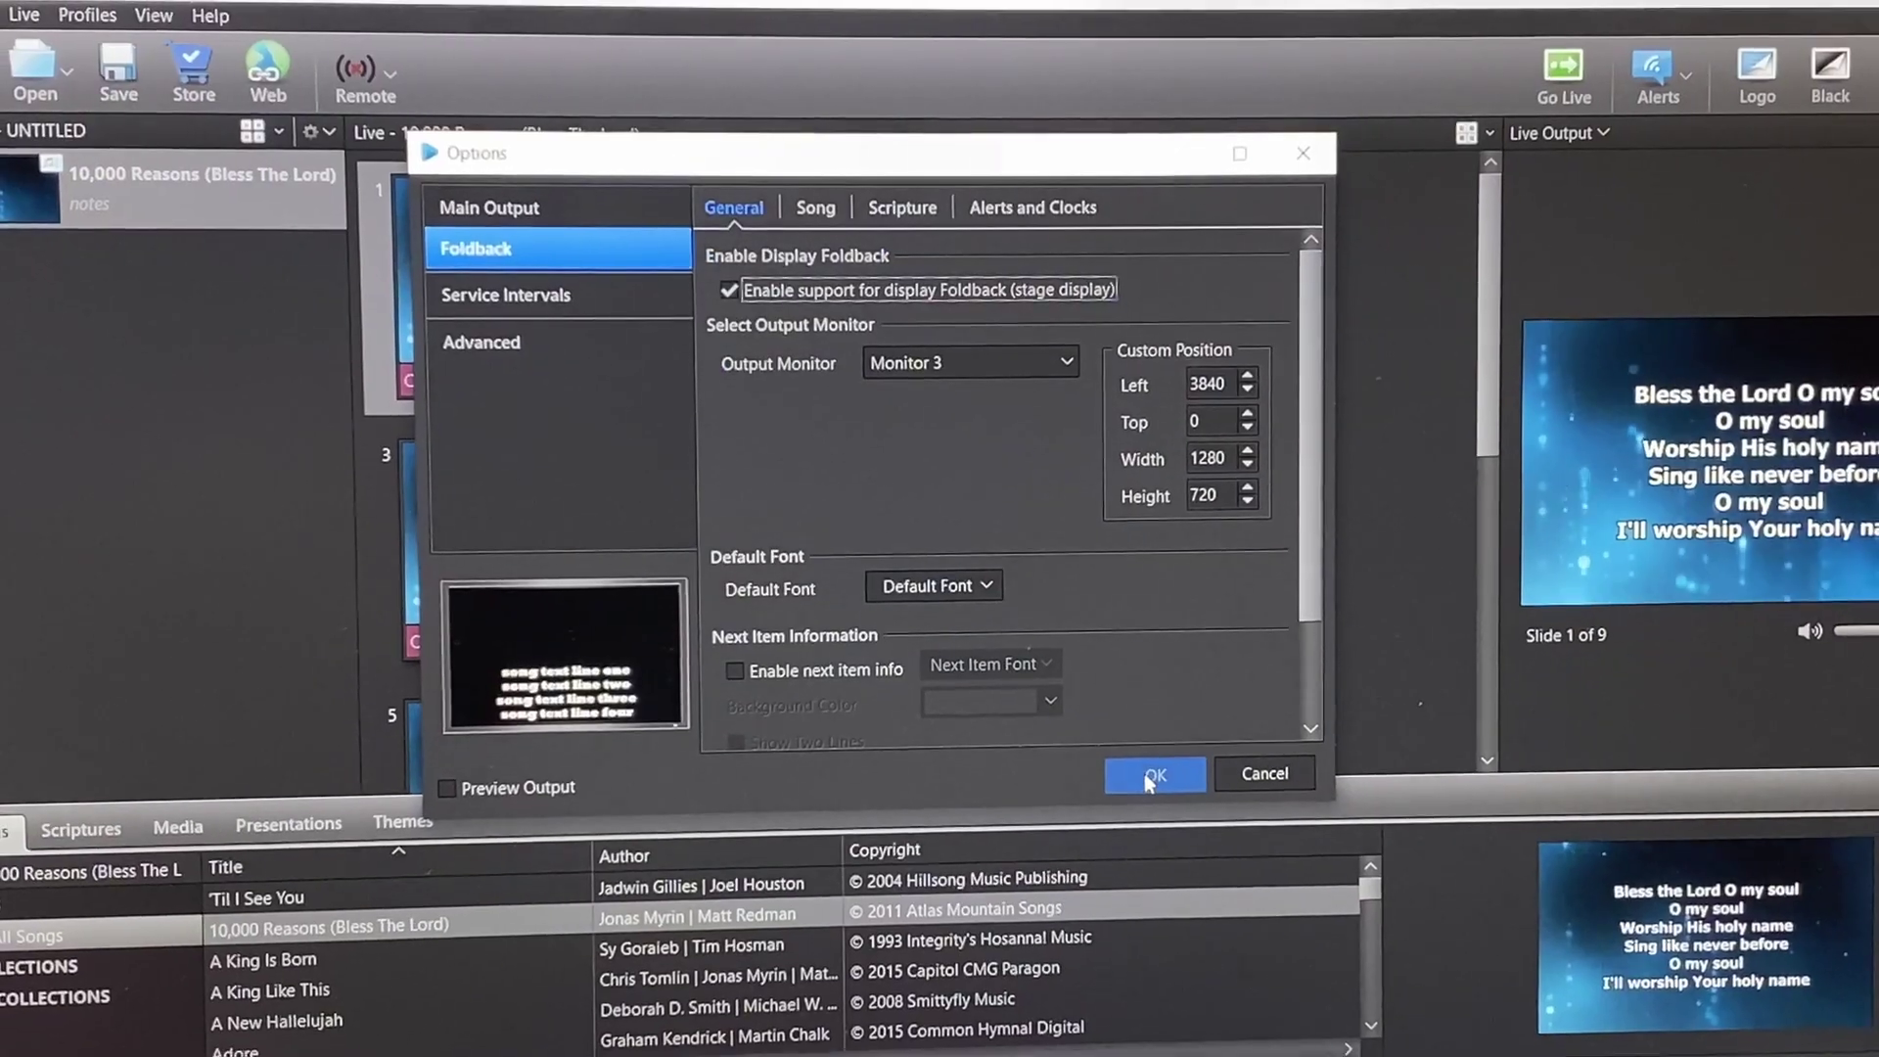
{"action": "left_click", "coordinate": [1143, 773]}
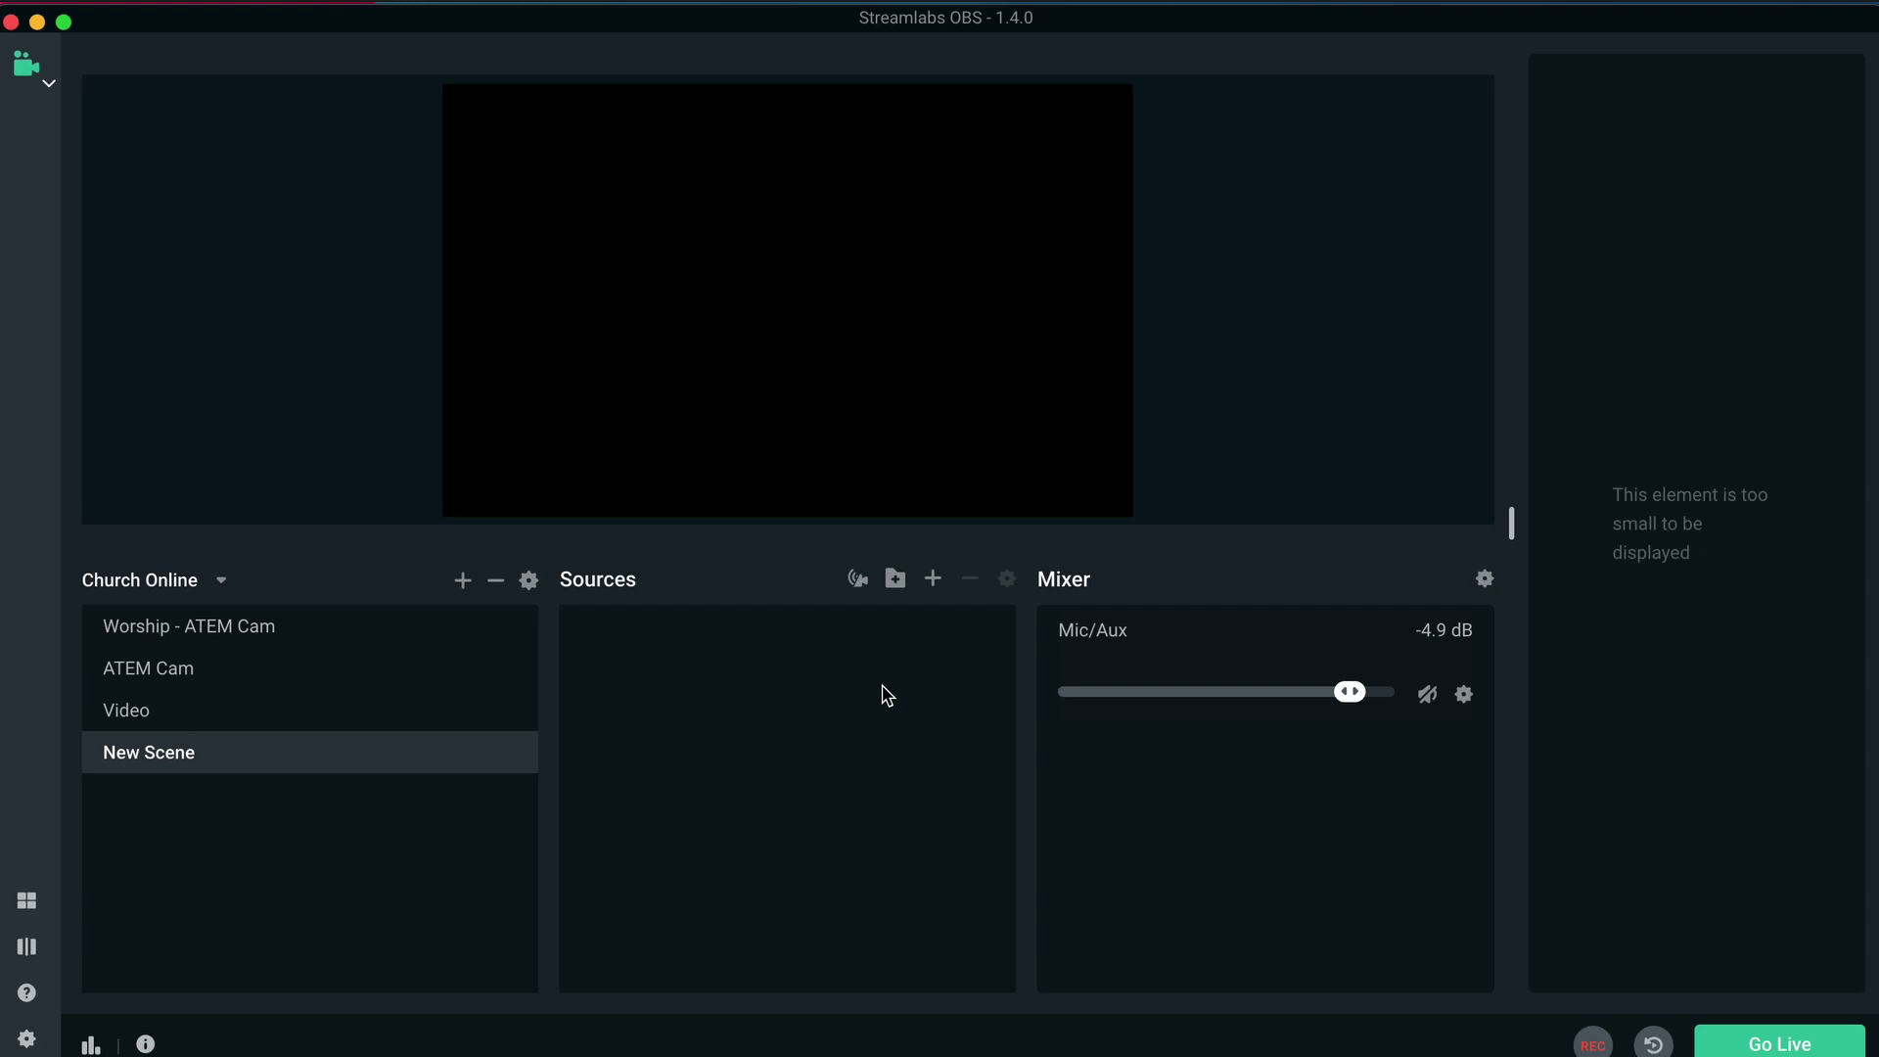
Step: Open the Add Source dialog from the Sources panel's + button
{"action": "left_click", "coordinate": [934, 581]}
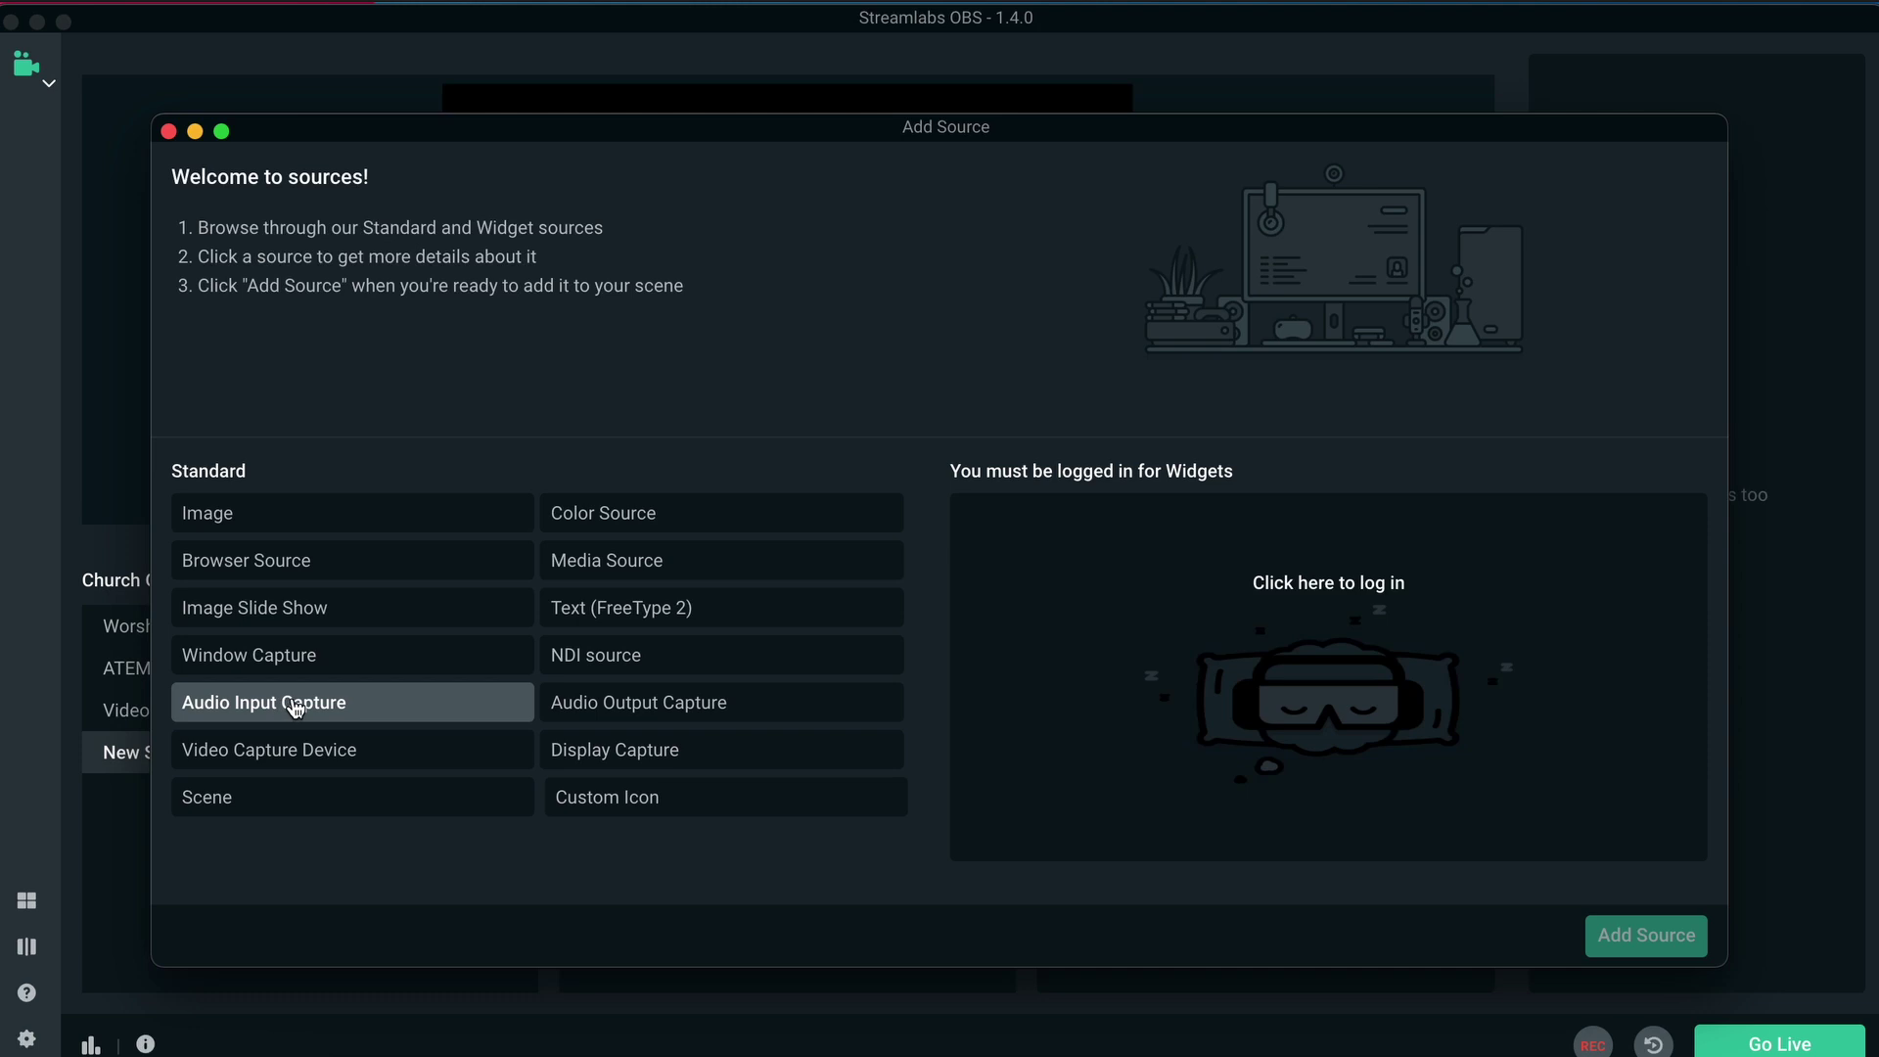
Step: Add a new Audio Input Capture source named 'Sound desk' using the USB Audio CODEC device
{"action": "left_click", "coordinate": [295, 705]}
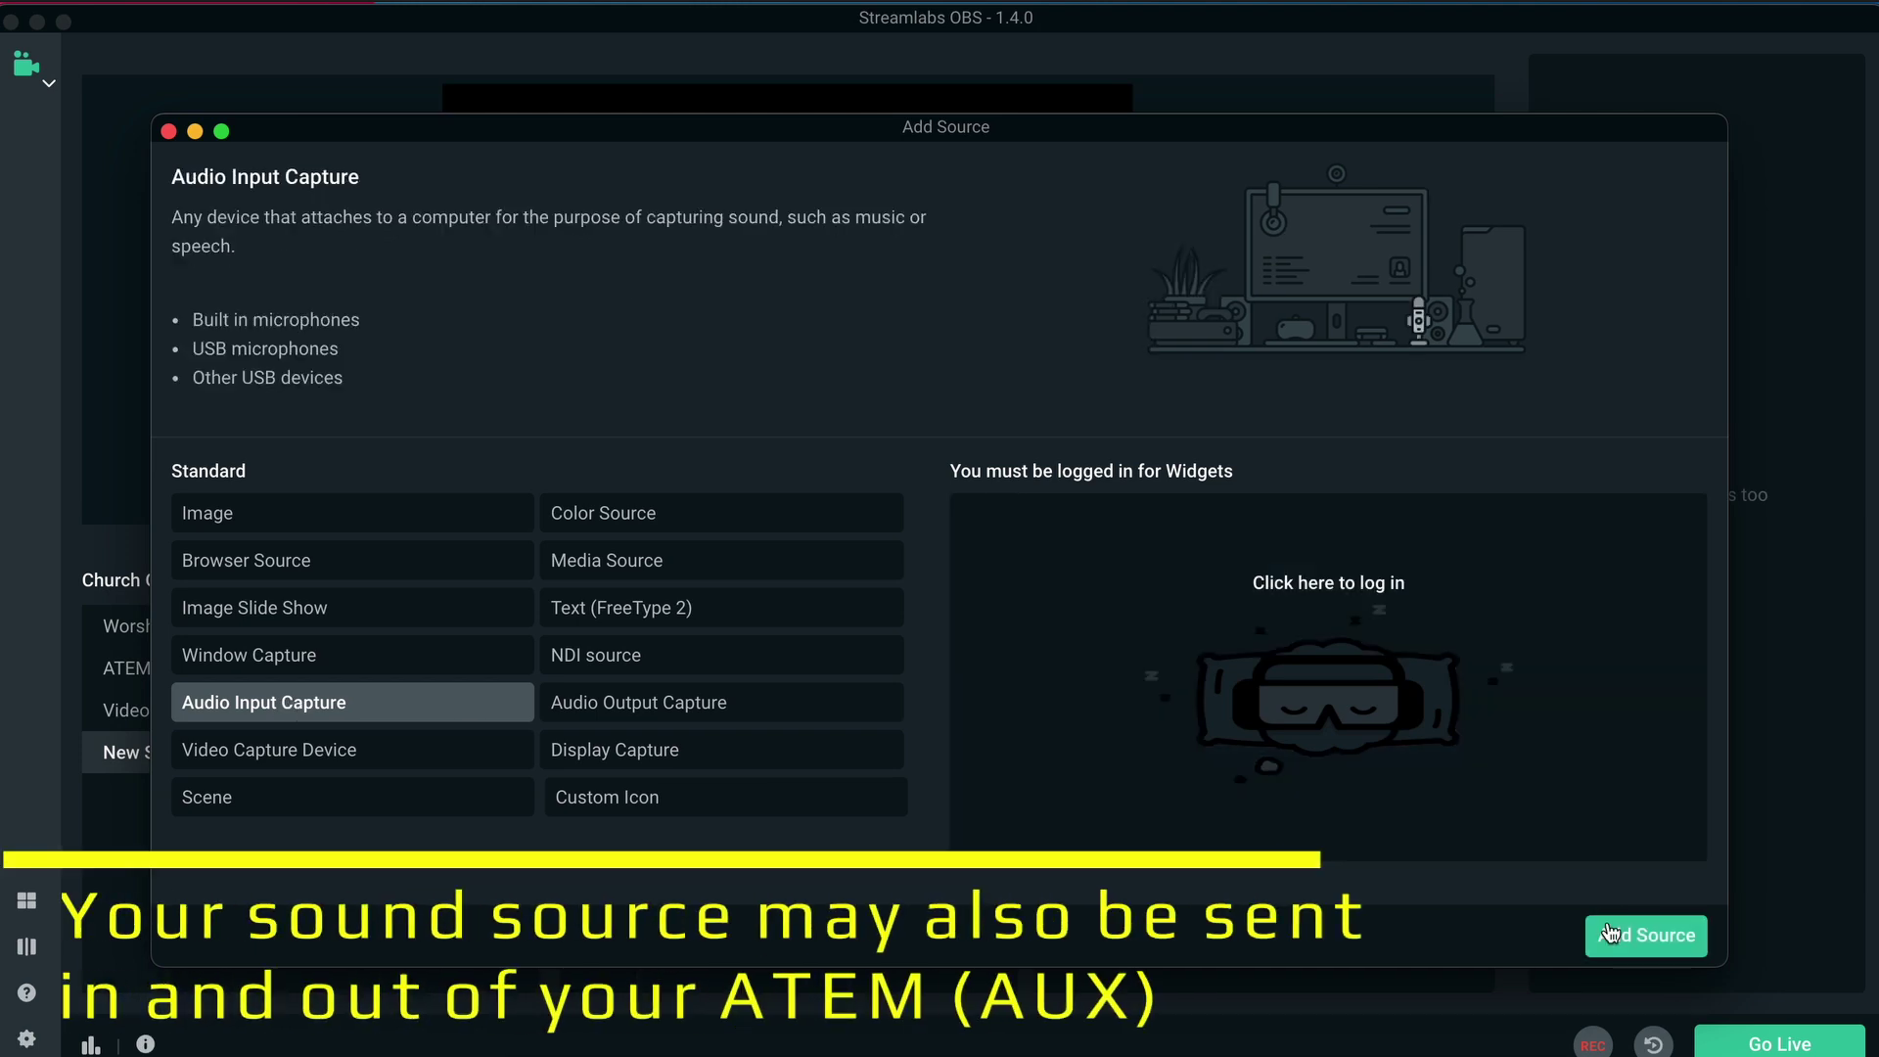
{"action": "left_click", "coordinate": [1621, 939]}
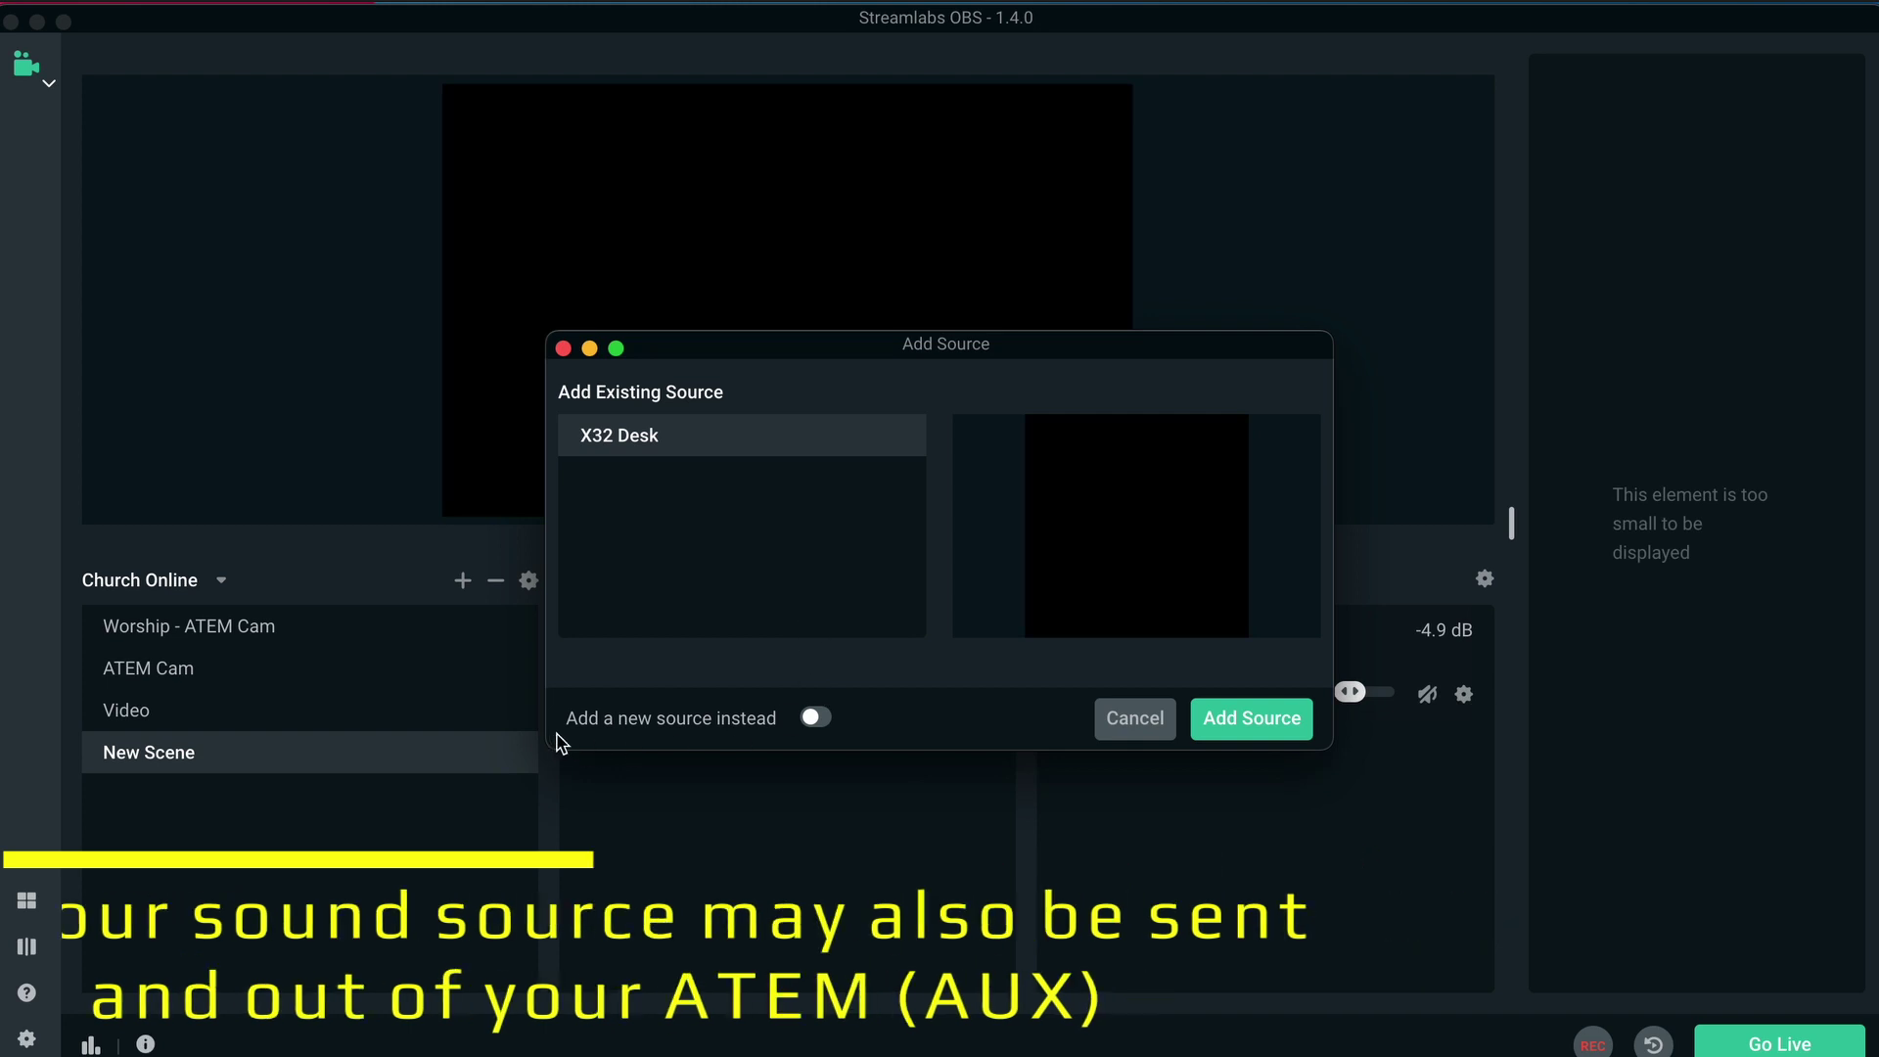
{"action": "left_click", "coordinate": [815, 722]}
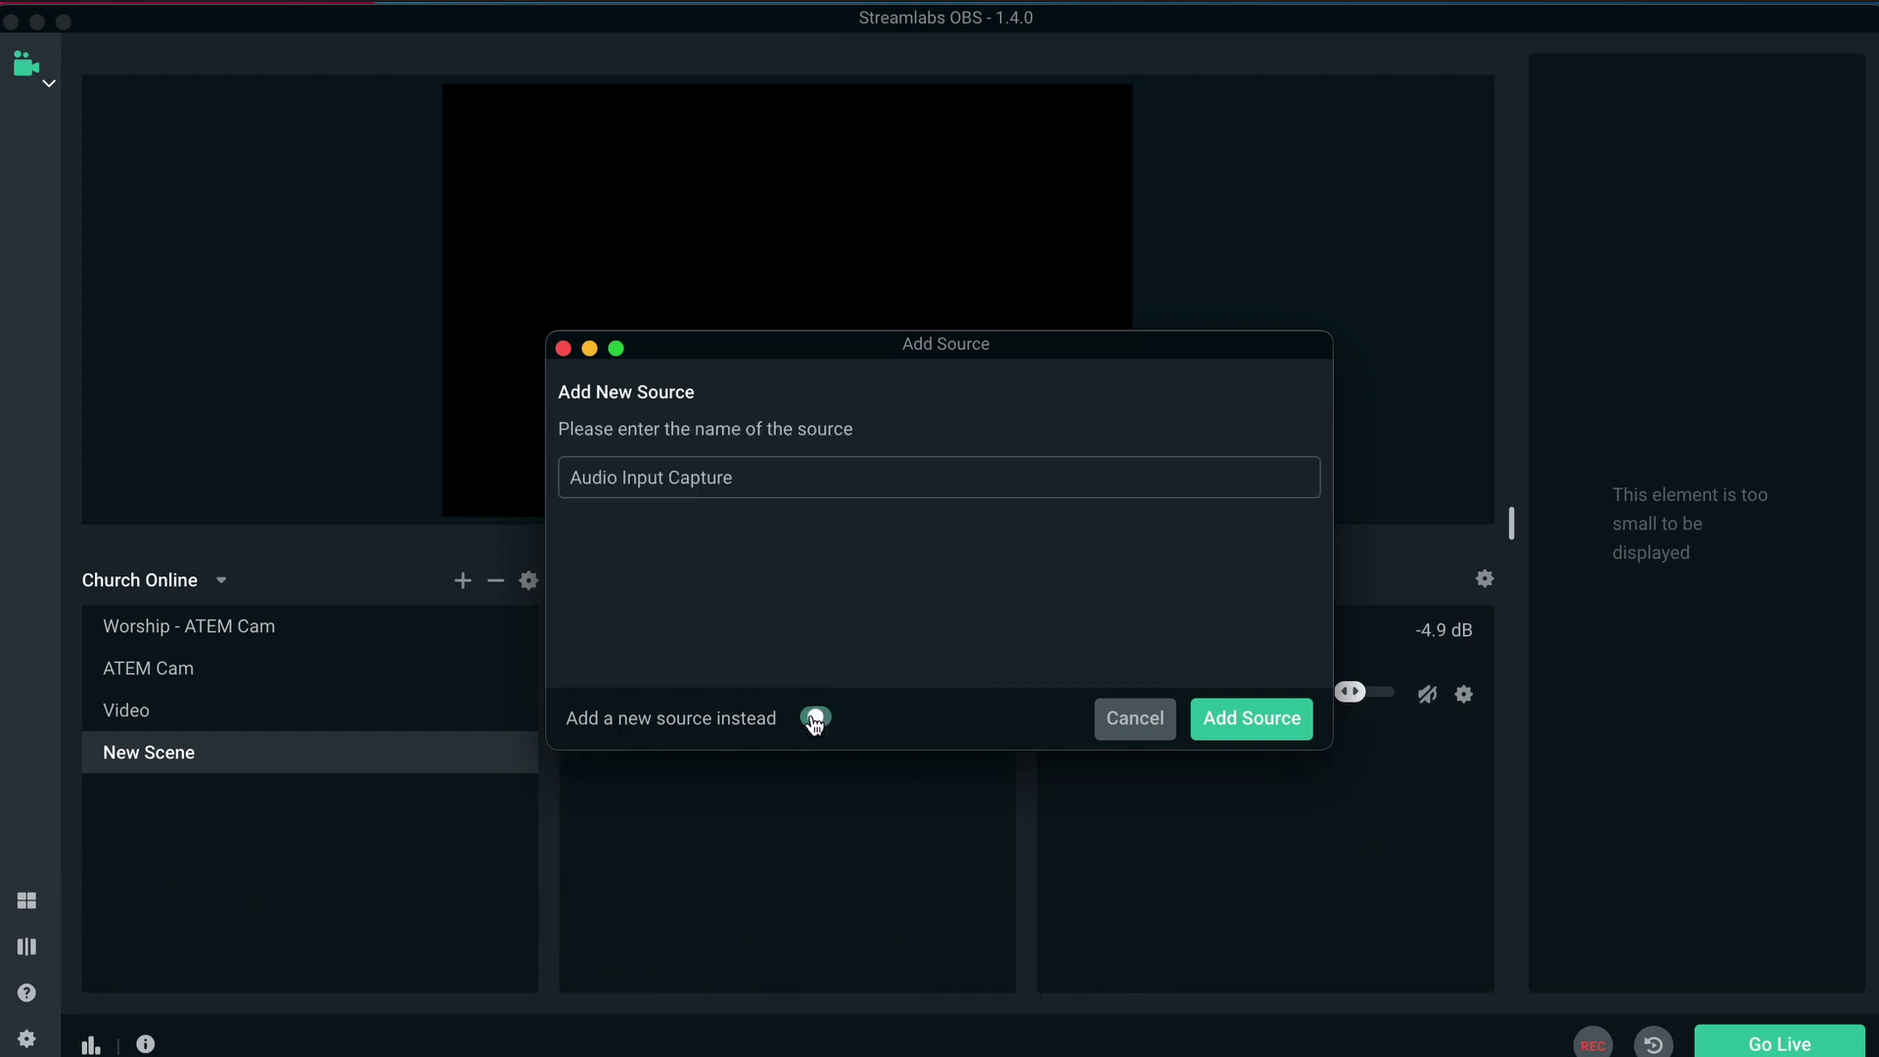
{"action": "left_click_drag", "start_coordinate": [825, 479], "coordinate": [555, 478]}
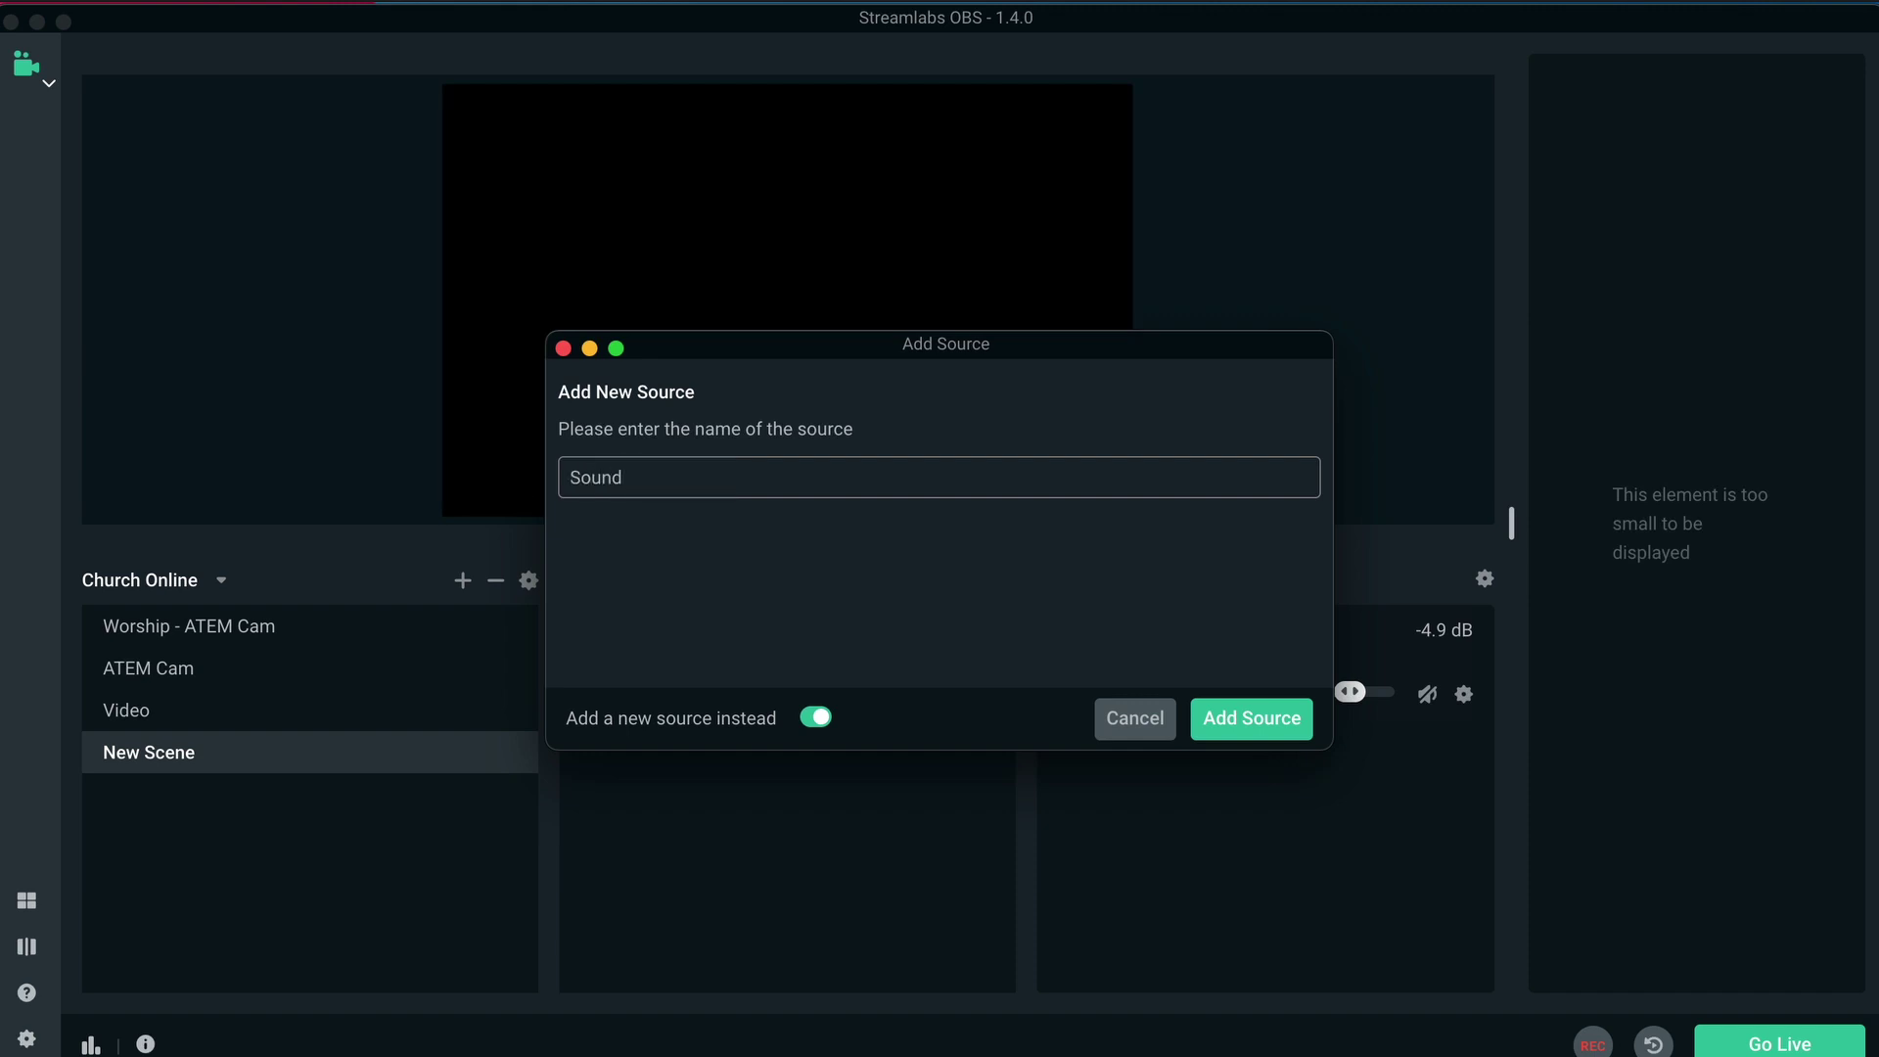
{"action": "type", "text": "Sound desk"}
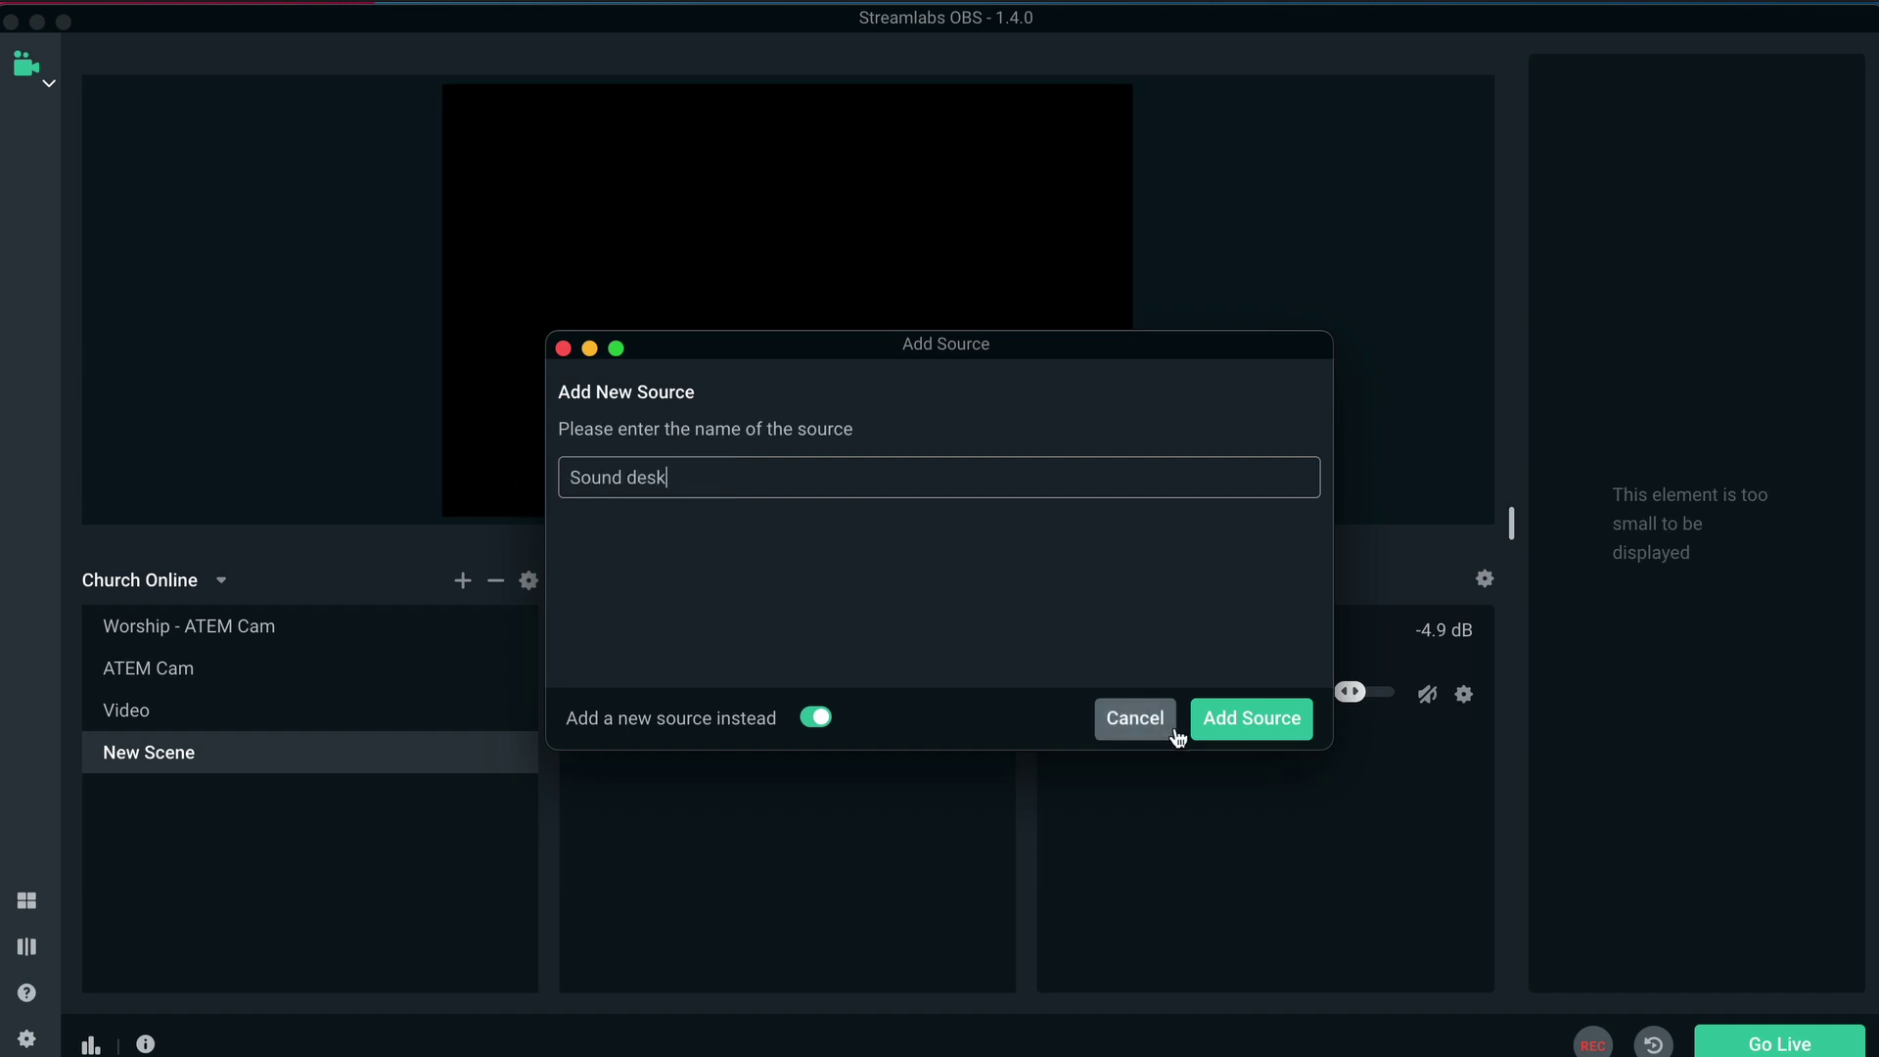
{"action": "left_click", "coordinate": [1228, 721]}
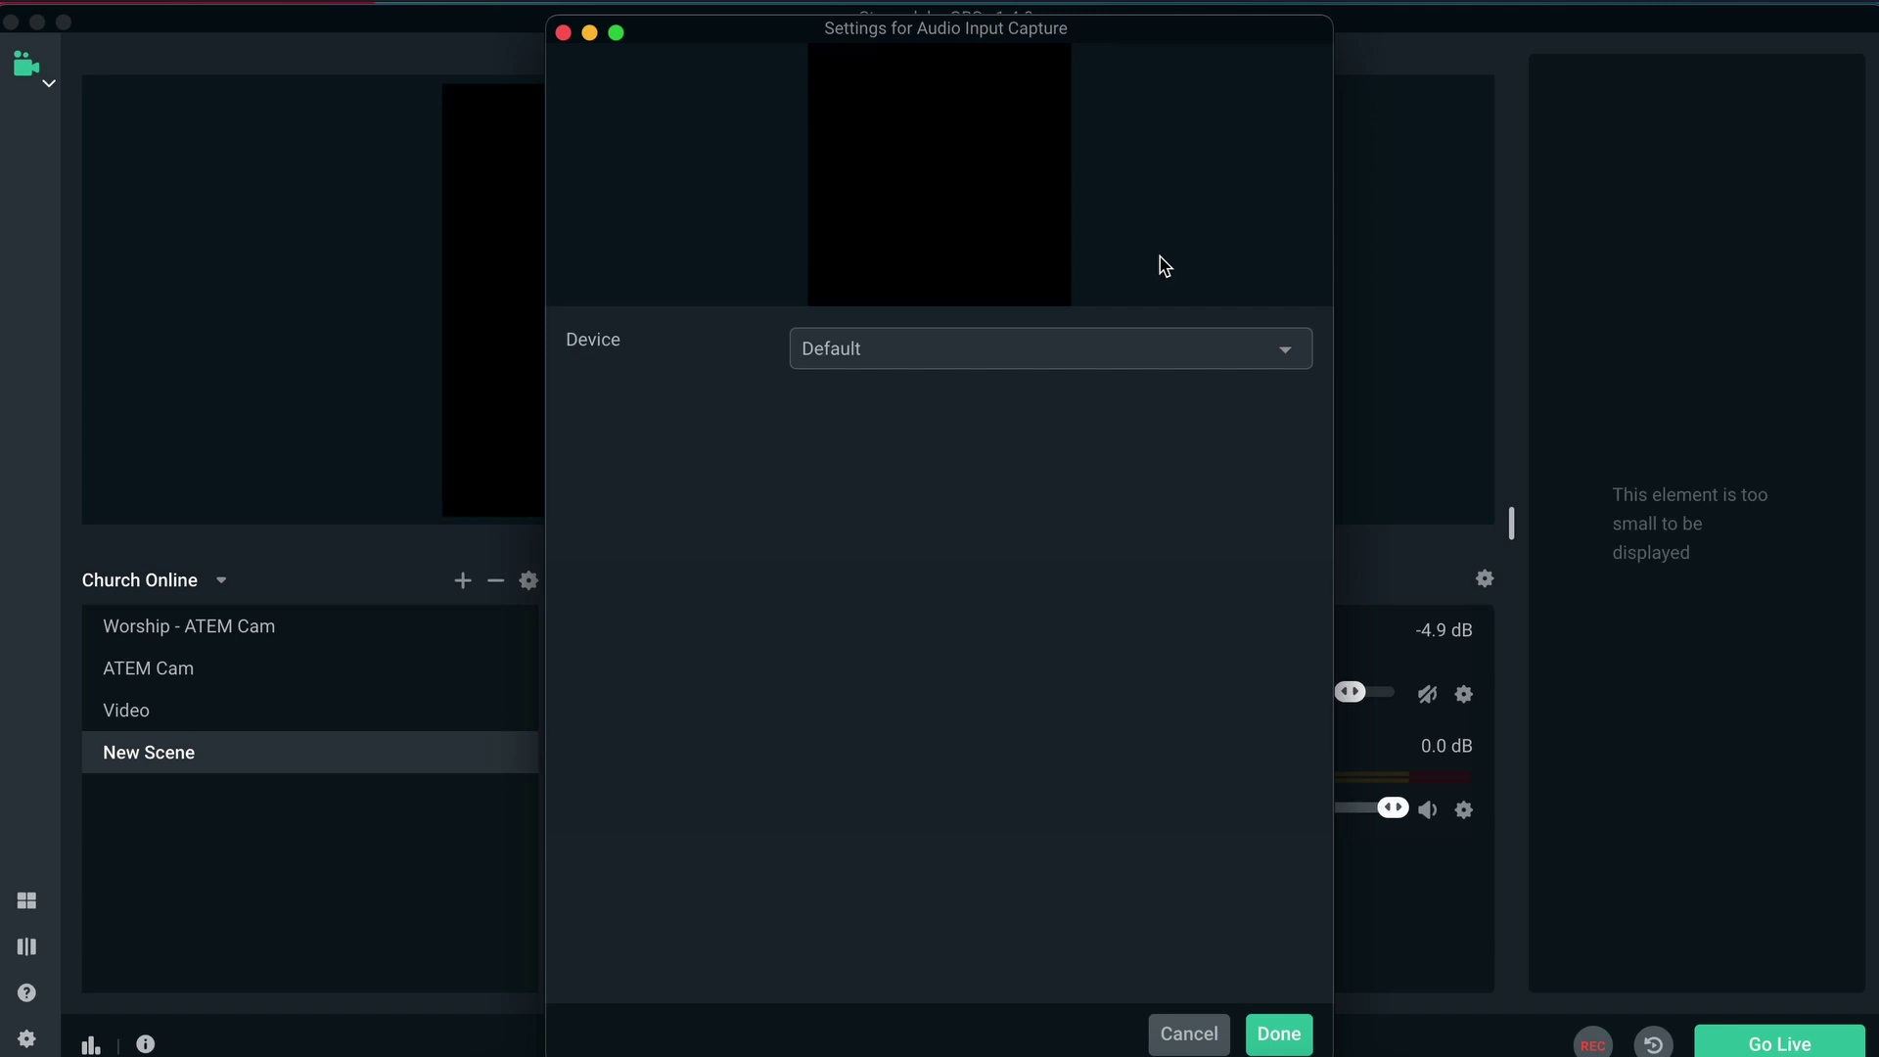
{"action": "left_click", "coordinate": [1282, 354]}
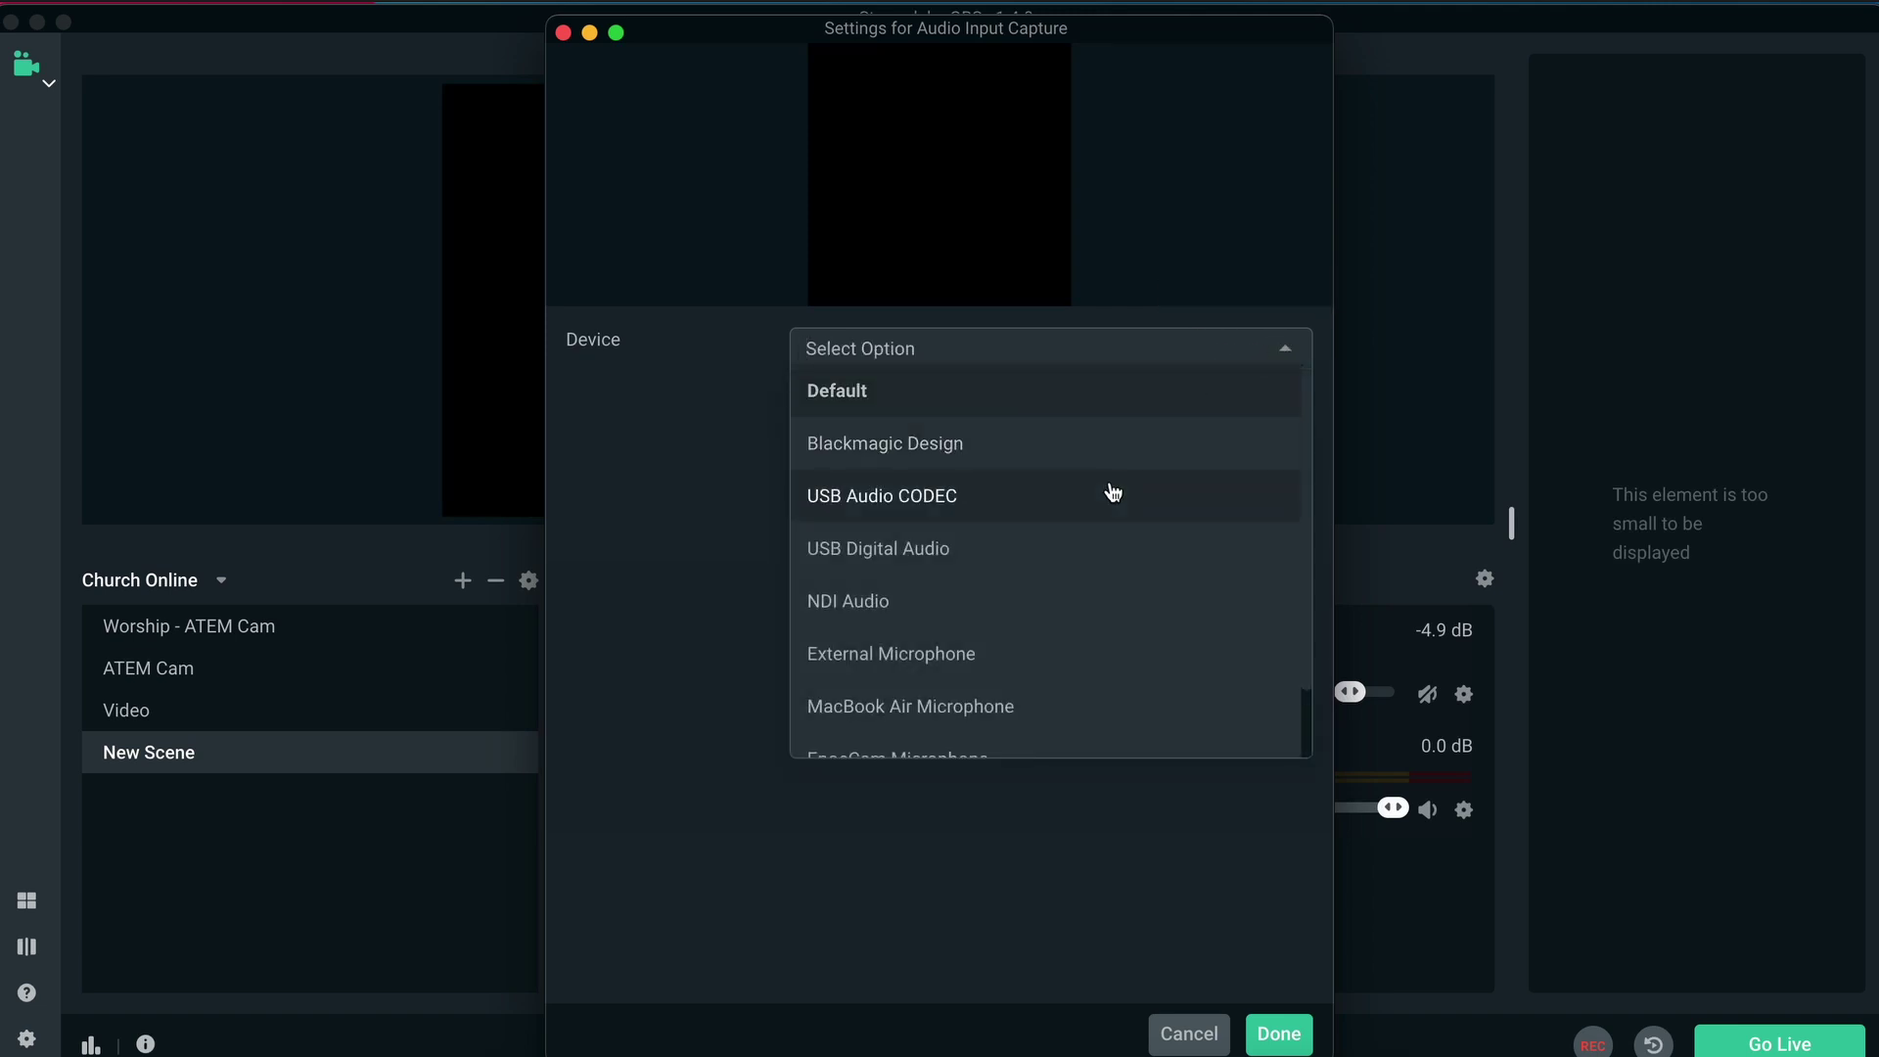
{"action": "left_click", "coordinate": [995, 506]}
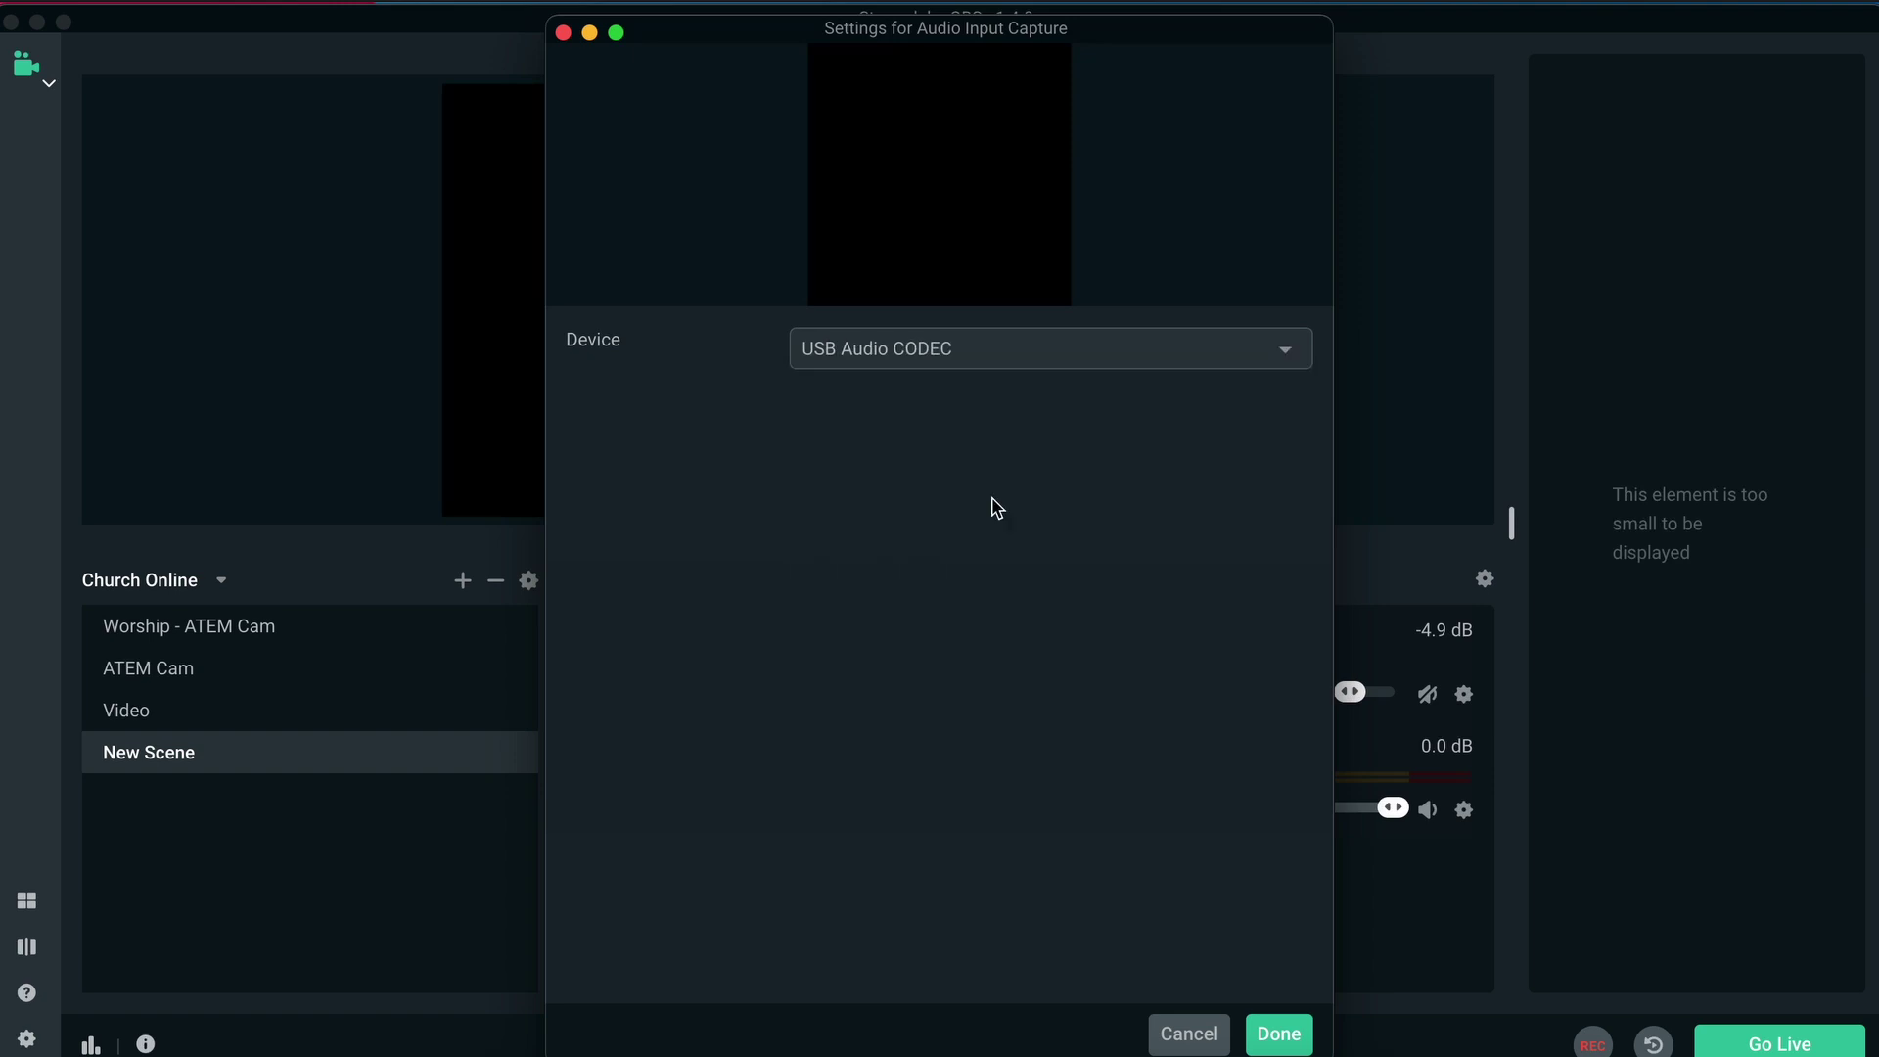
{"action": "left_click", "coordinate": [1277, 1035]}
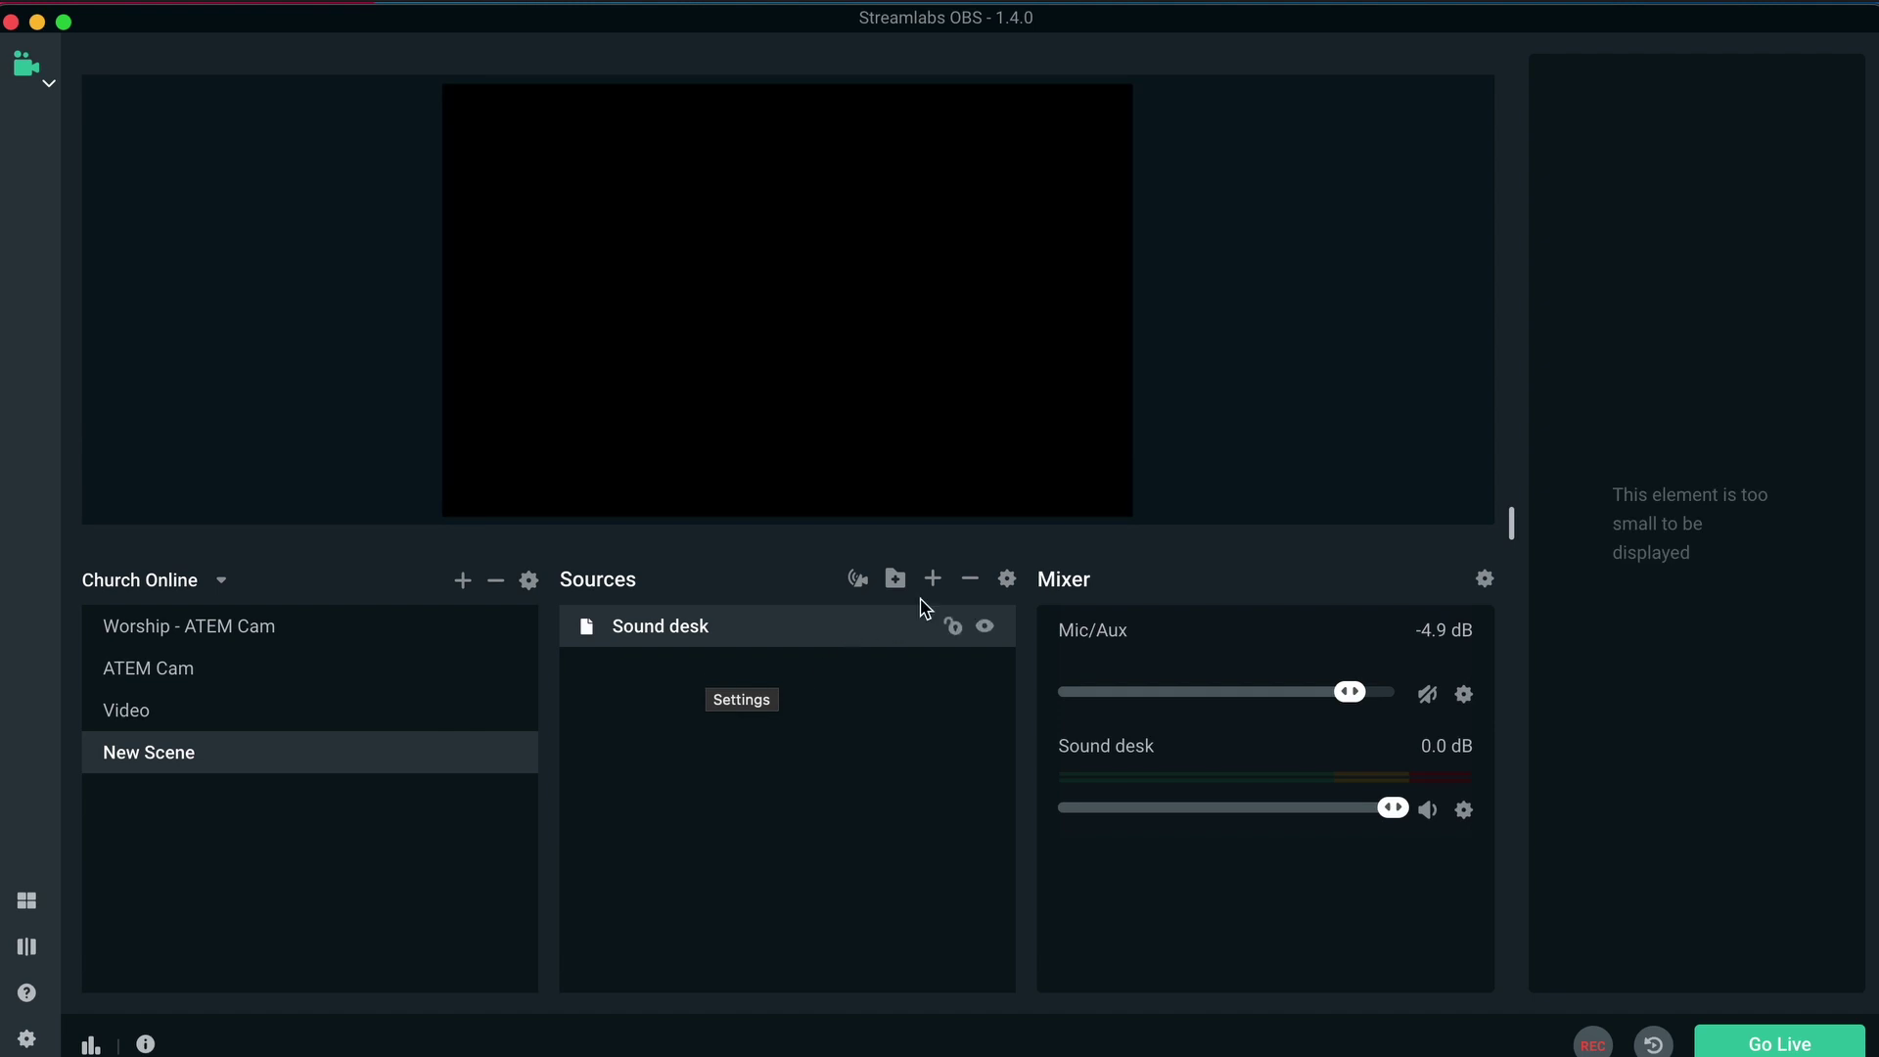
Step: Add a new Video Capture Device source named 'Atem mini' fed from Blackmagic Design #2
{"action": "left_click", "coordinate": [934, 581]}
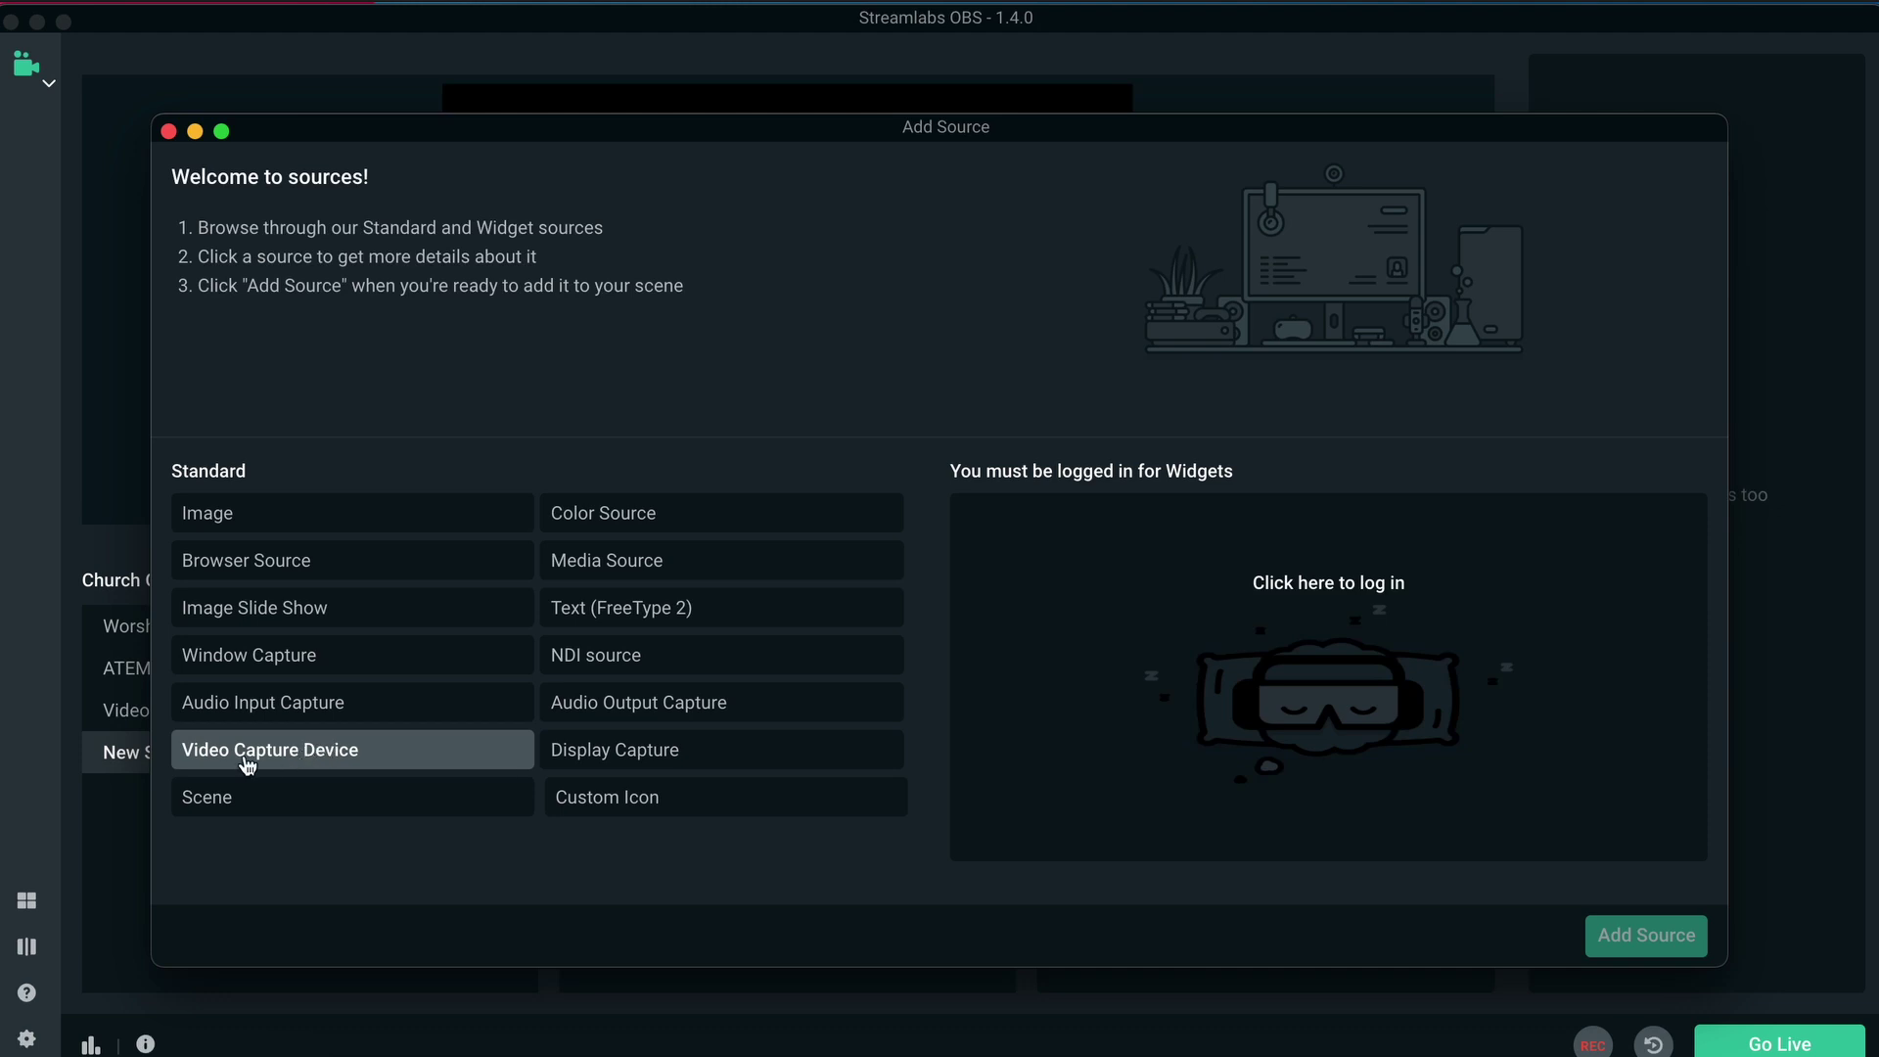
{"action": "left_click", "coordinate": [257, 759]}
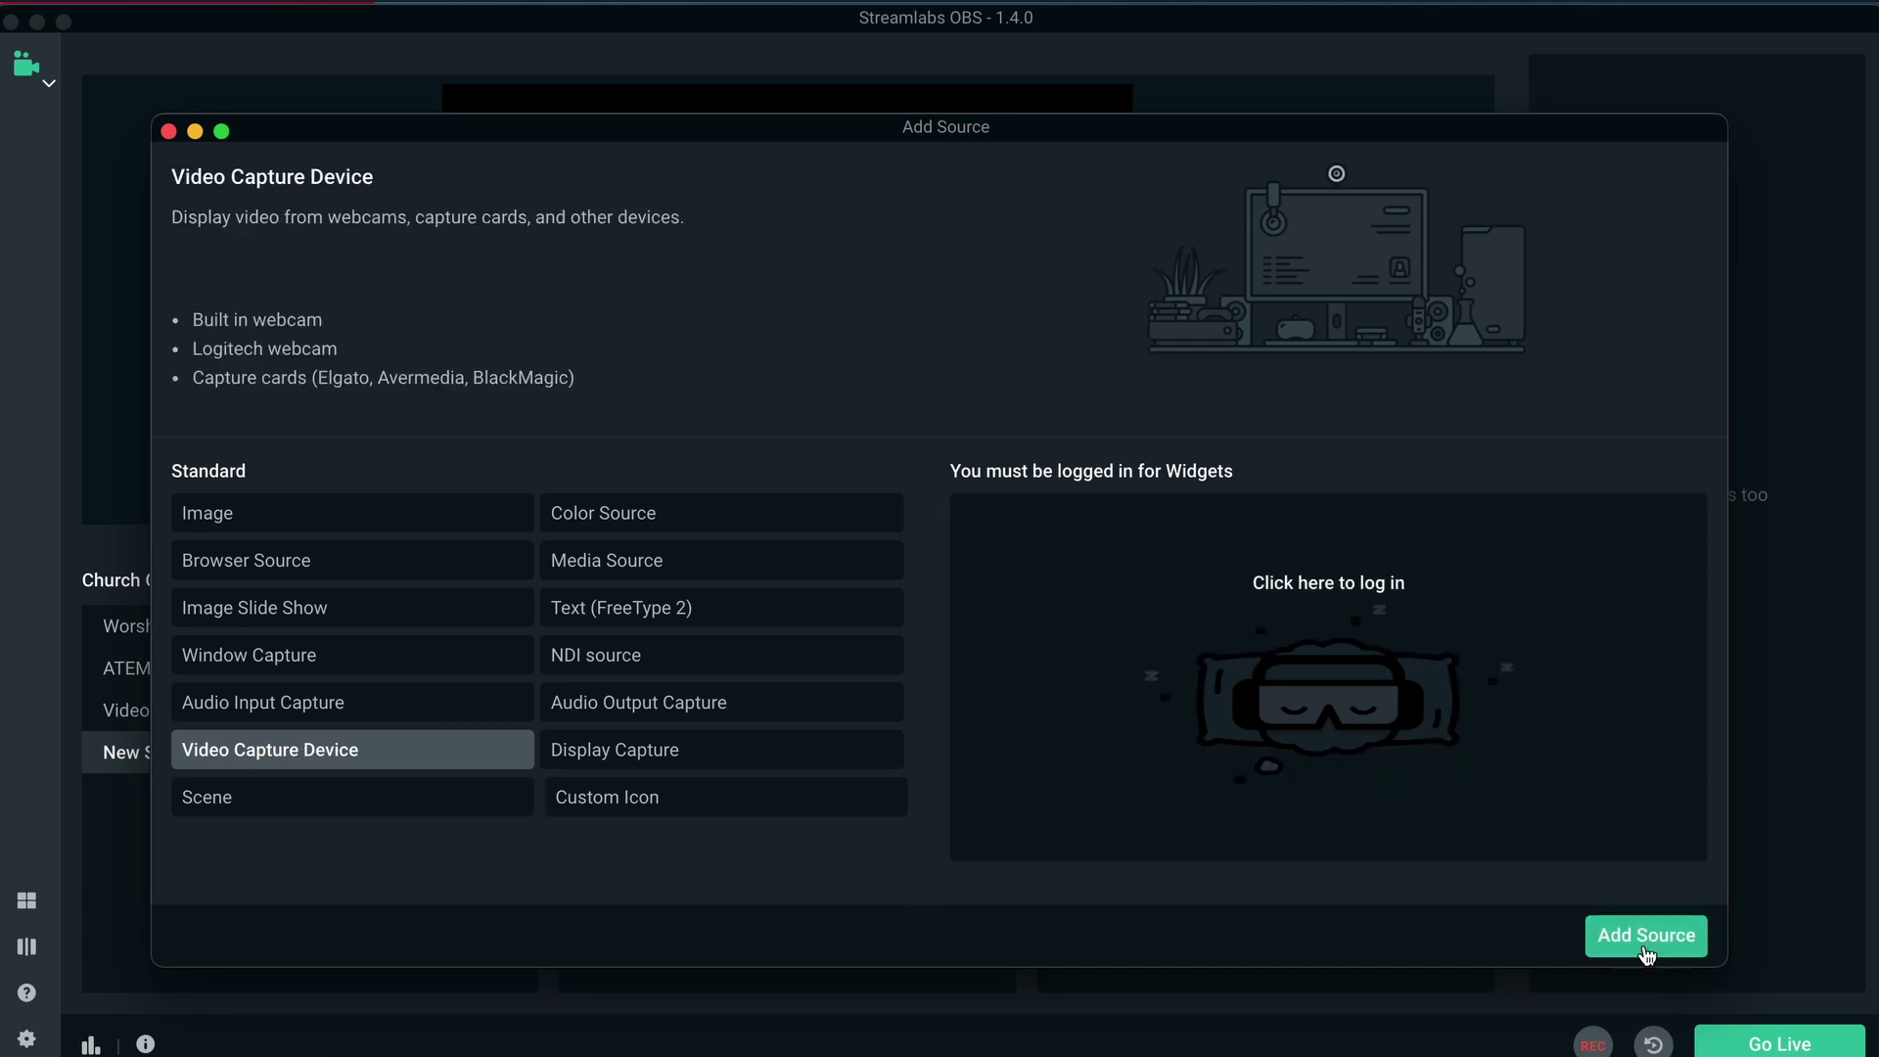
{"action": "left_click", "coordinate": [1647, 939]}
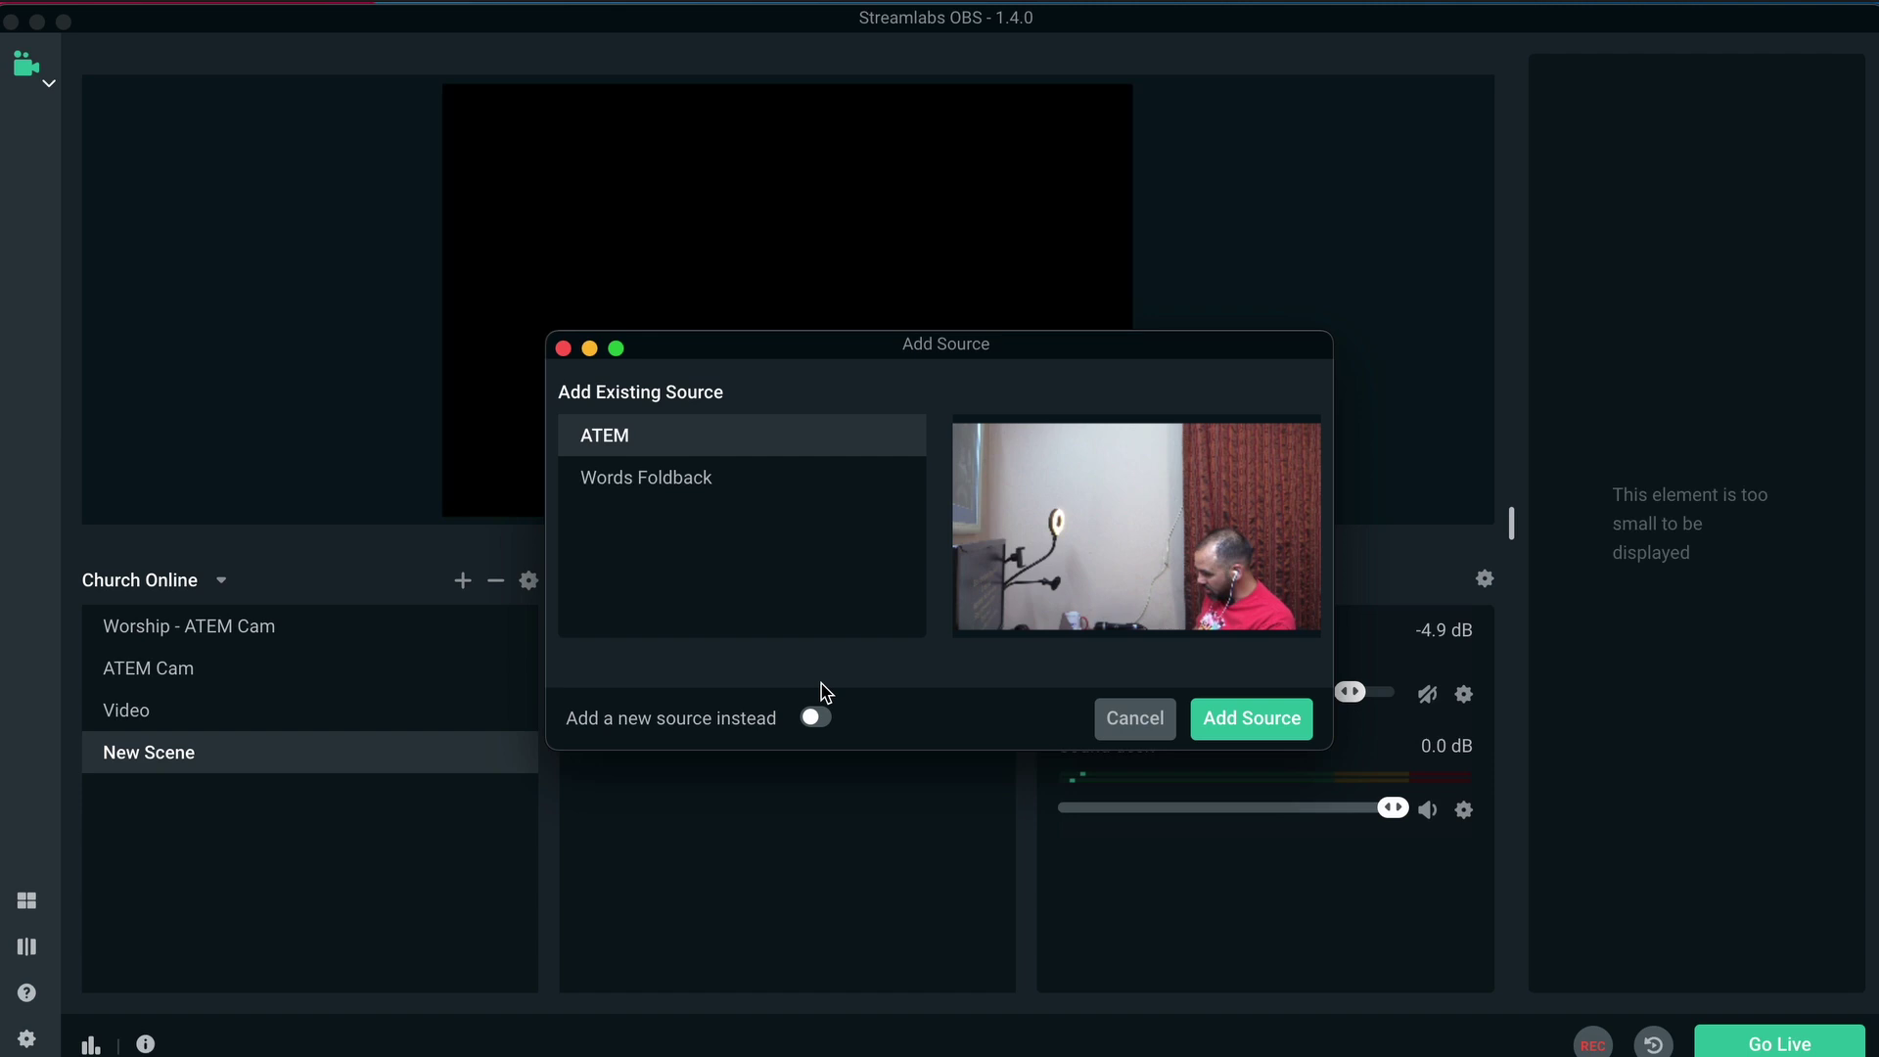
{"action": "left_click", "coordinate": [815, 720]}
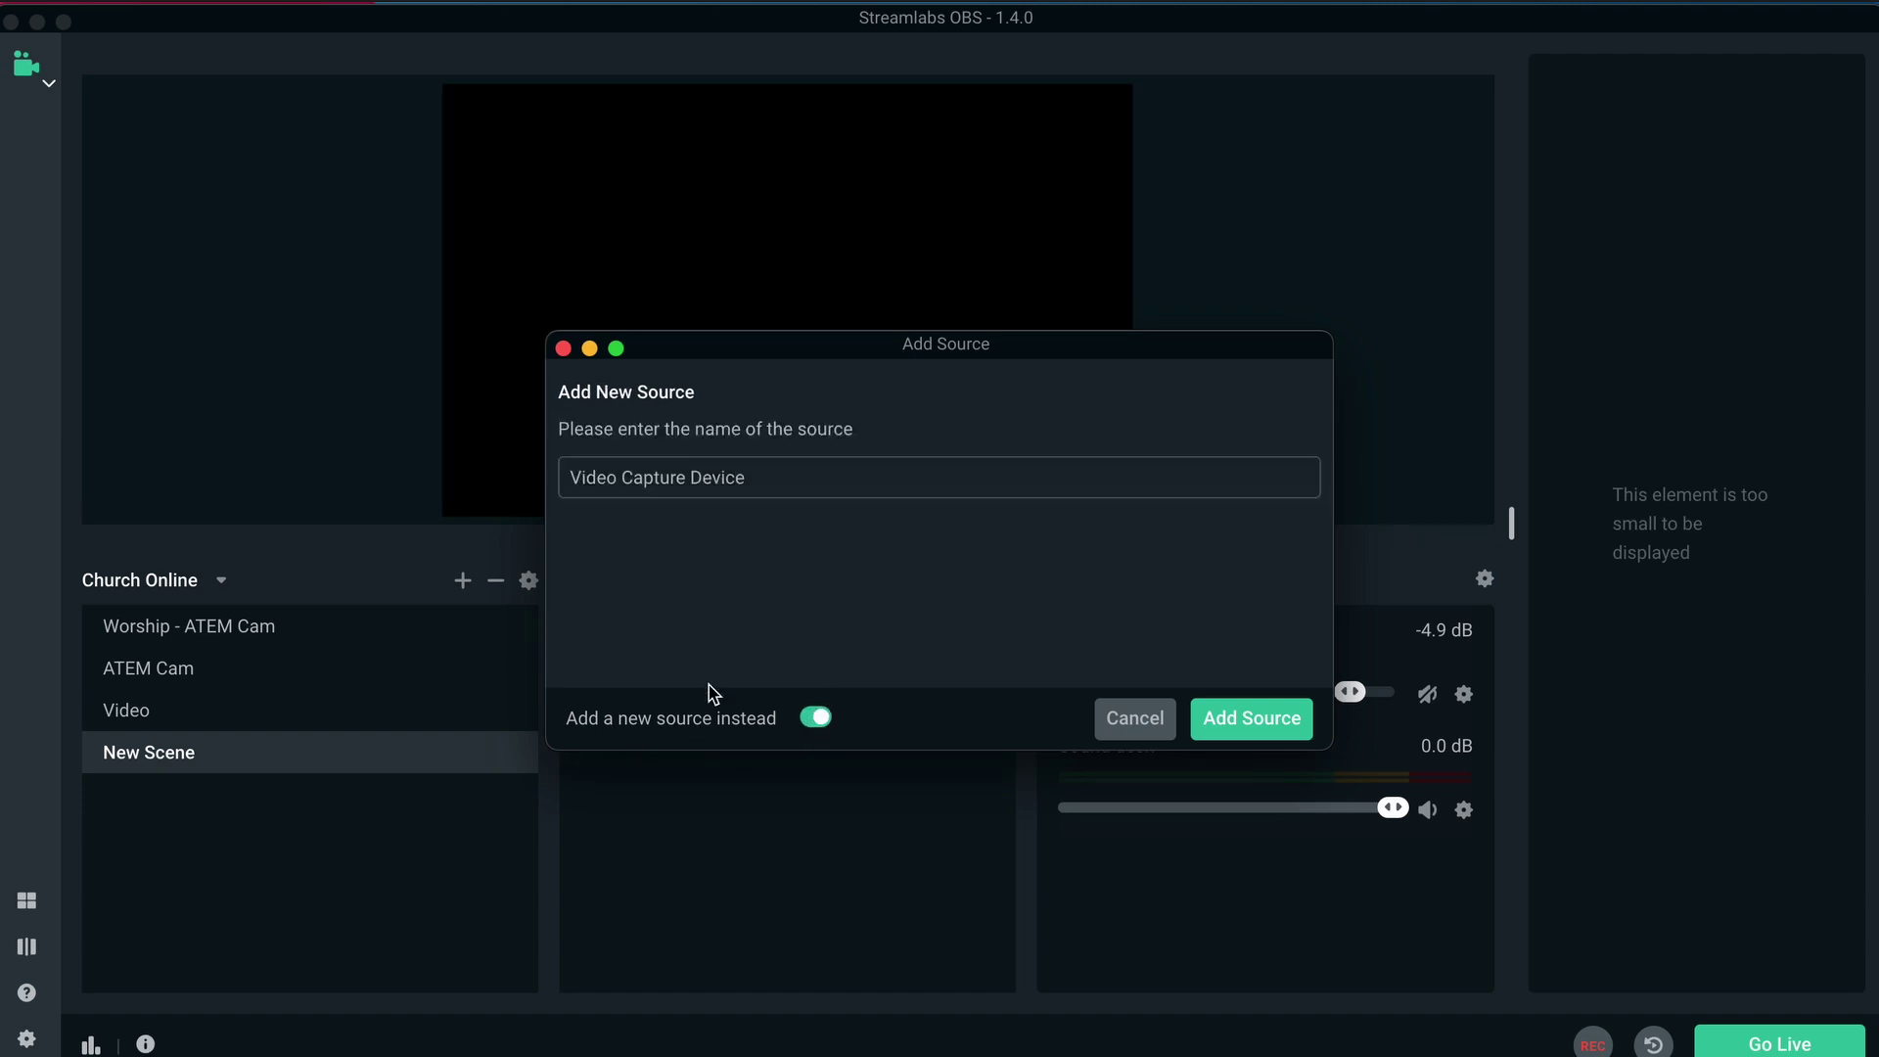
{"action": "left_click_drag", "start_coordinate": [754, 474], "coordinate": [543, 485]}
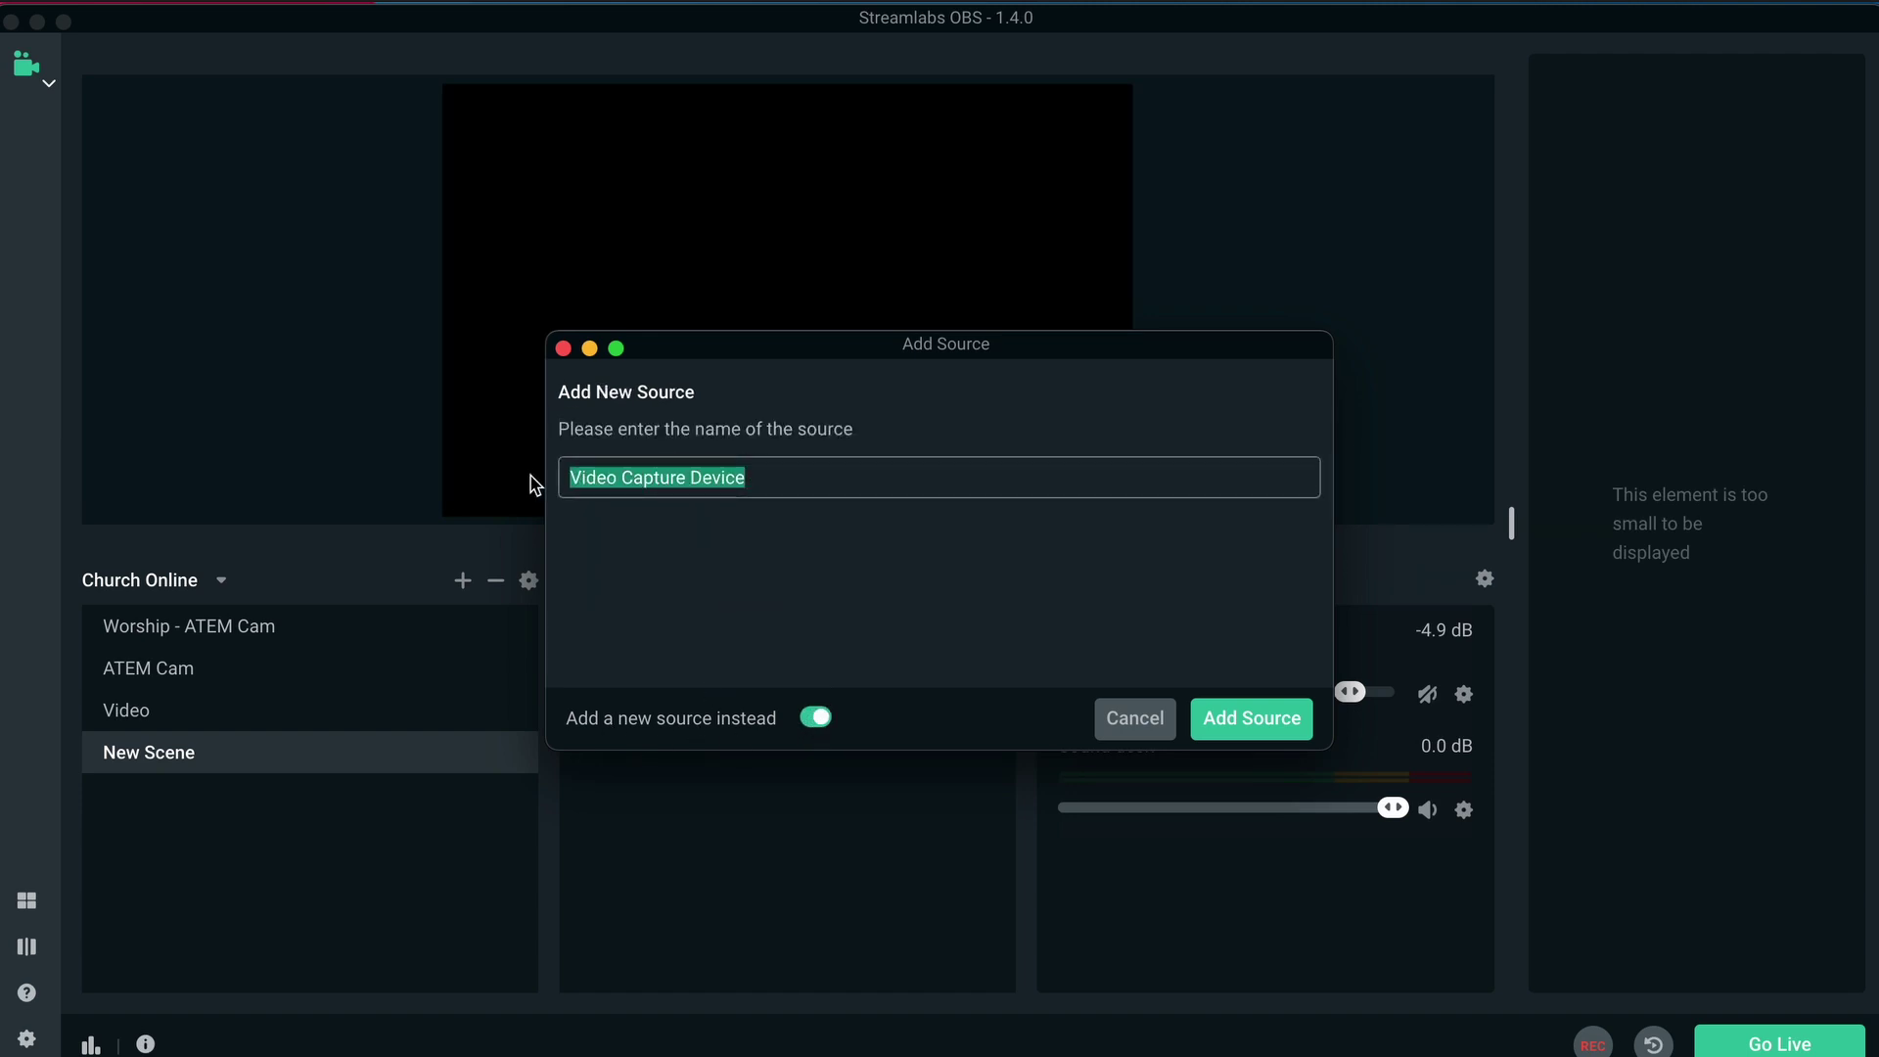
{"action": "type", "text": "Atem mini"}
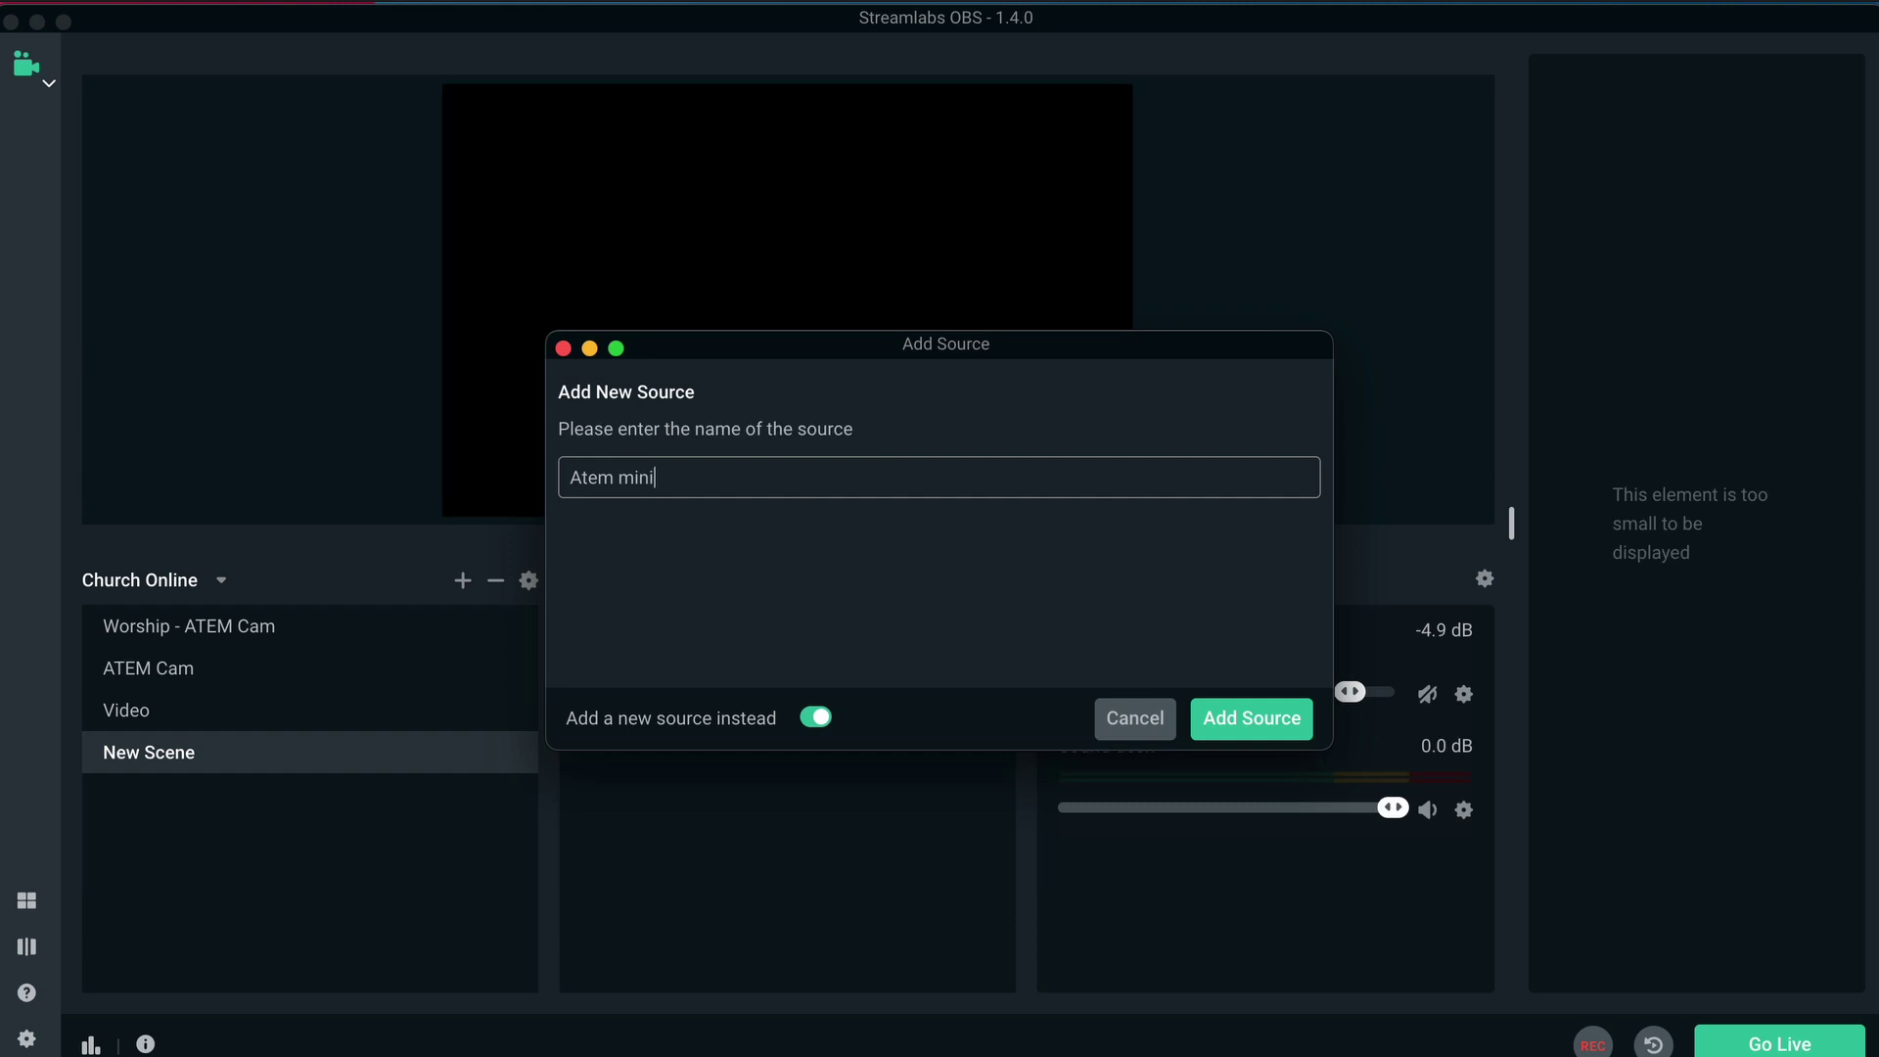
{"action": "left_click", "coordinate": [1271, 721]}
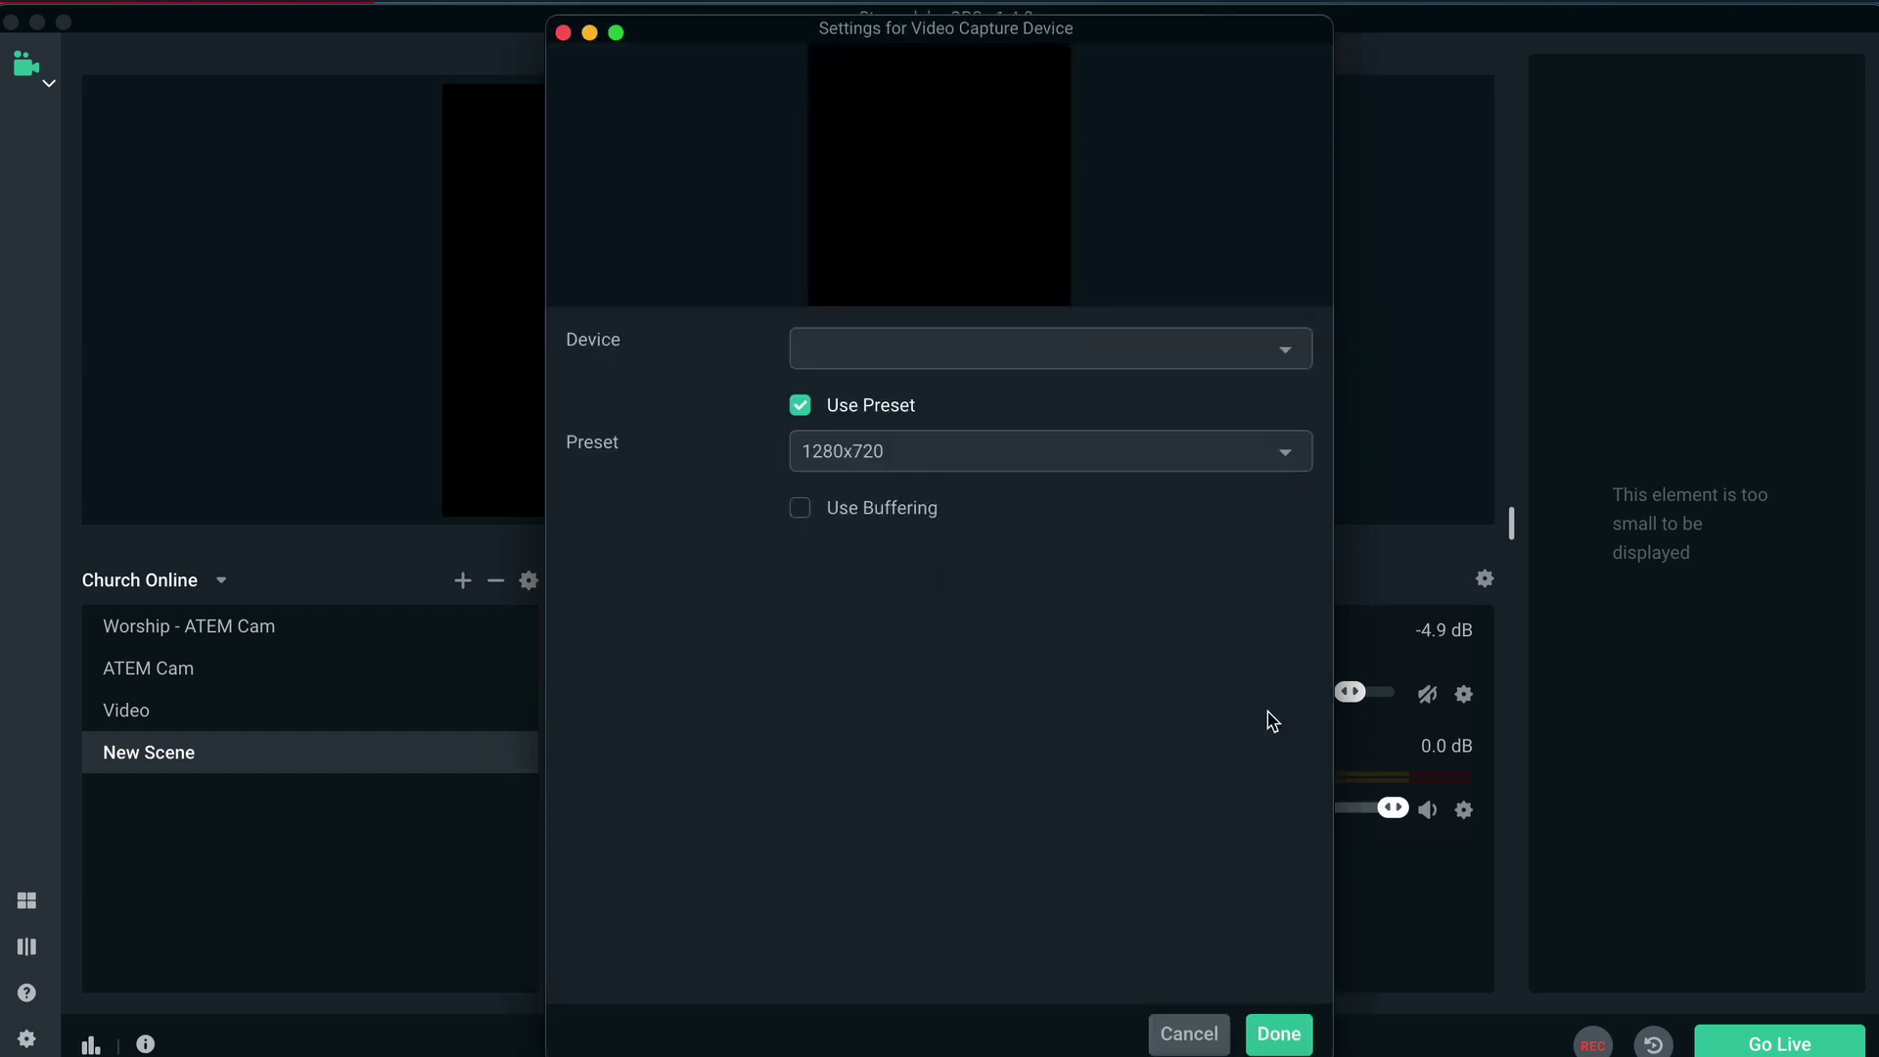
{"action": "left_click", "coordinate": [1283, 350]}
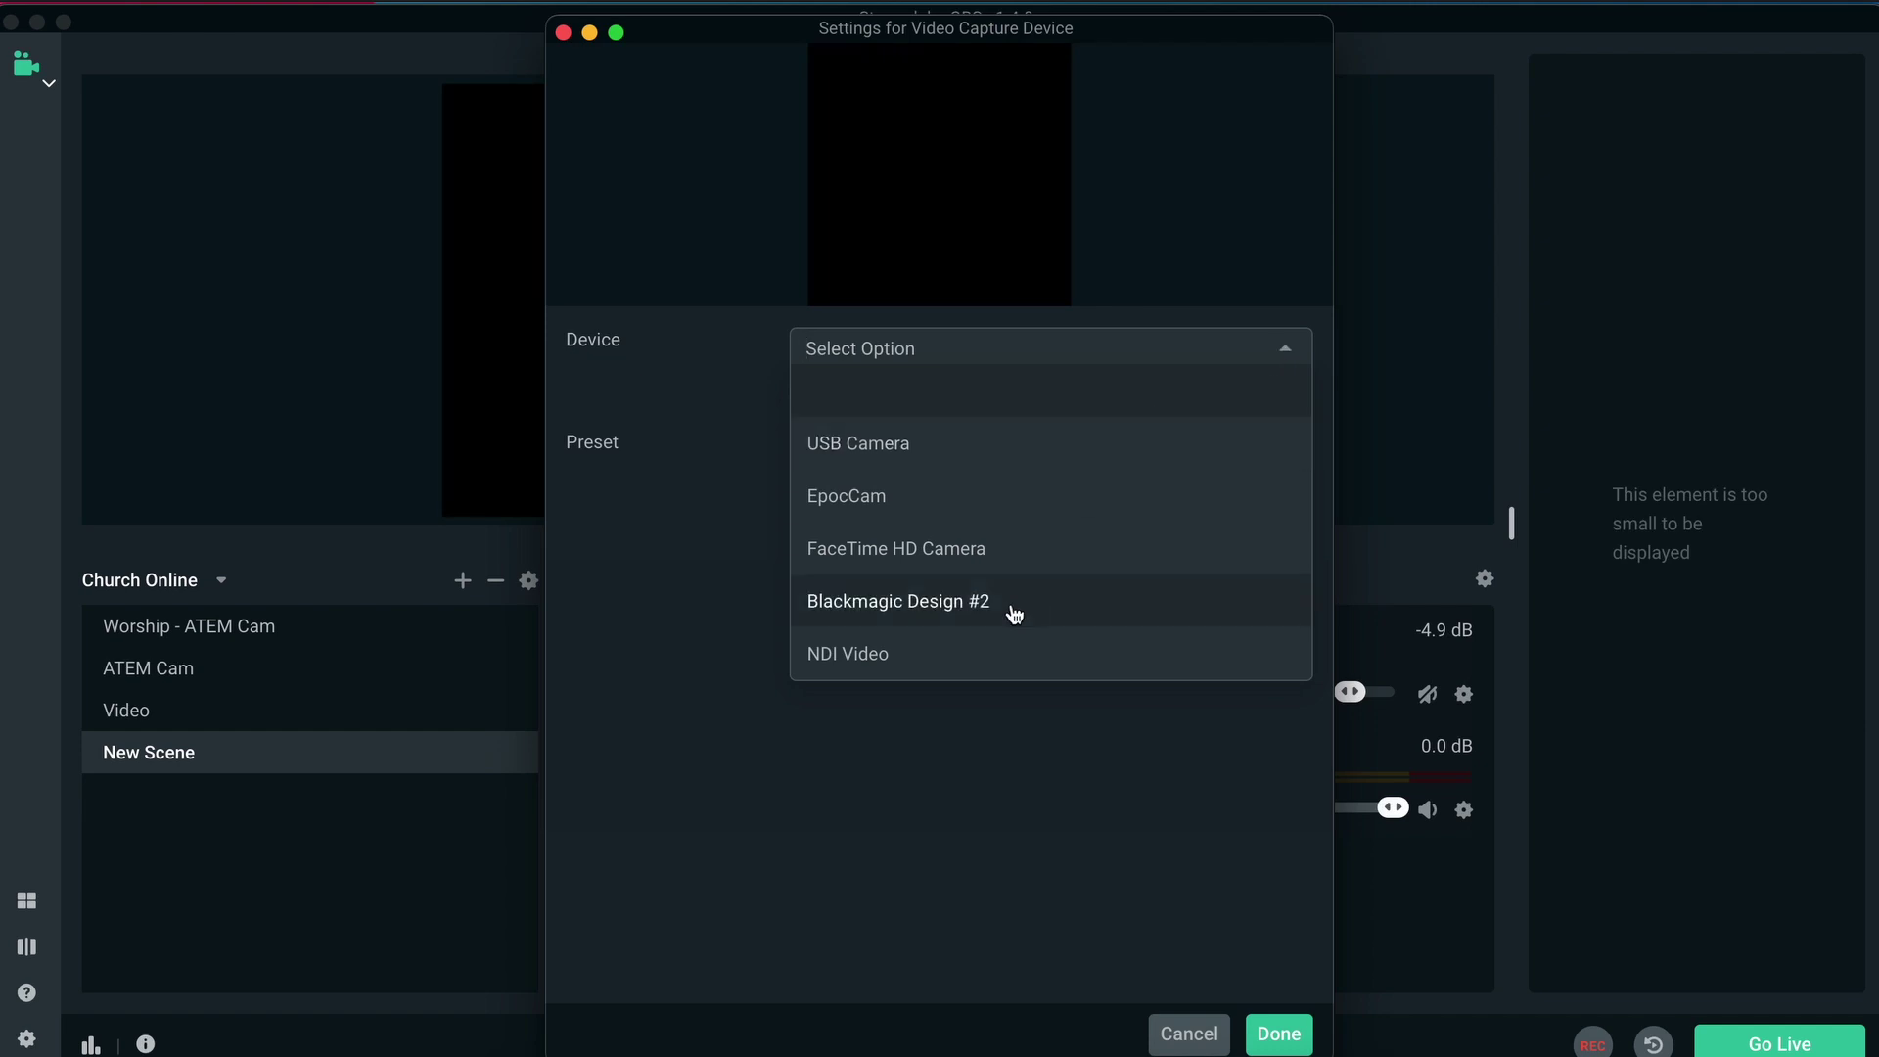
{"action": "left_click", "coordinate": [890, 601]}
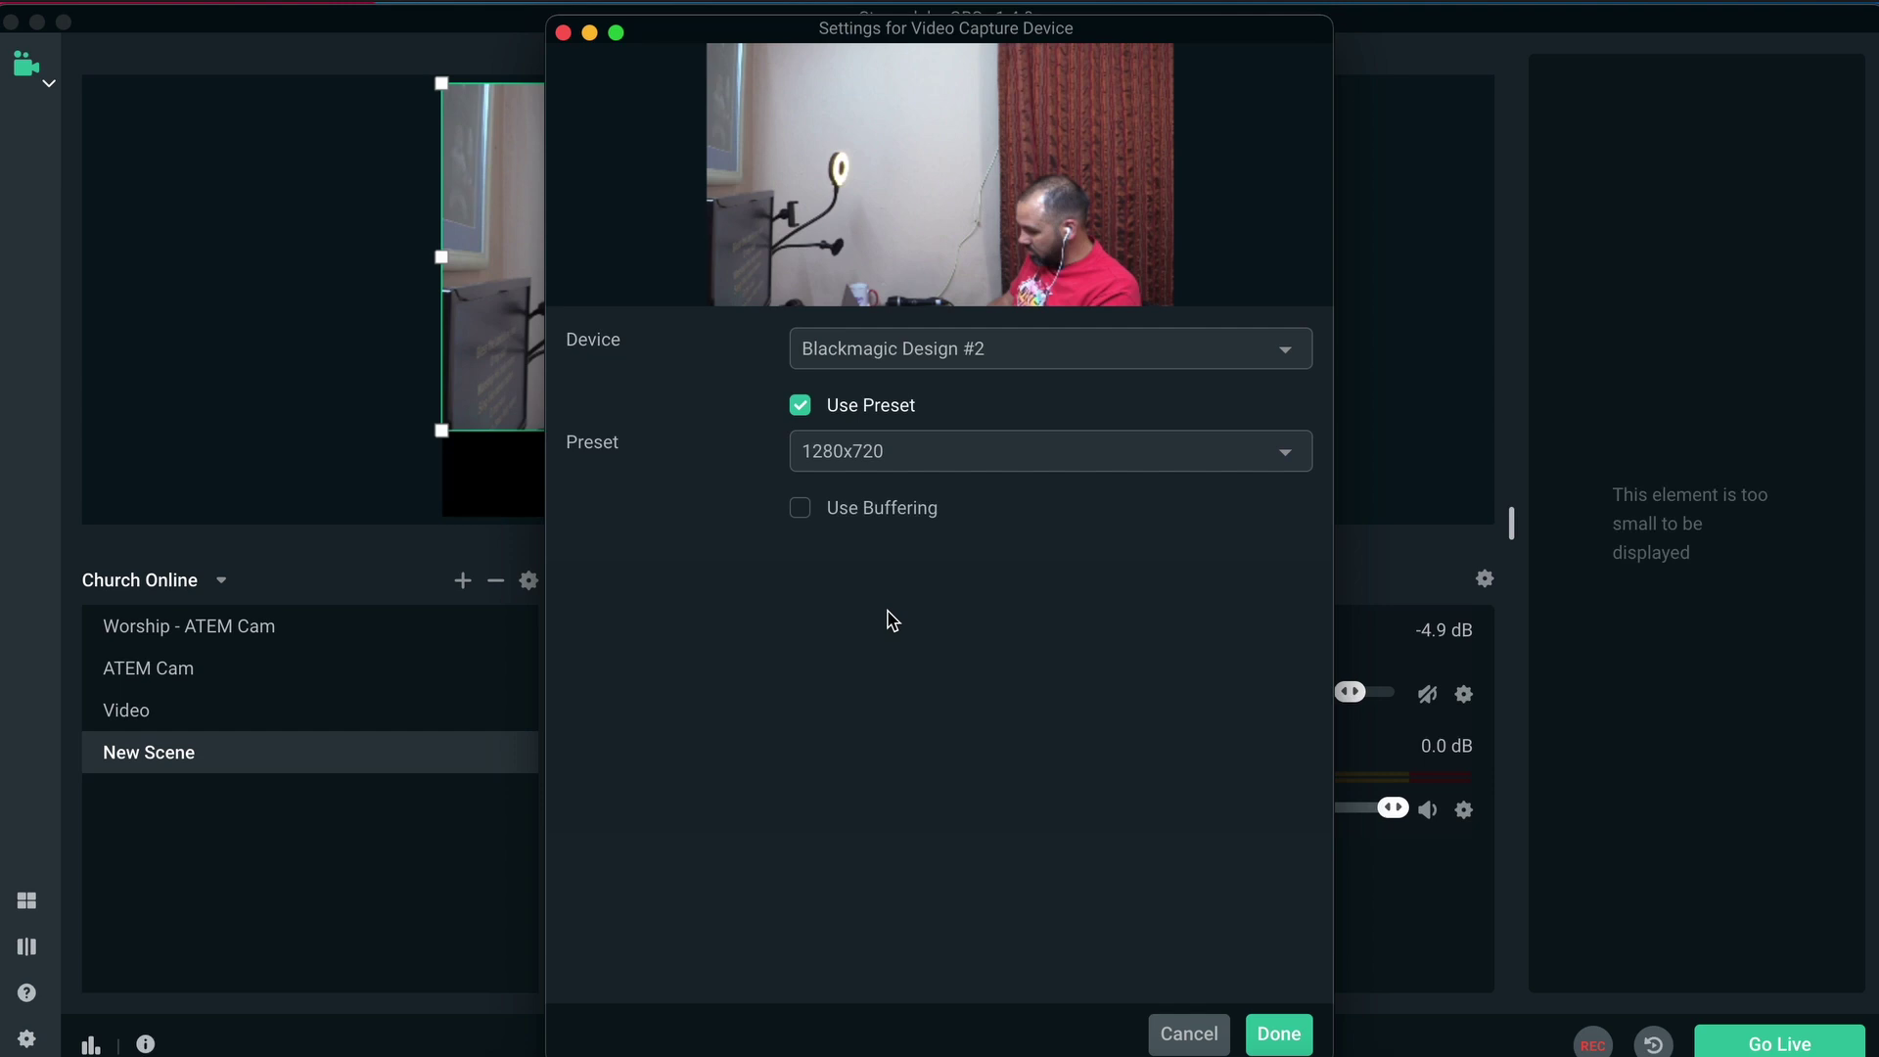
{"action": "left_click", "coordinate": [1276, 1035]}
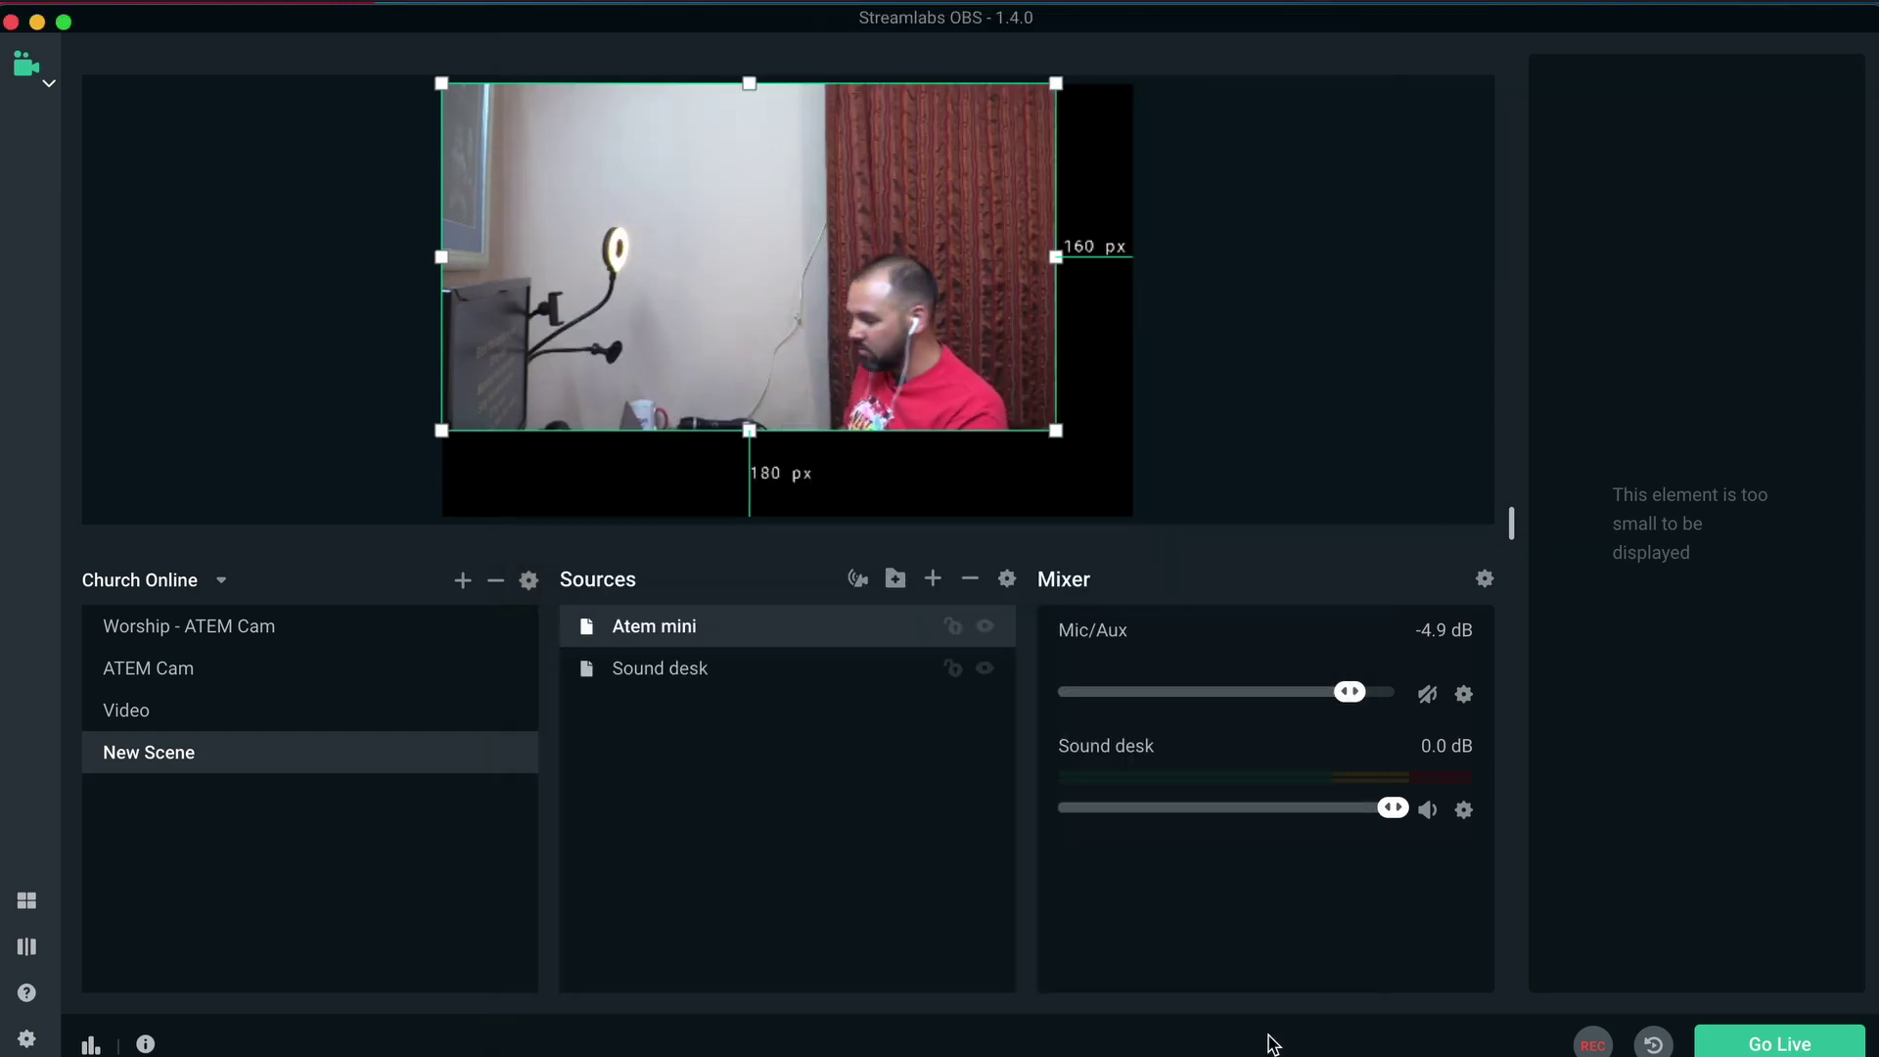
Step: Stretch the Atem mini feed to the preview's bottom edge, shift it about 47 px left, and select Sound desk
{"action": "left_click_drag", "start_coordinate": [1058, 432], "coordinate": [1089, 512]}
{"action": "left_click_drag", "start_coordinate": [1027, 404], "coordinate": [981, 408]}
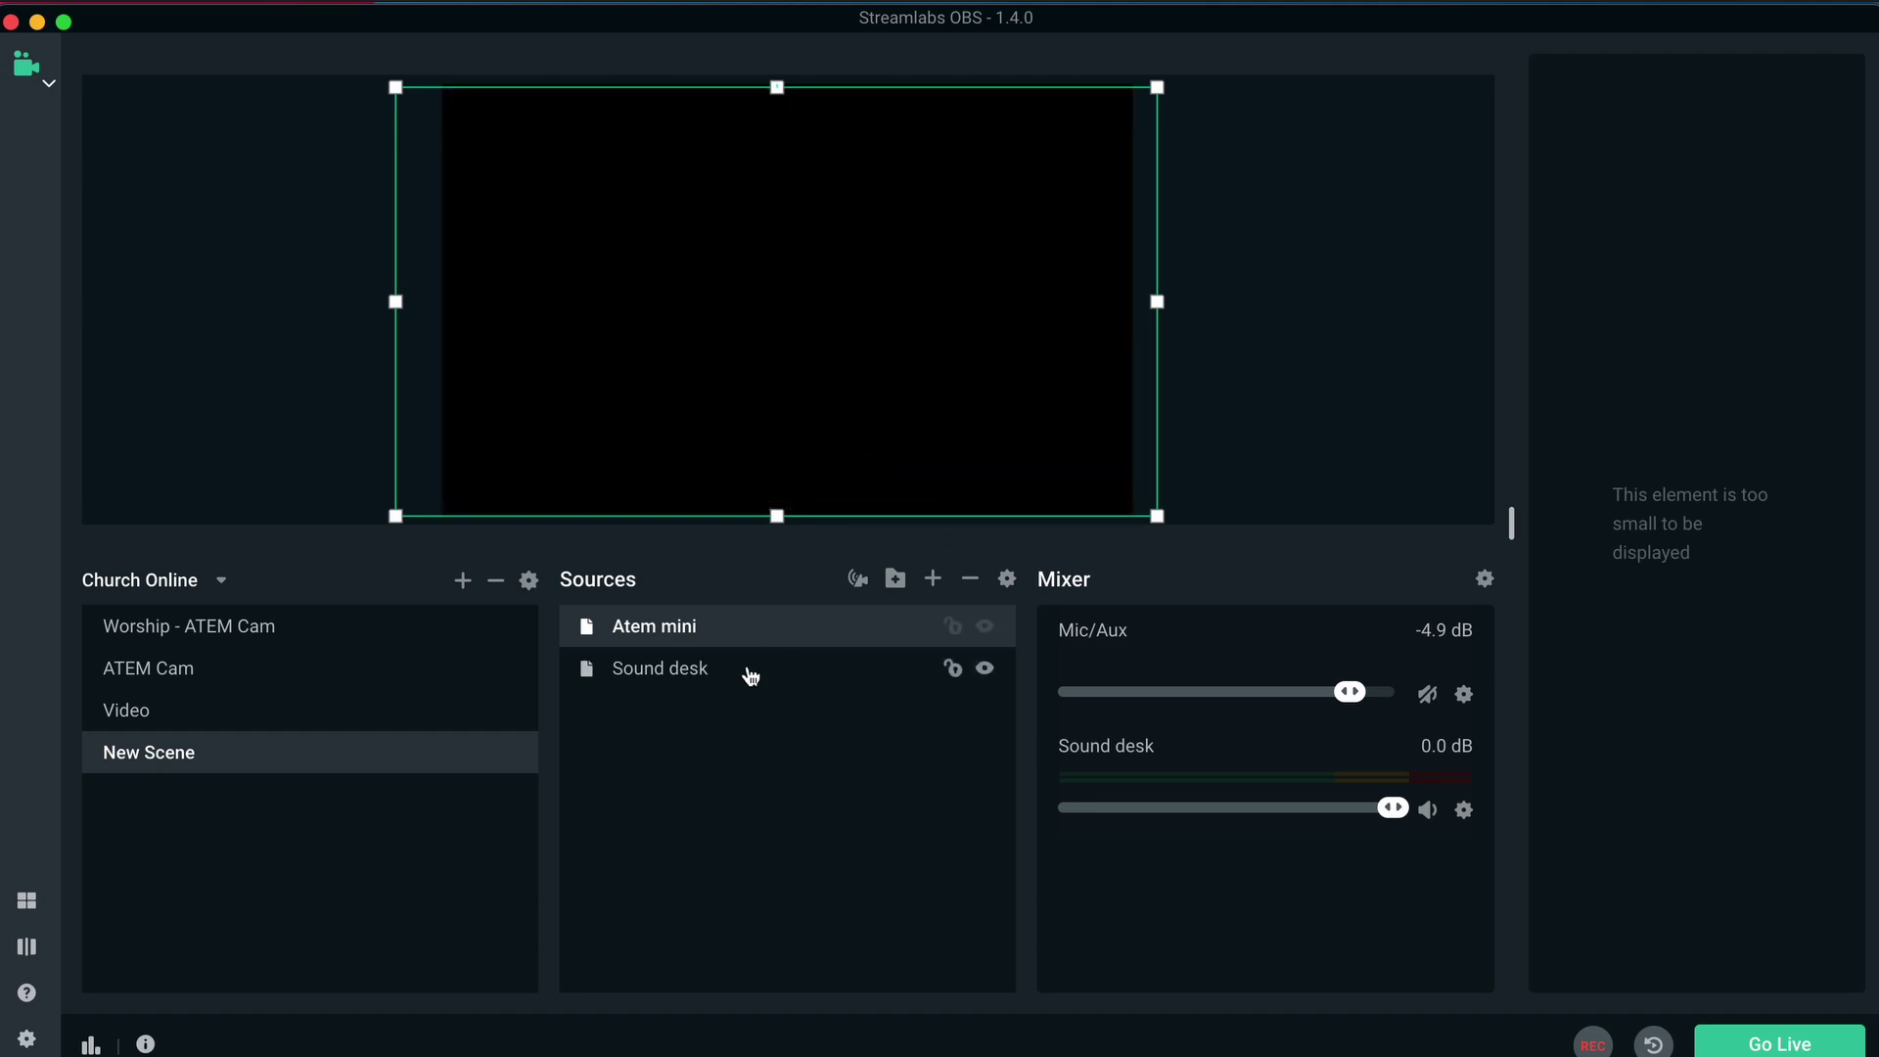
{"action": "left_click", "coordinate": [749, 673]}
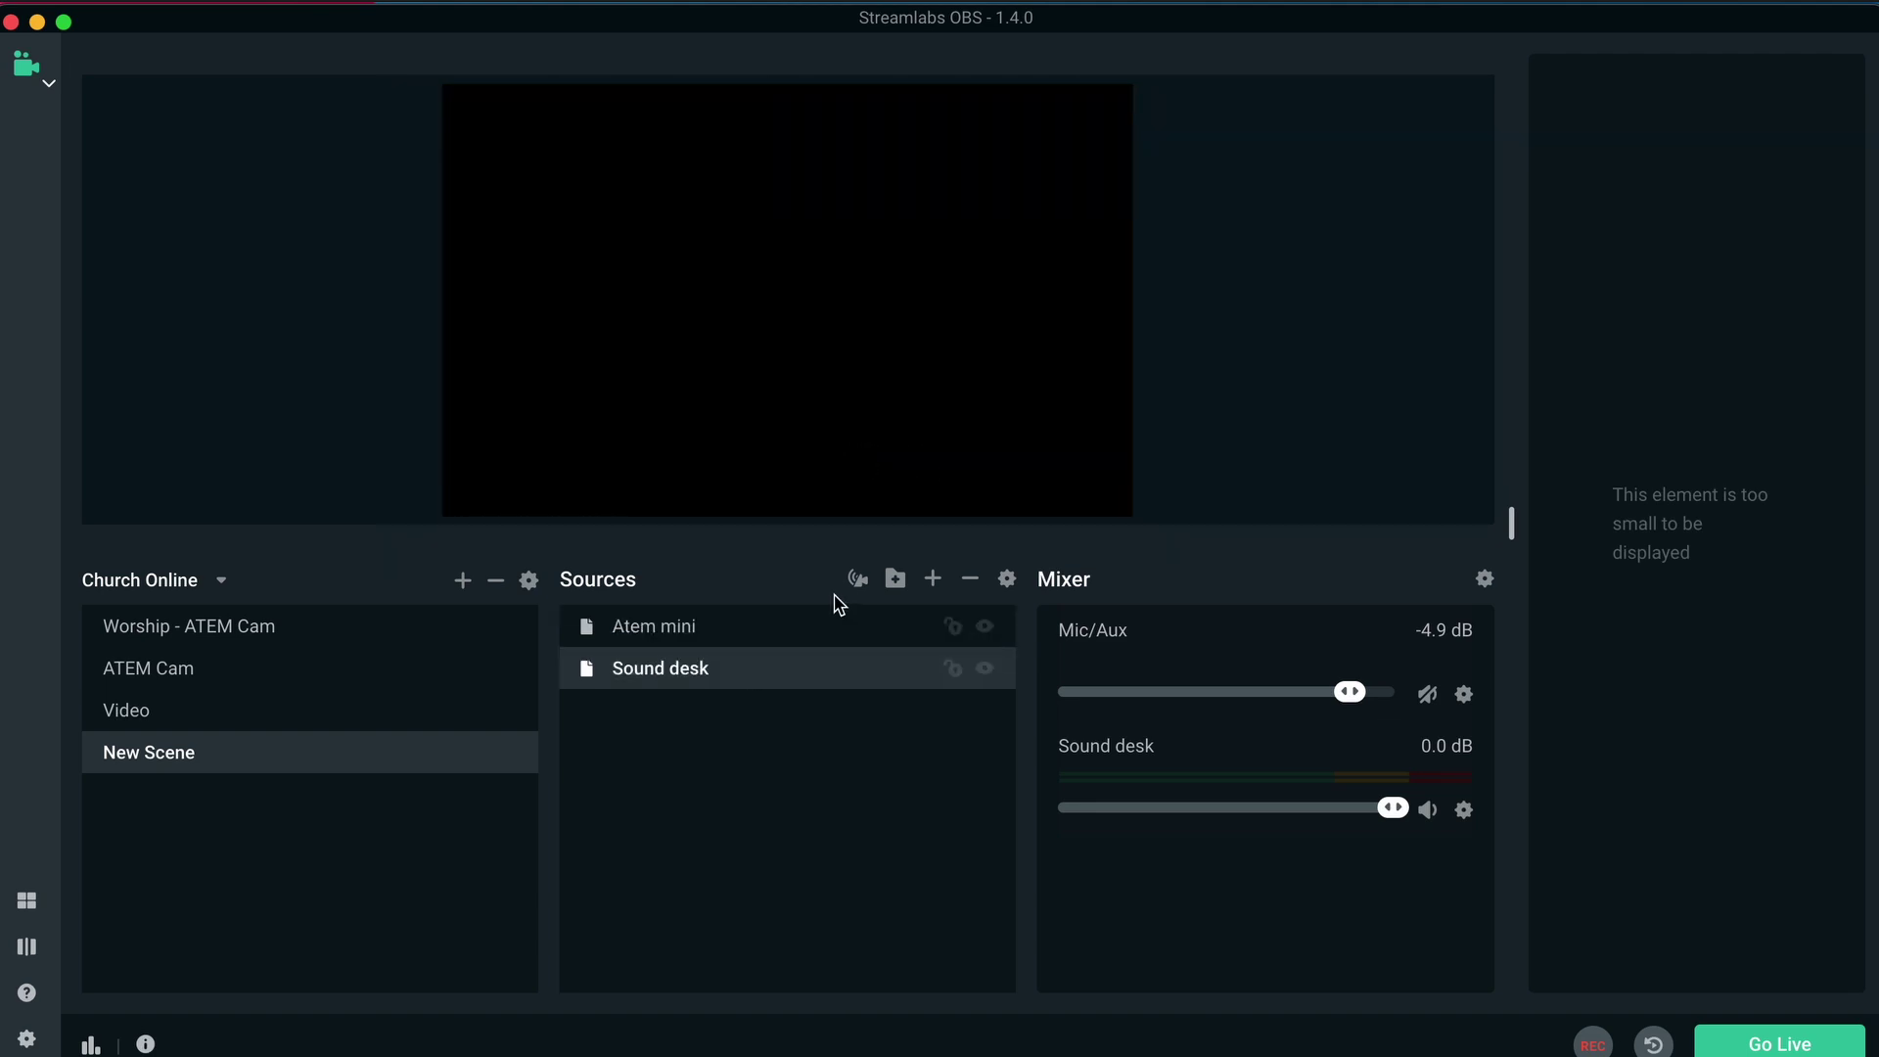
Step: Add a new Video Capture Device source named 'Worship' from USB Camera to bring in the lyrics
{"action": "left_click", "coordinate": [934, 583]}
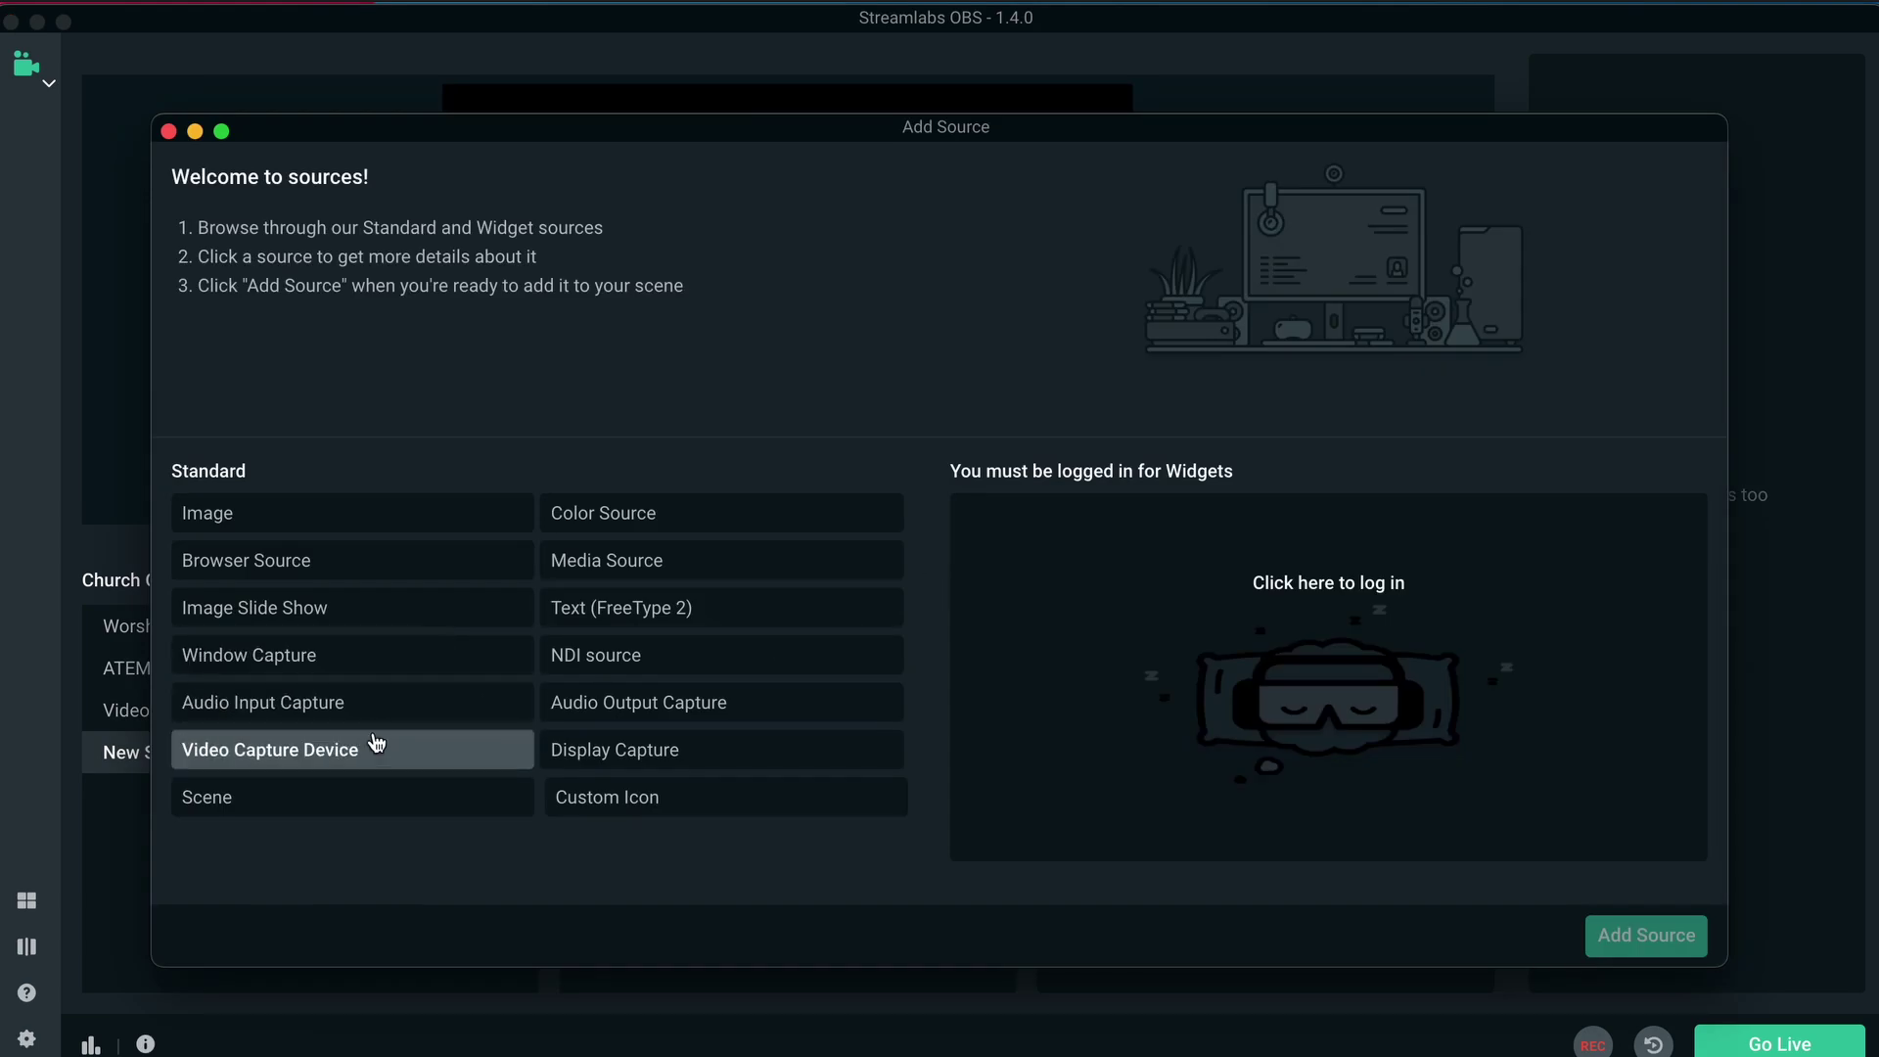
{"action": "left_click", "coordinate": [341, 752]}
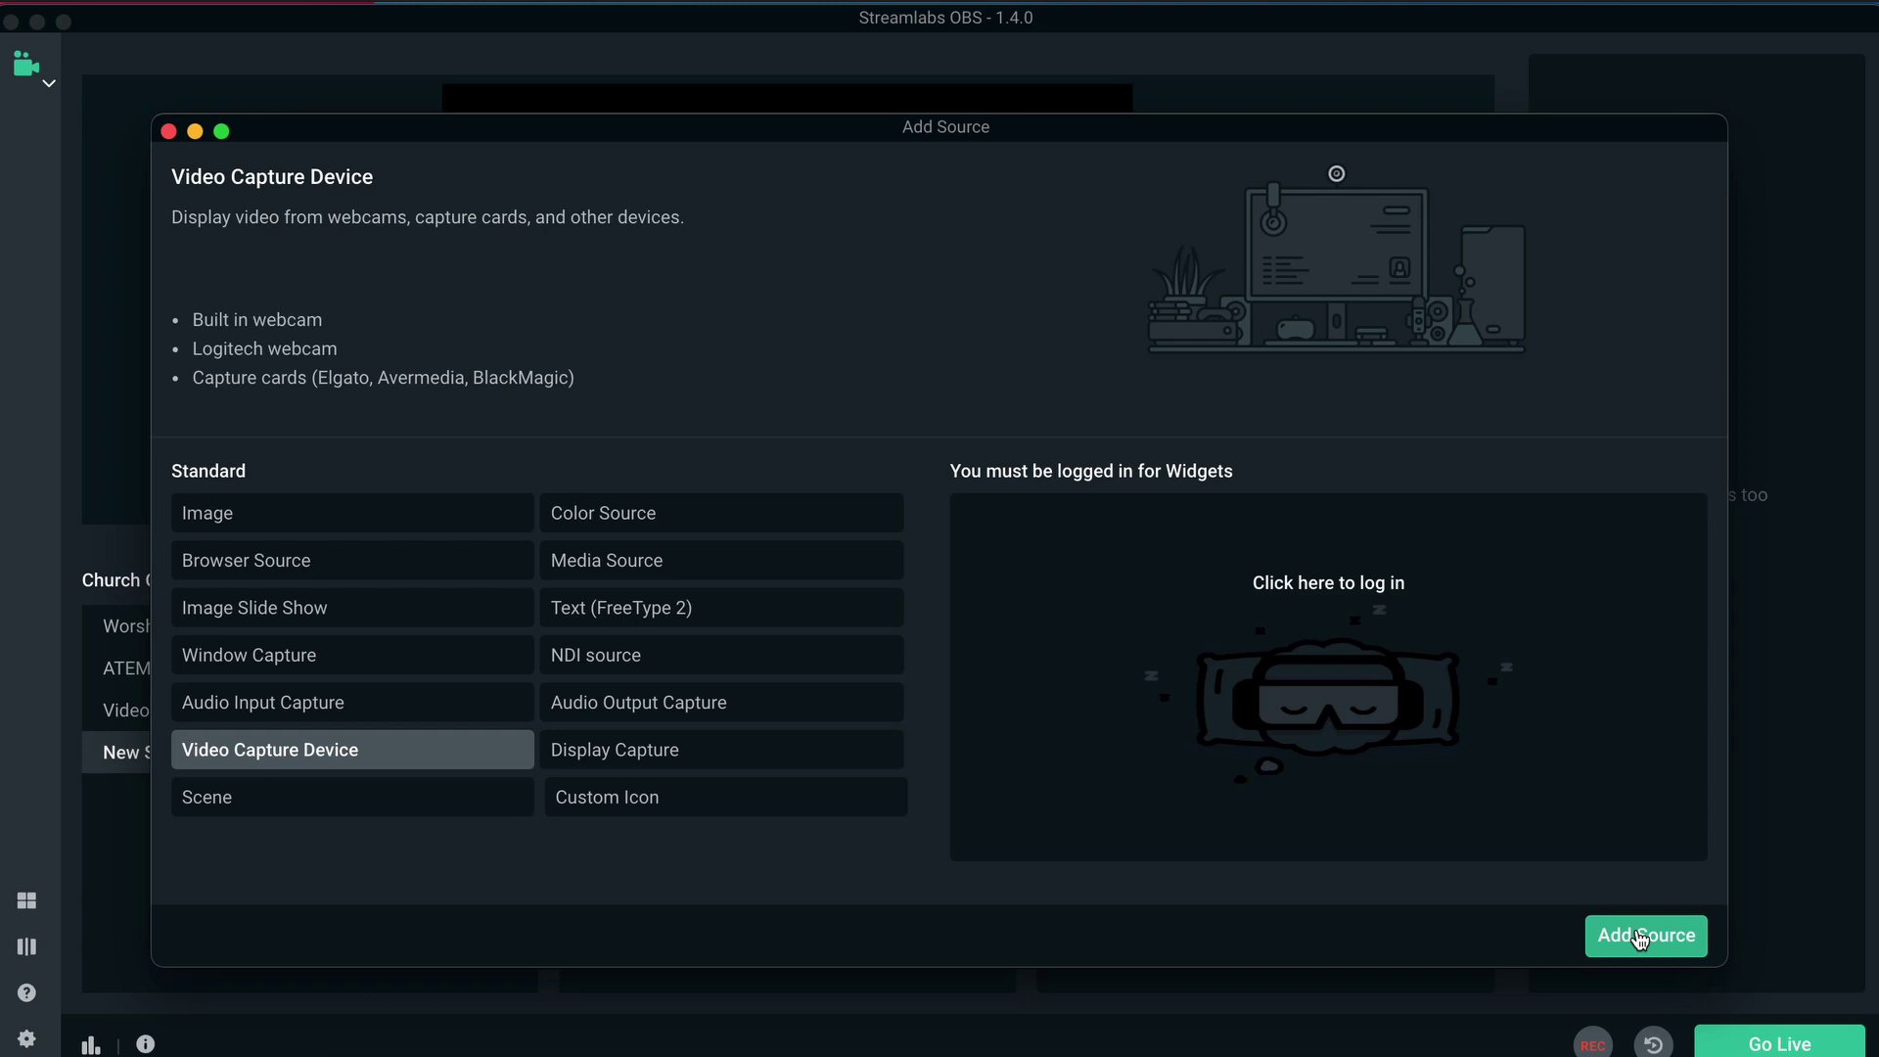
{"action": "left_click", "coordinate": [1640, 937]}
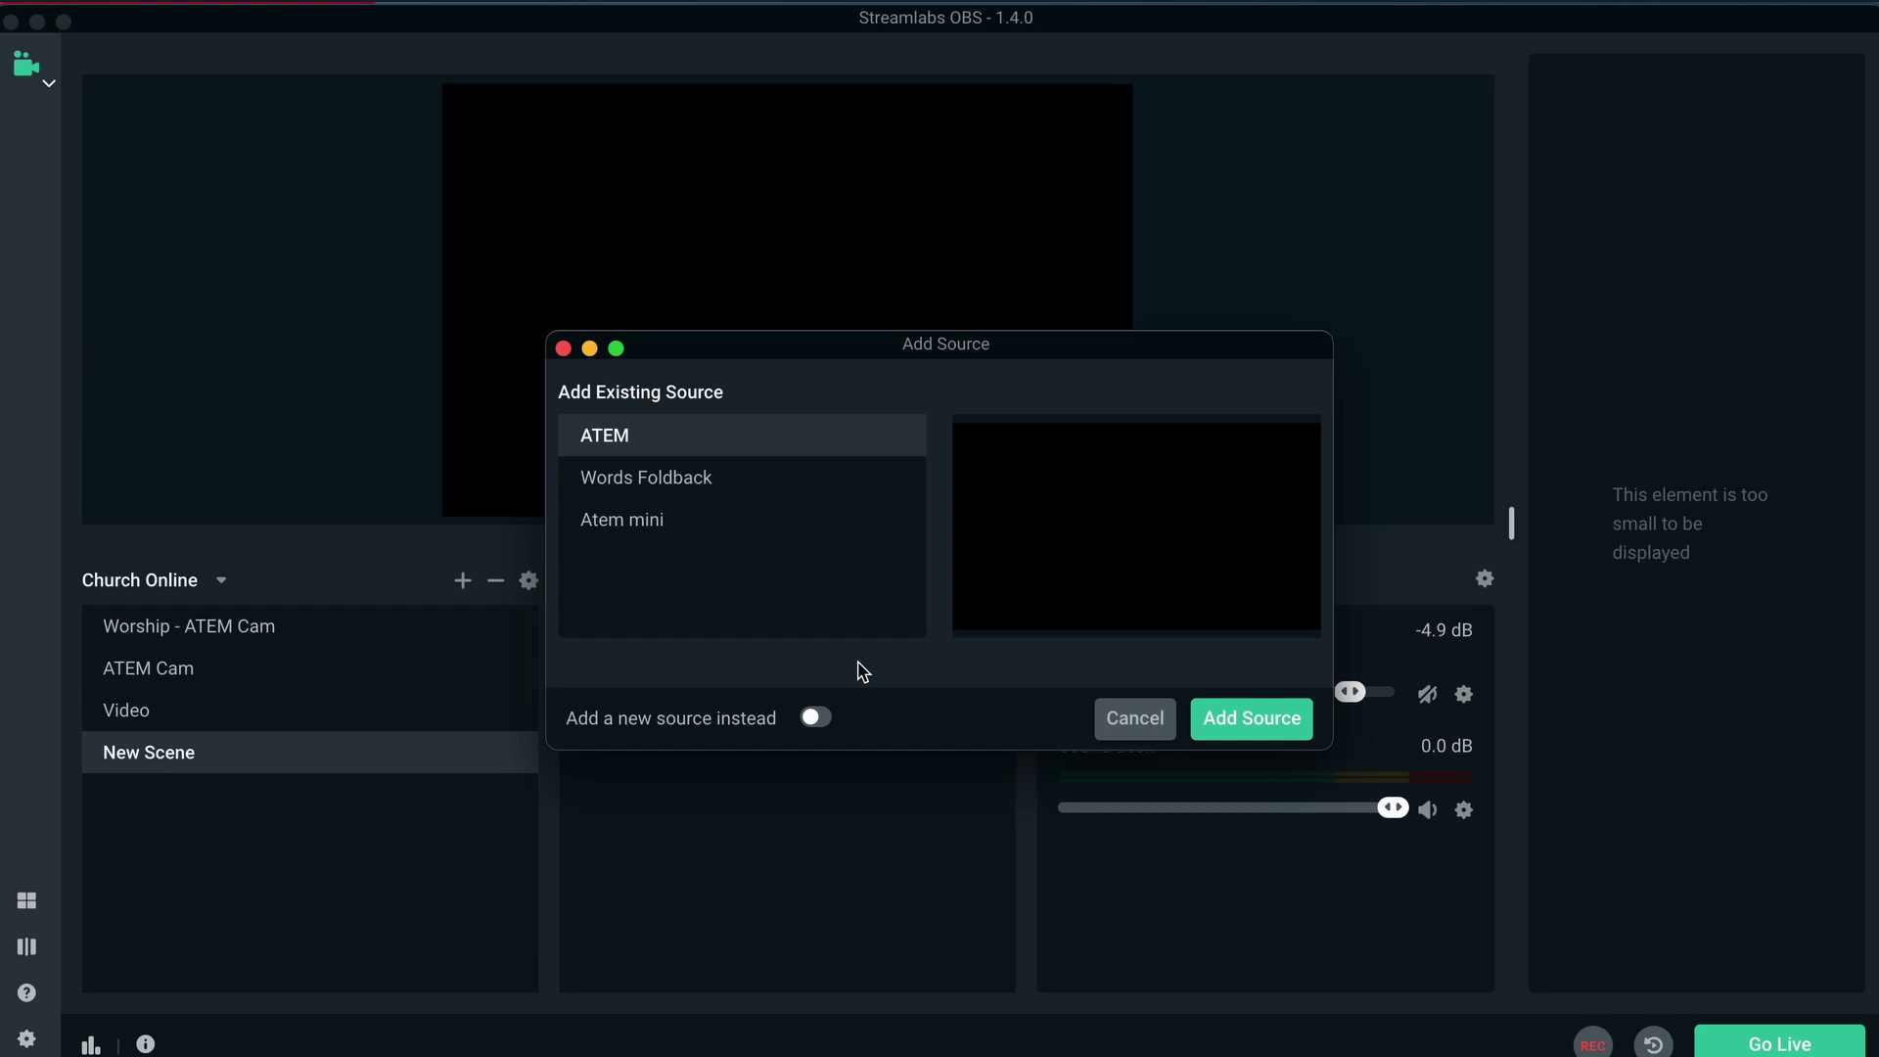
{"action": "left_click", "coordinate": [817, 718]}
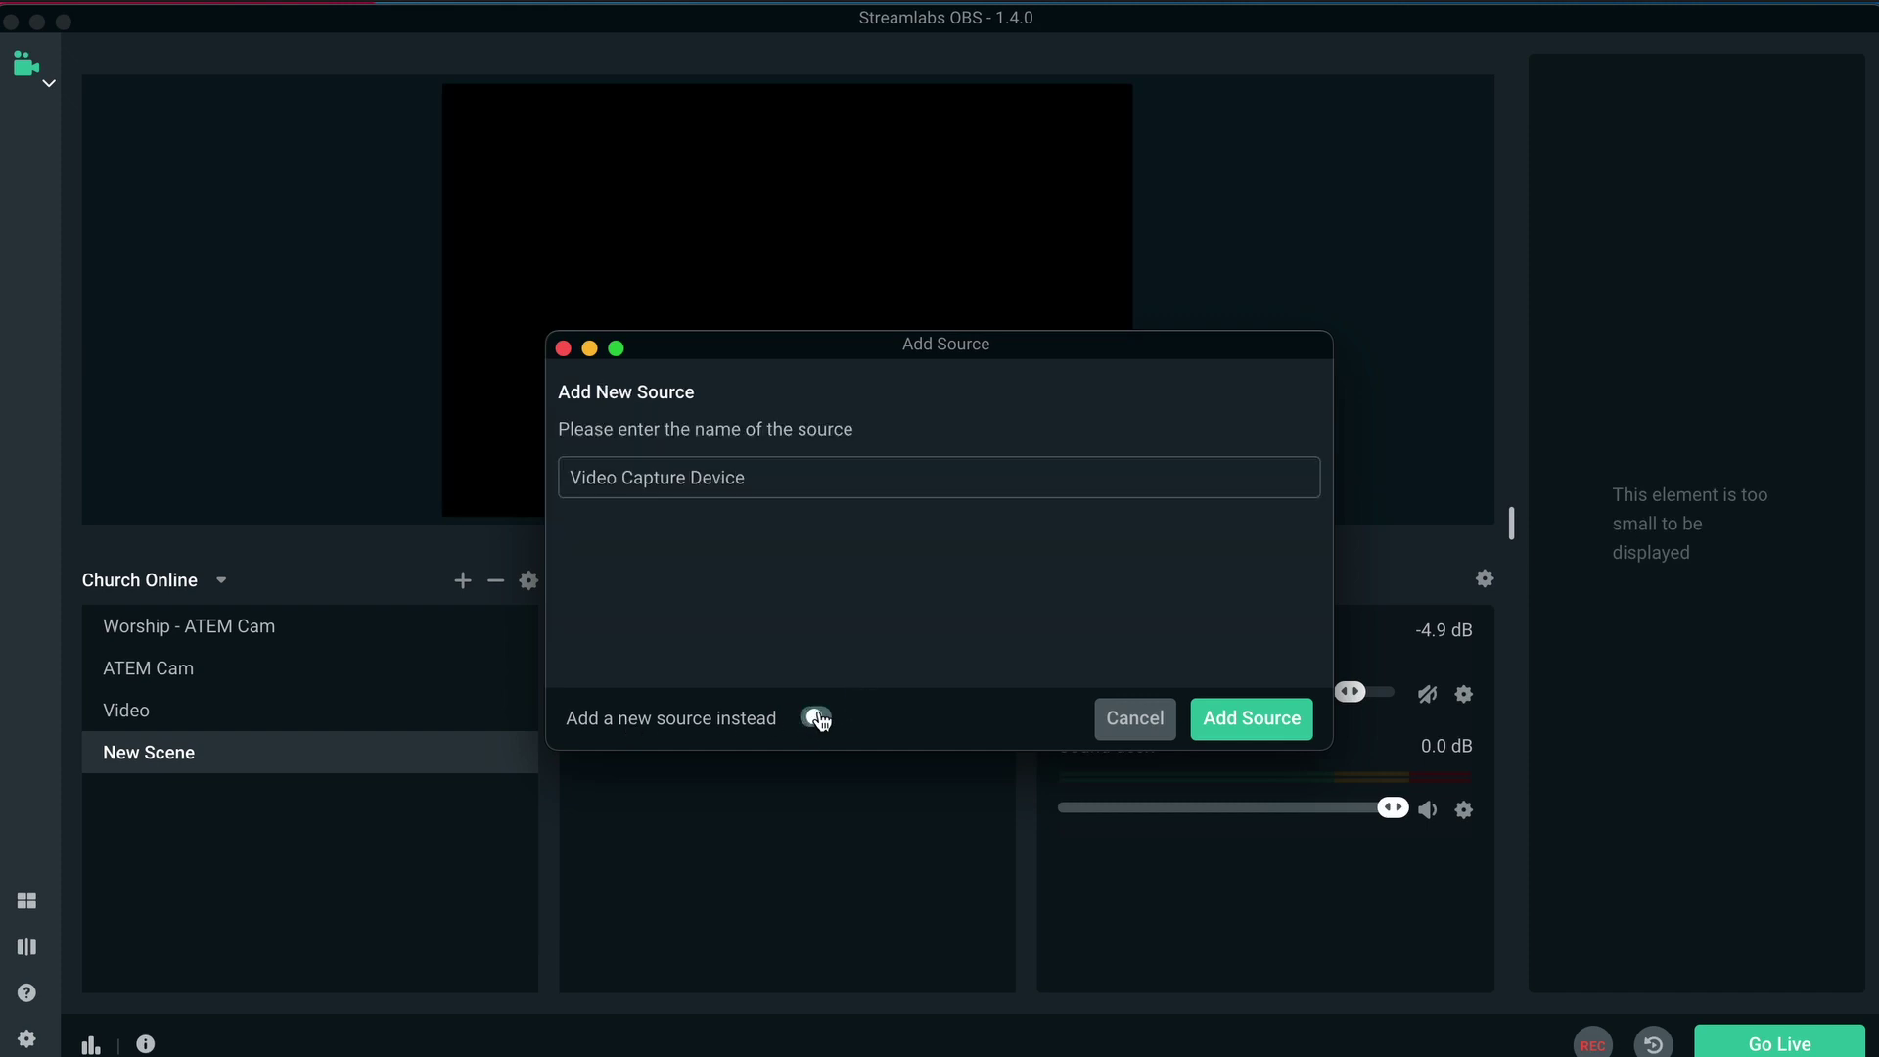
{"action": "left_click_drag", "start_coordinate": [910, 473], "coordinate": [620, 460]}
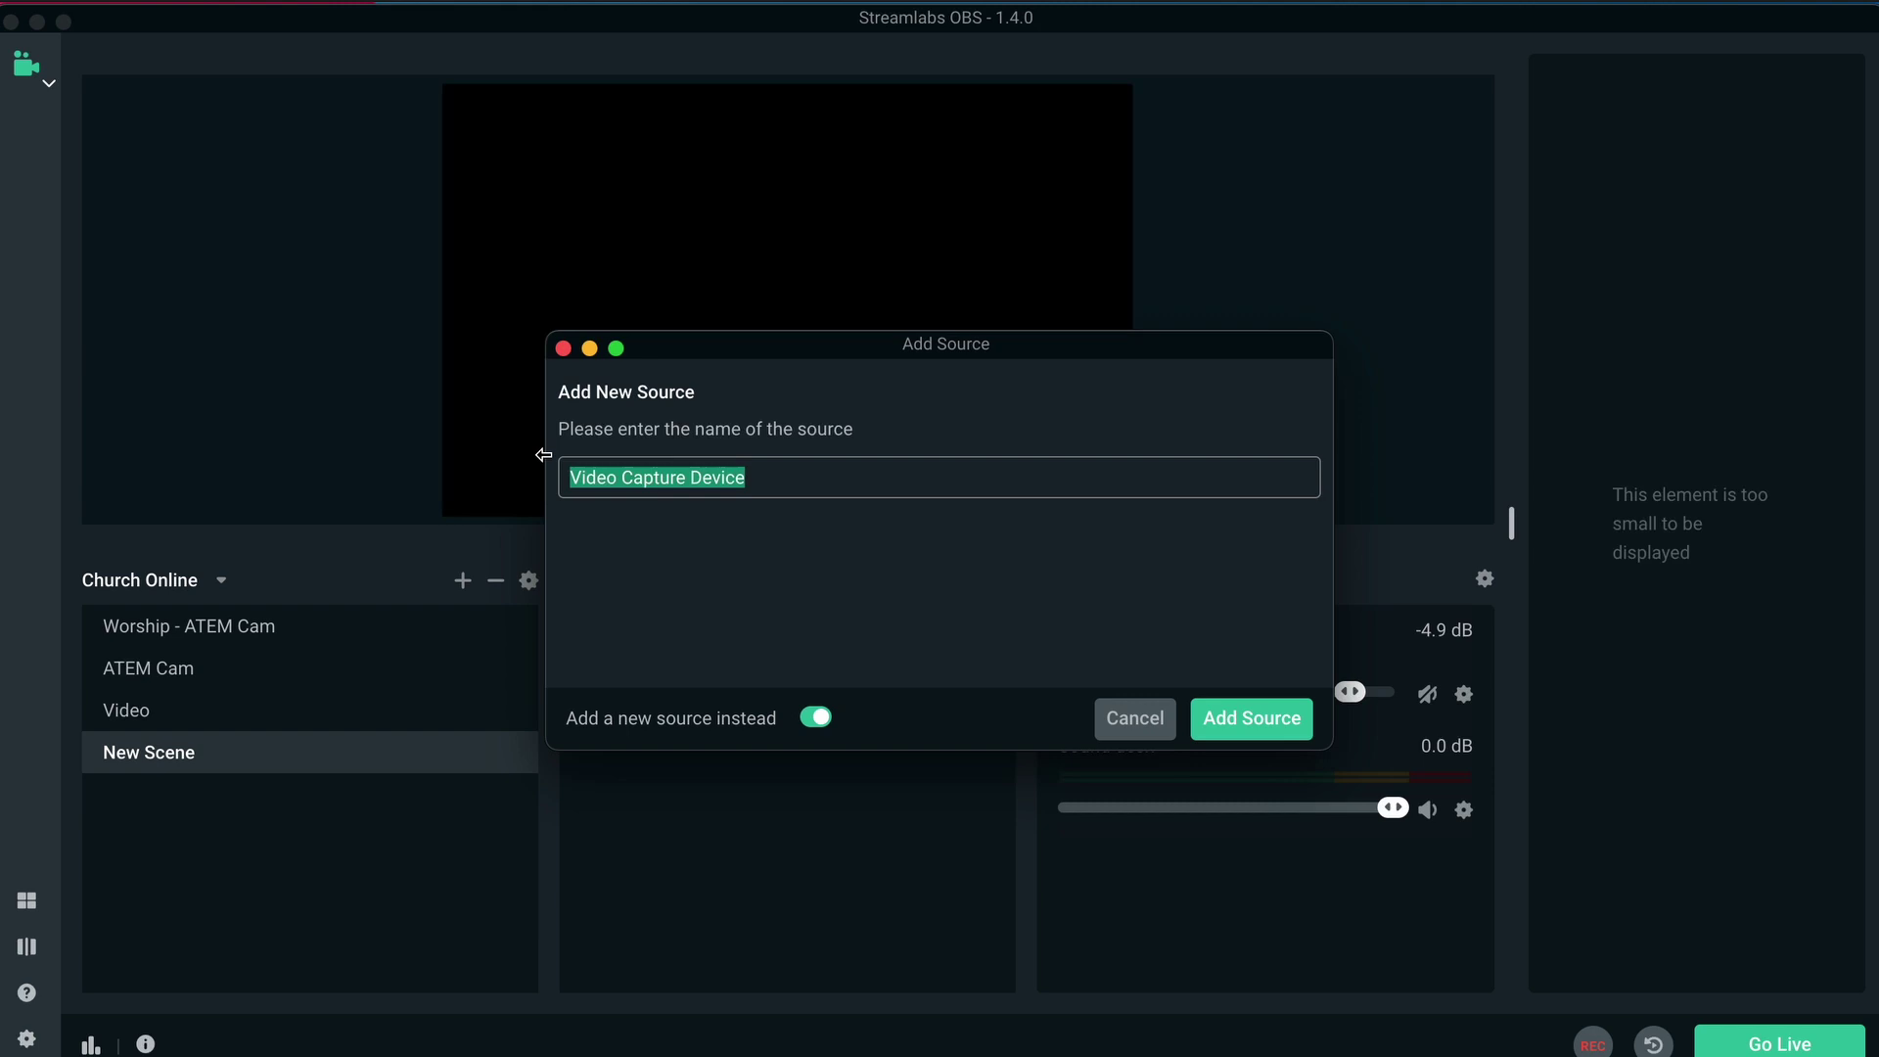
{"action": "type", "text": "Worship"}
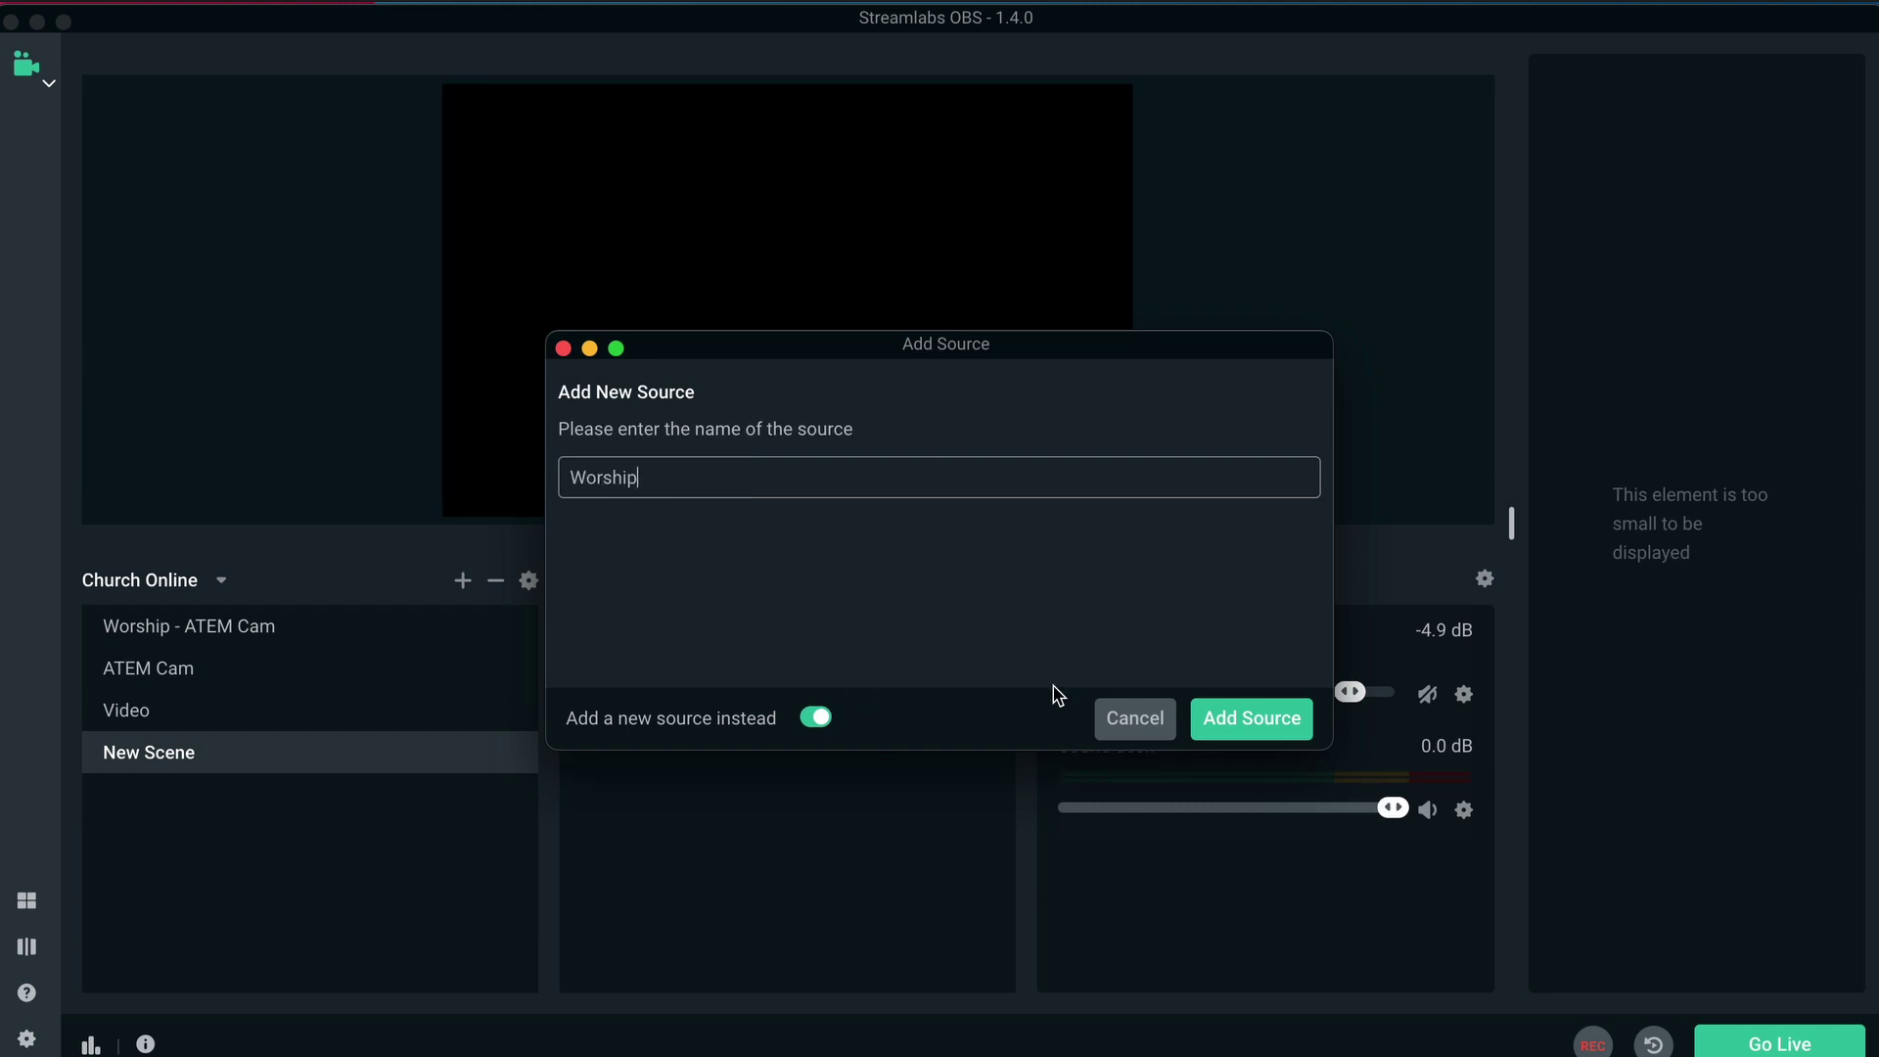
{"action": "left_click", "coordinate": [1251, 724]}
{"action": "left_click", "coordinate": [1286, 362]}
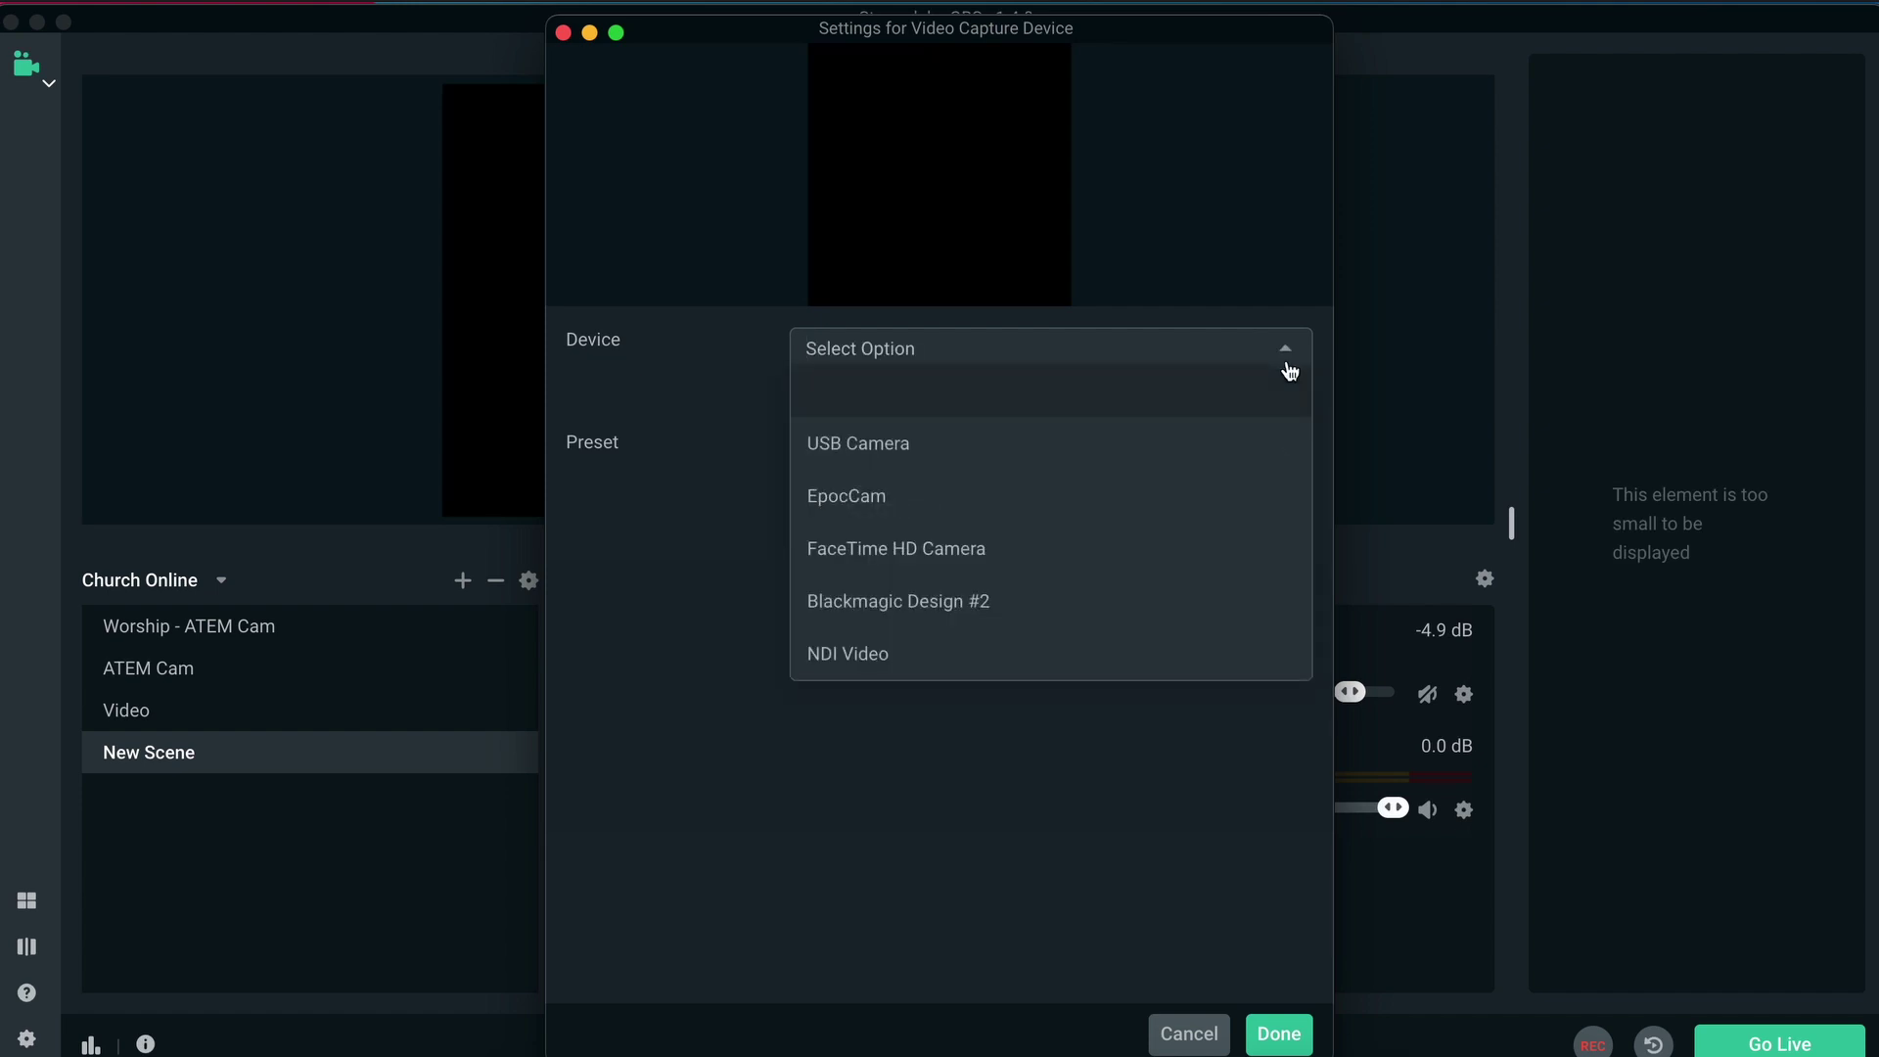
{"action": "left_click", "coordinate": [1052, 454]}
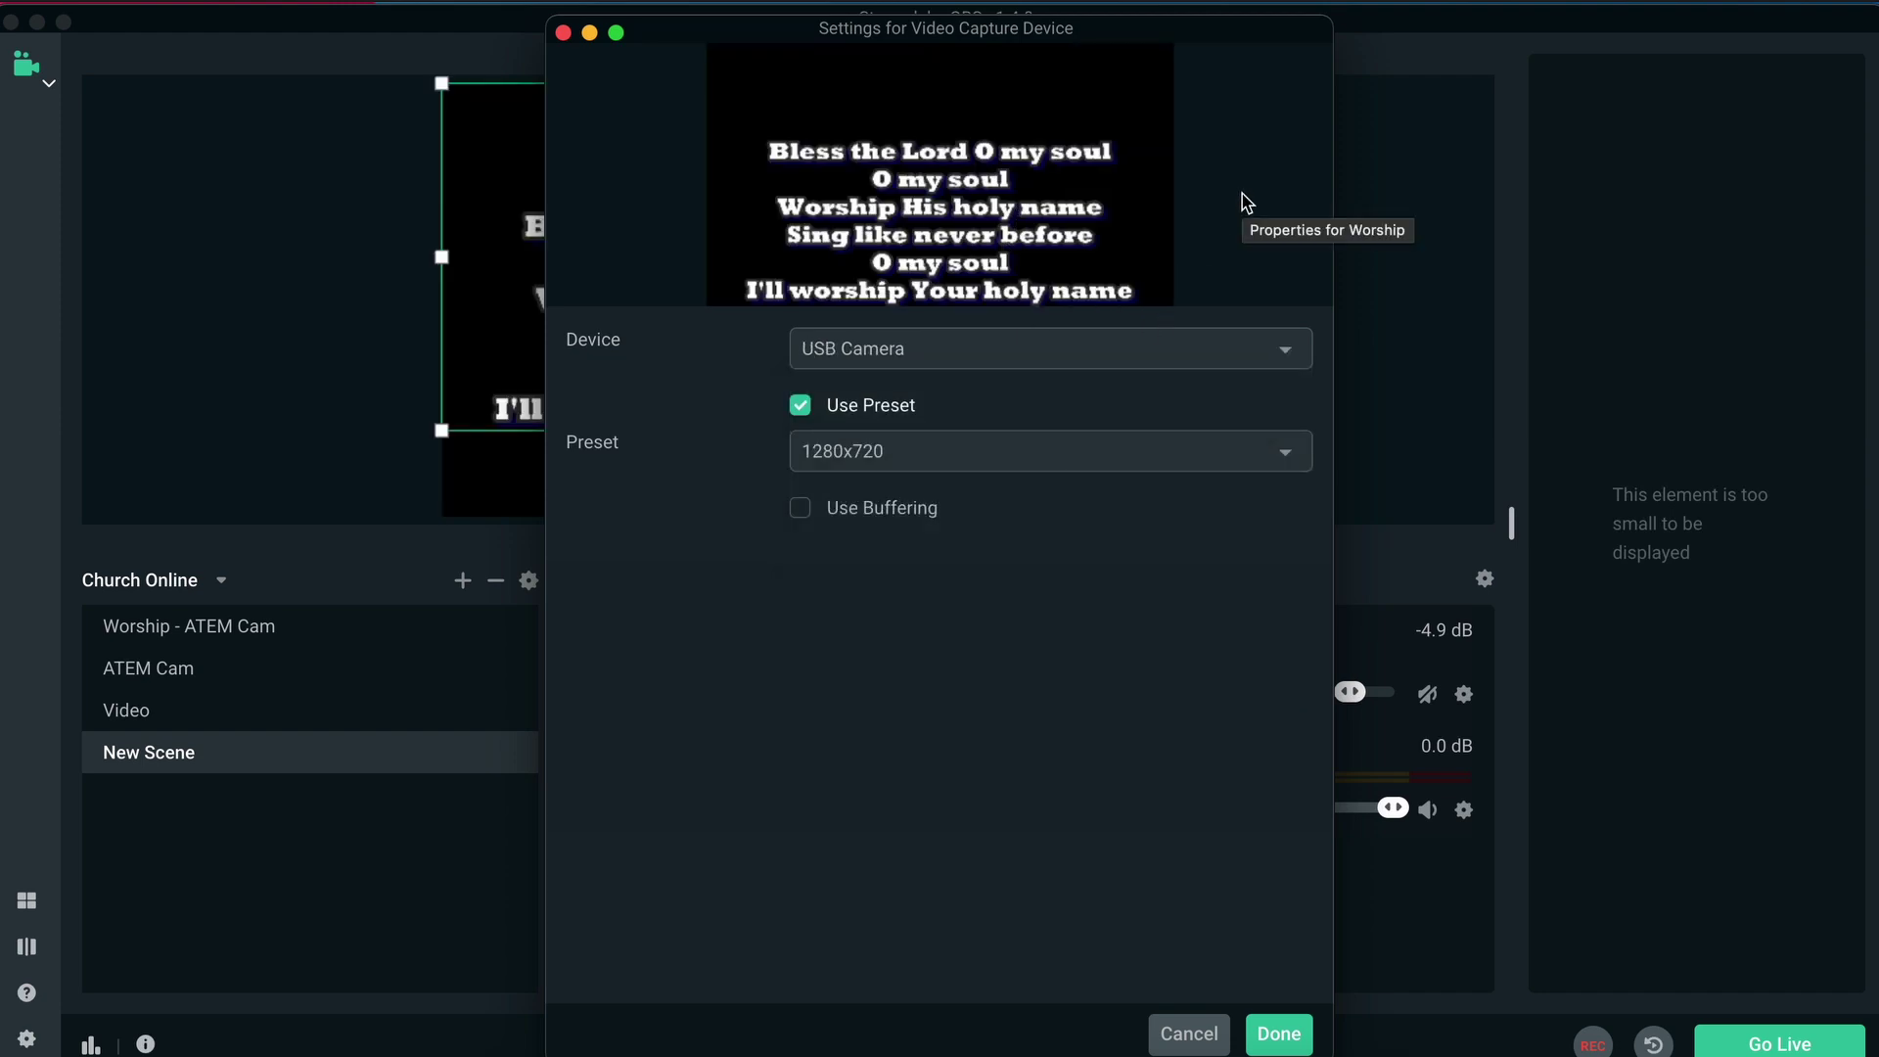
{"action": "left_click", "coordinate": [1278, 1033]}
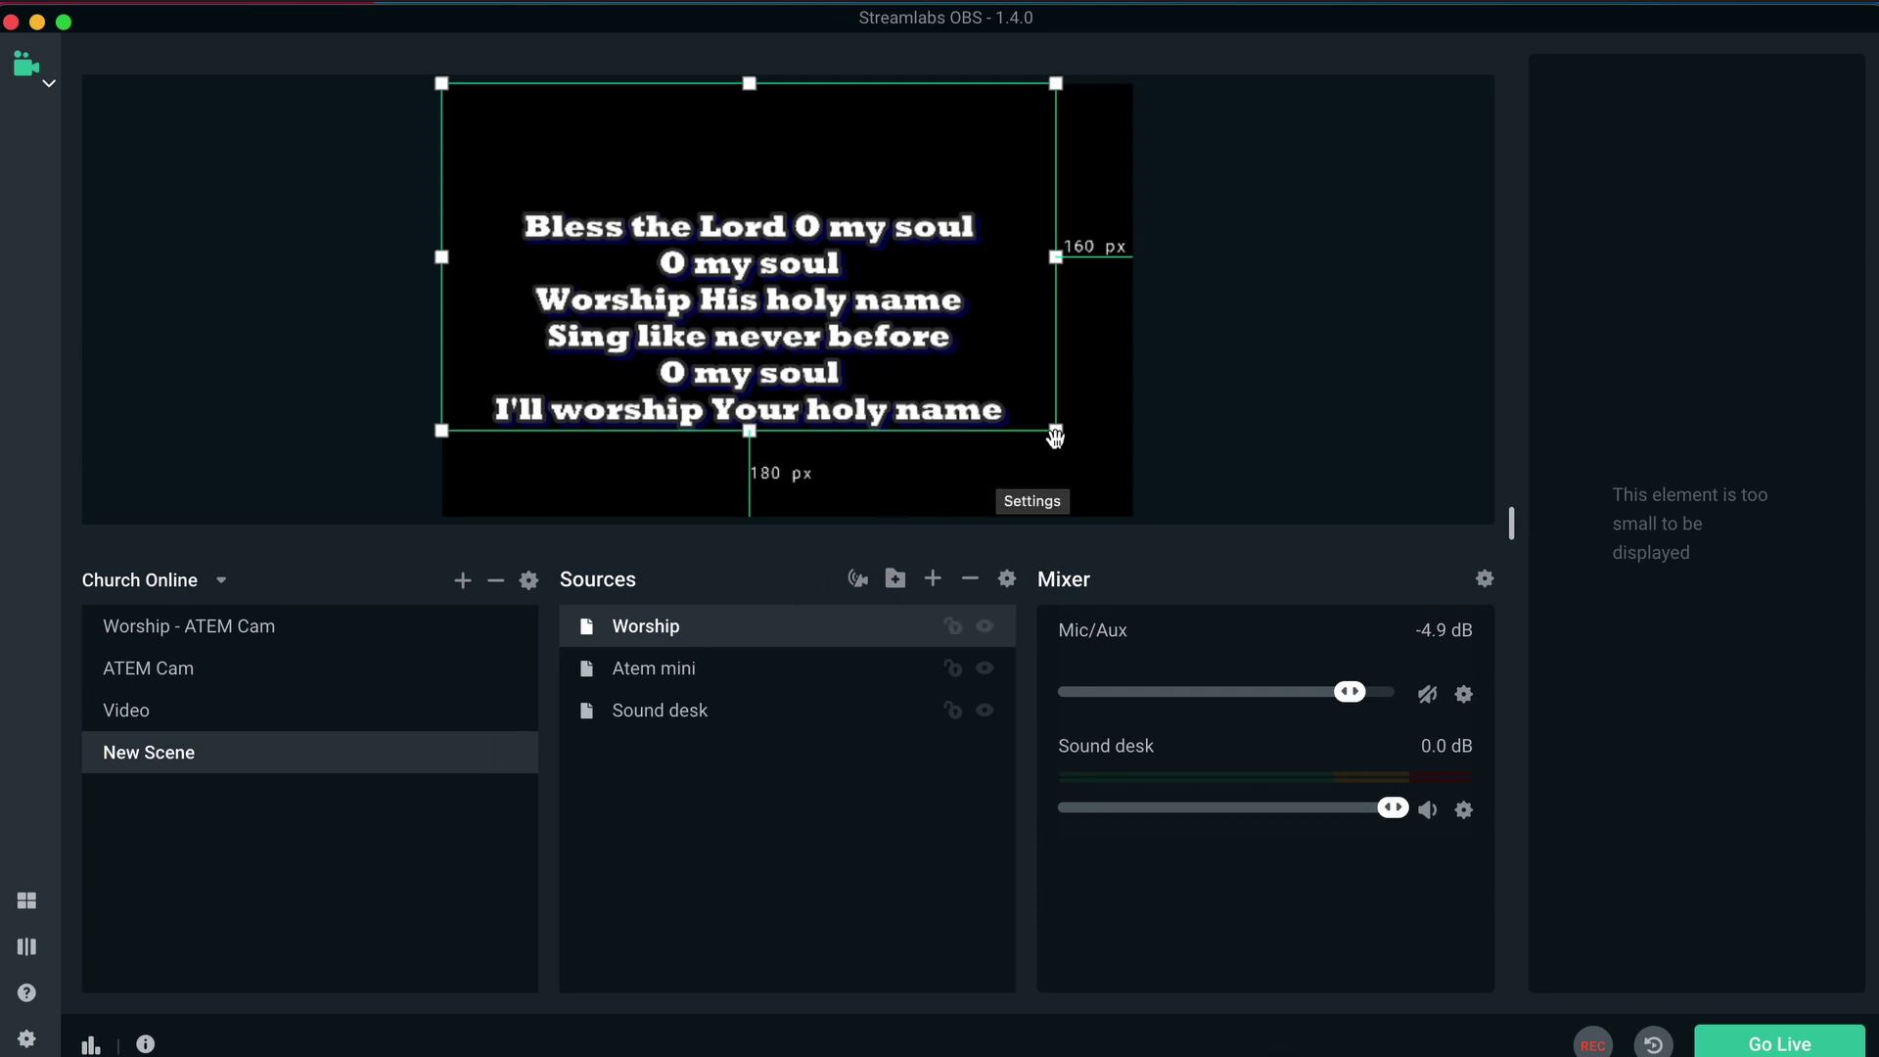
Step: Enlarge the Worship lyrics box and move it lower in the preview
{"action": "left_click_drag", "start_coordinate": [1056, 436], "coordinate": [1067, 466]}
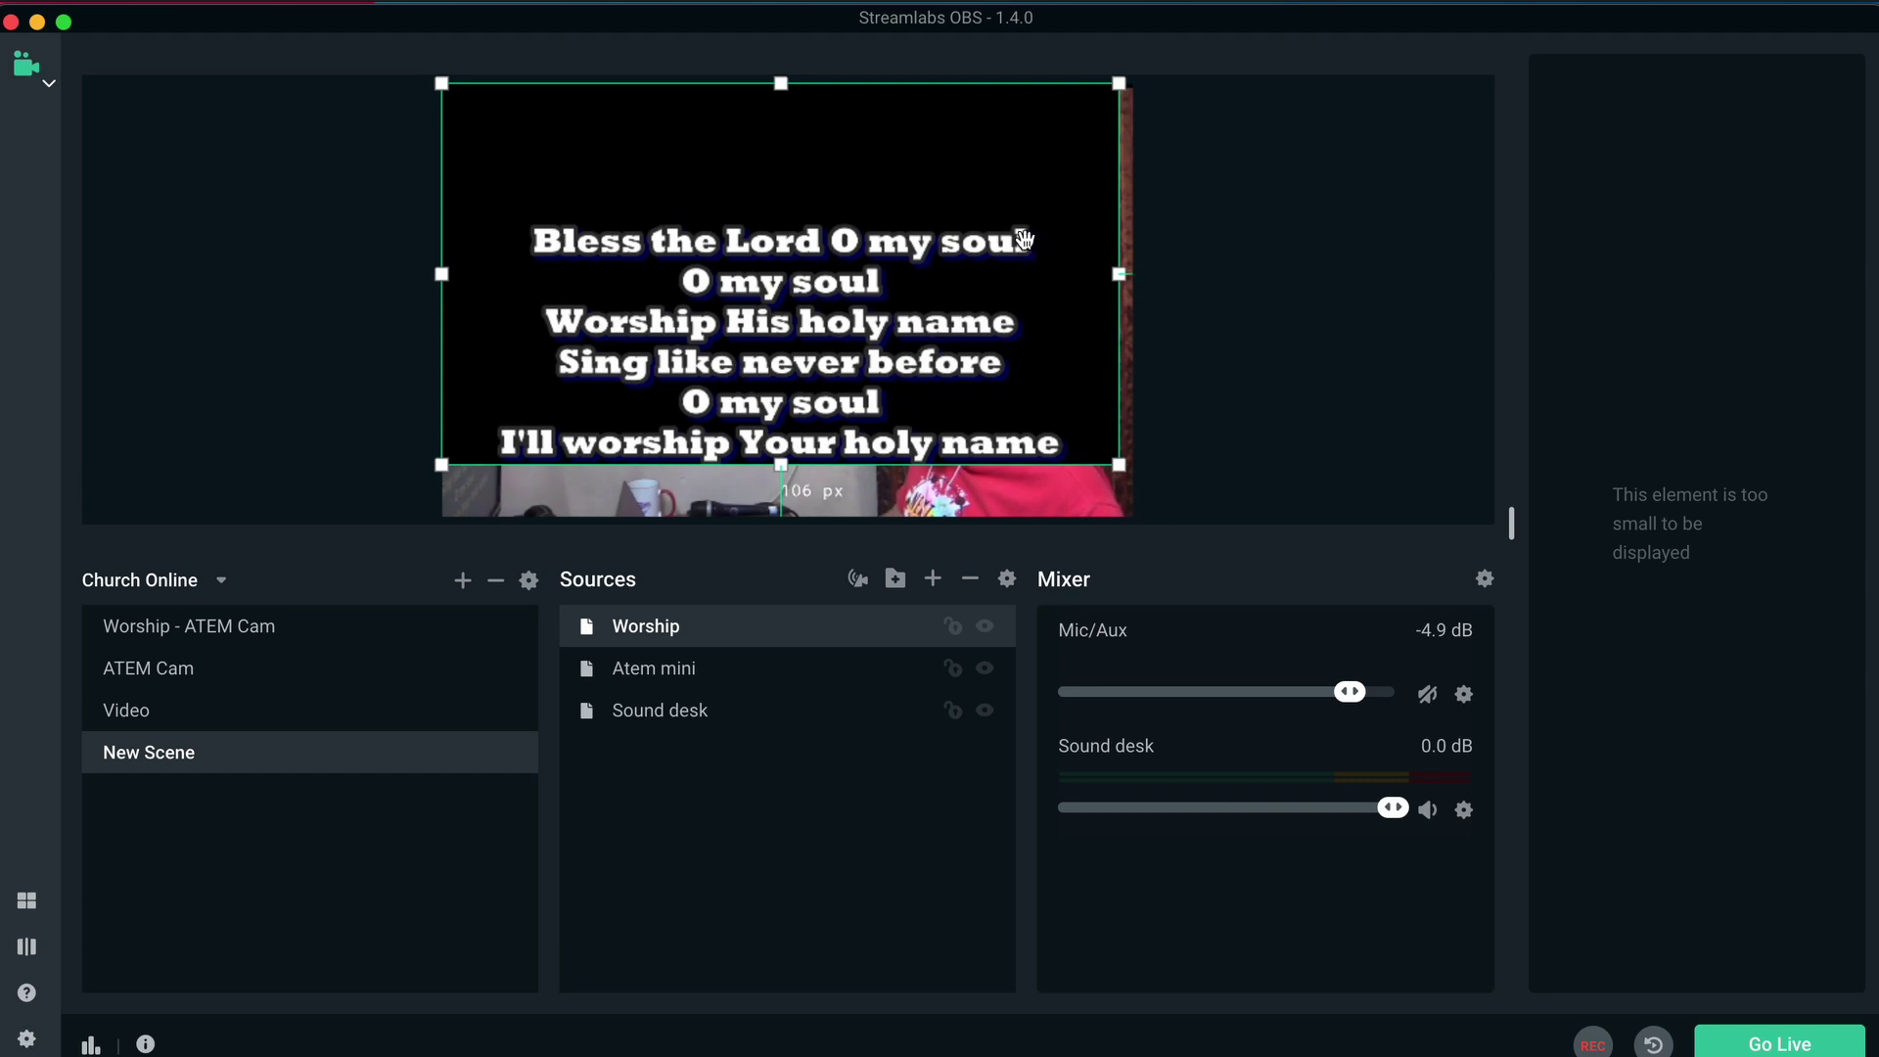
{"action": "left_click_drag", "start_coordinate": [841, 186], "coordinate": [863, 218]}
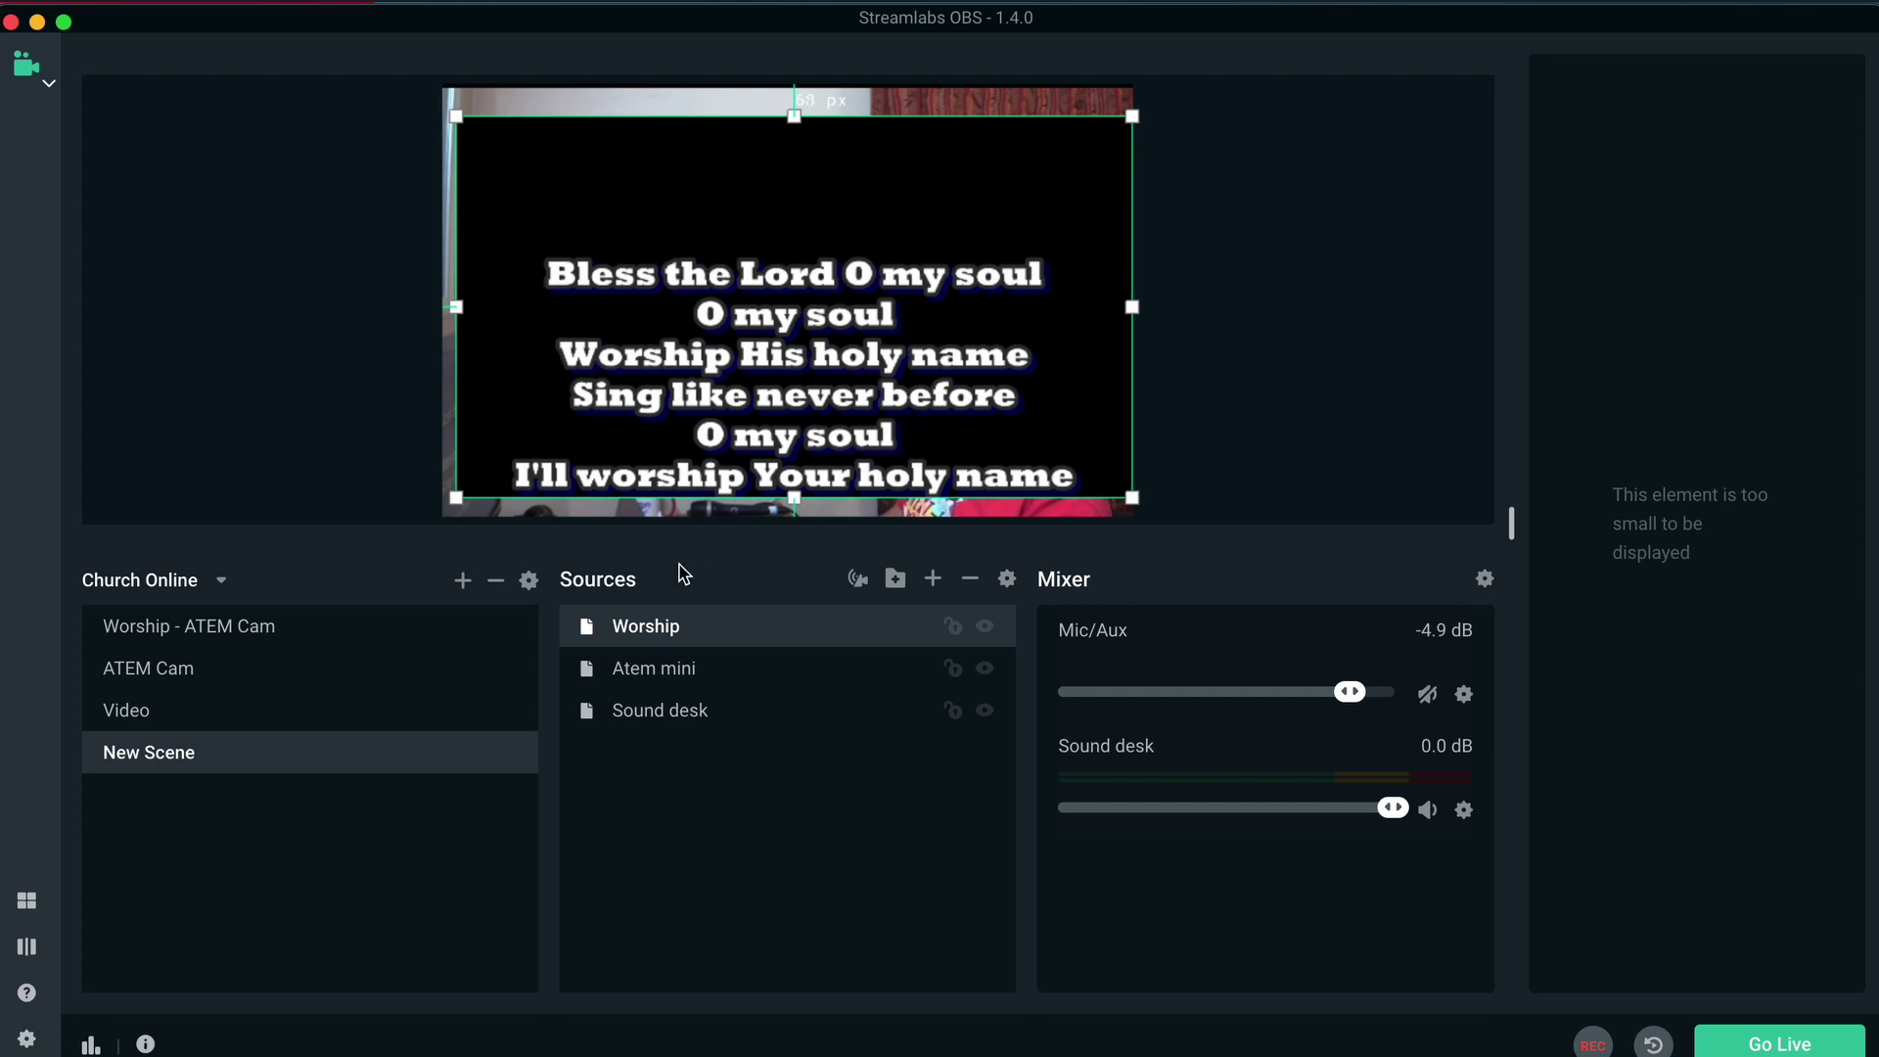
Step: Open the Worship source's filters and add a Color Key filter
{"action": "right_click", "coordinate": [753, 632]}
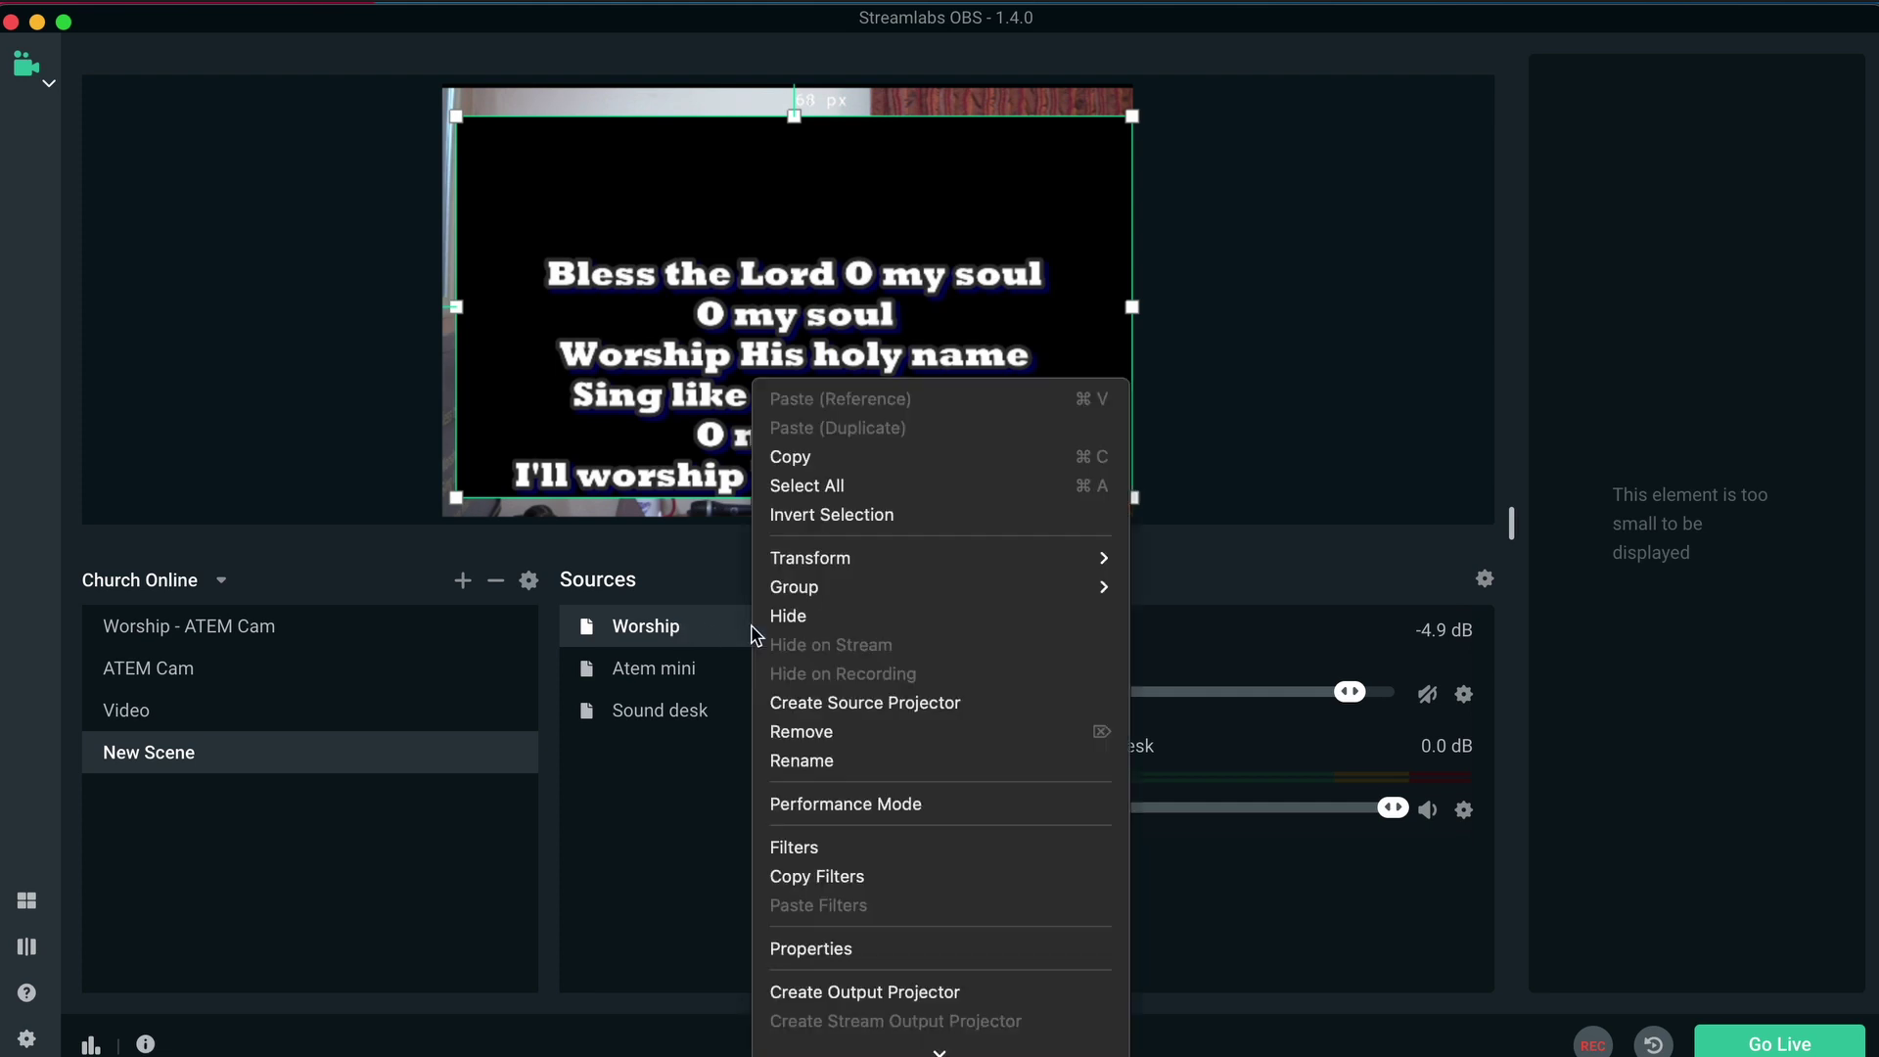
{"action": "left_click", "coordinate": [820, 847]}
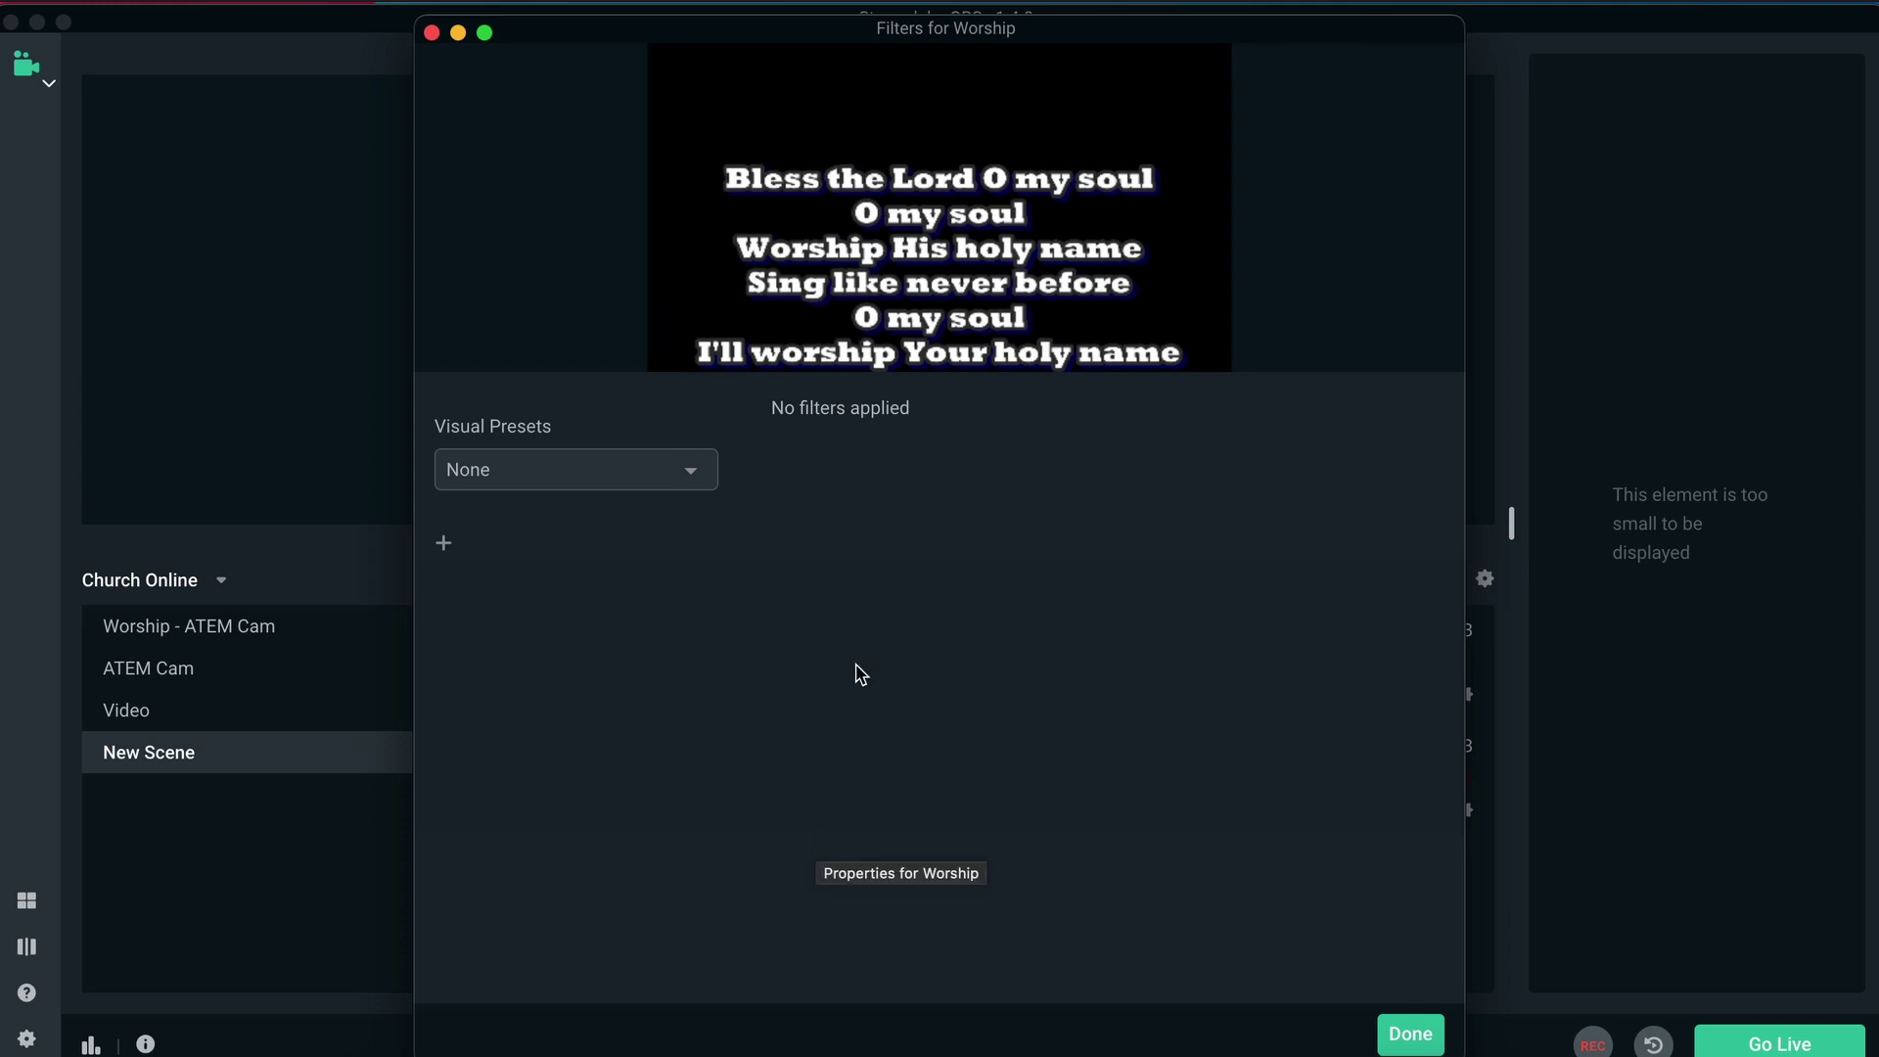
{"action": "left_click", "coordinate": [444, 546]}
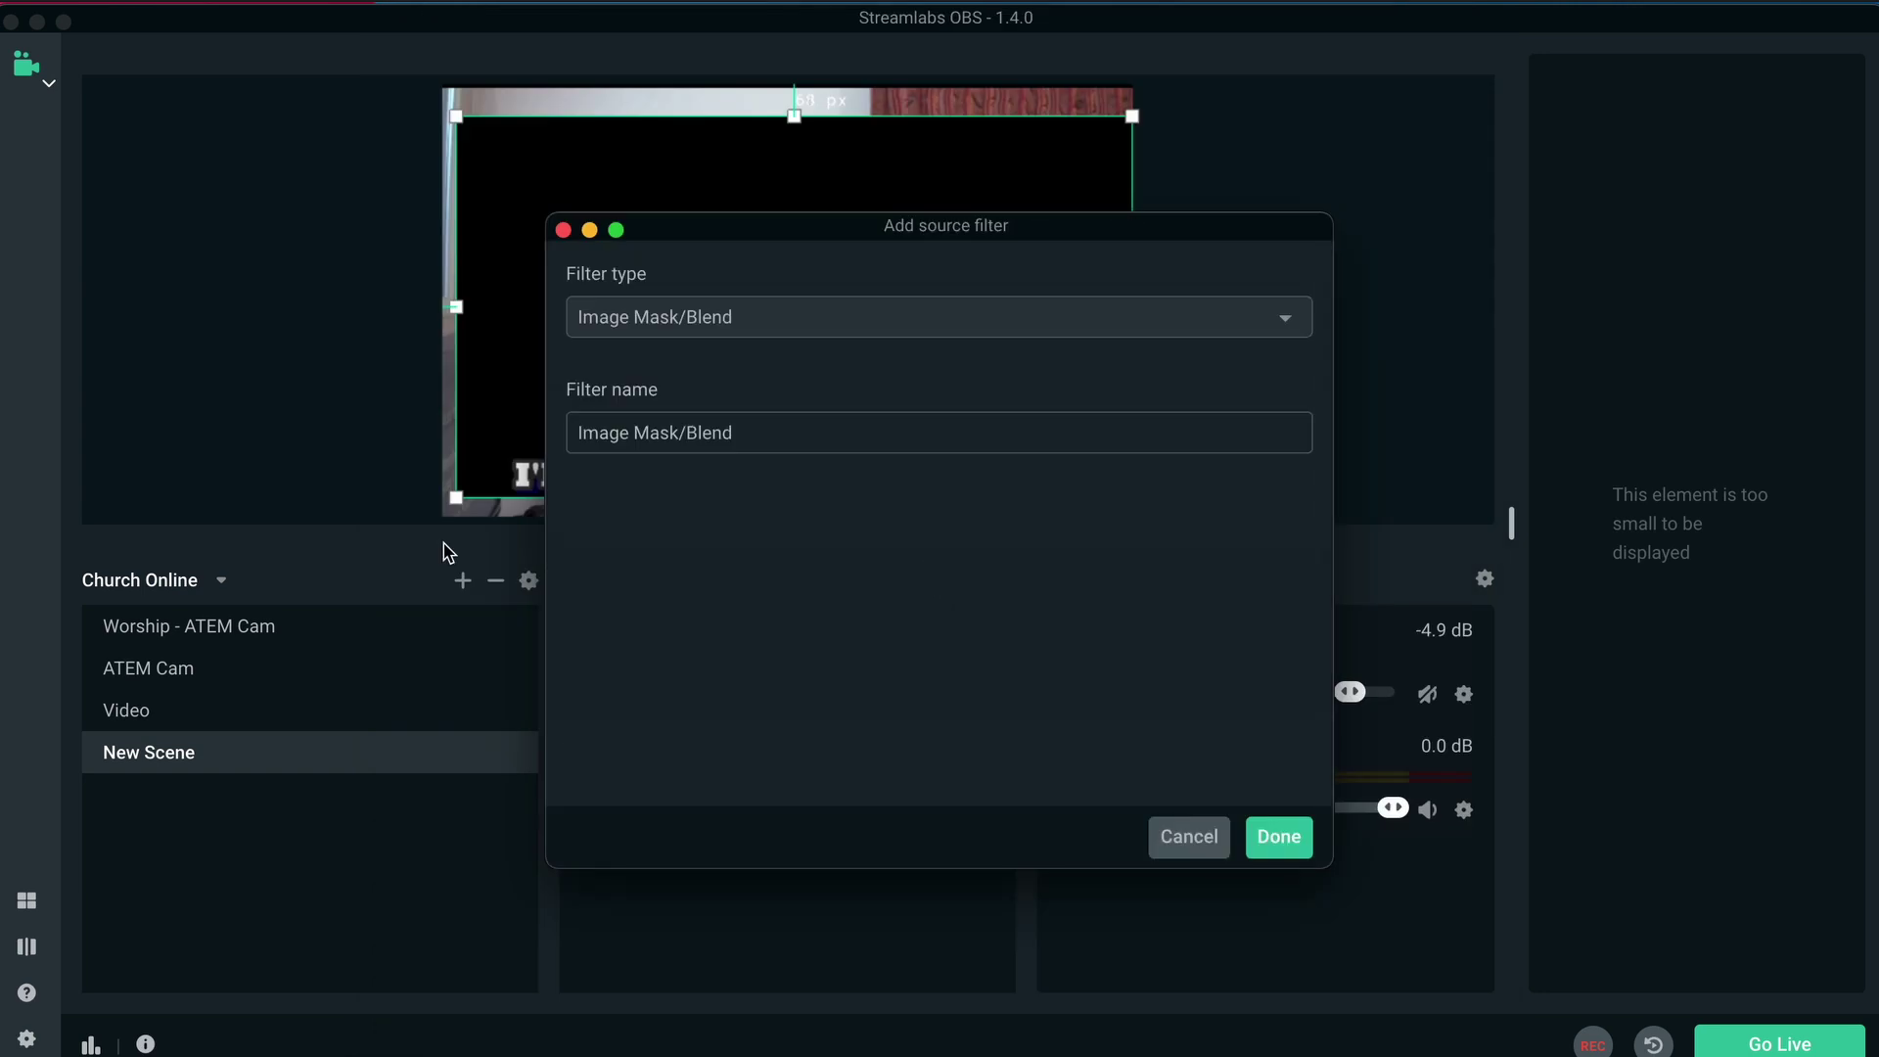
{"action": "left_click", "coordinate": [1286, 330]}
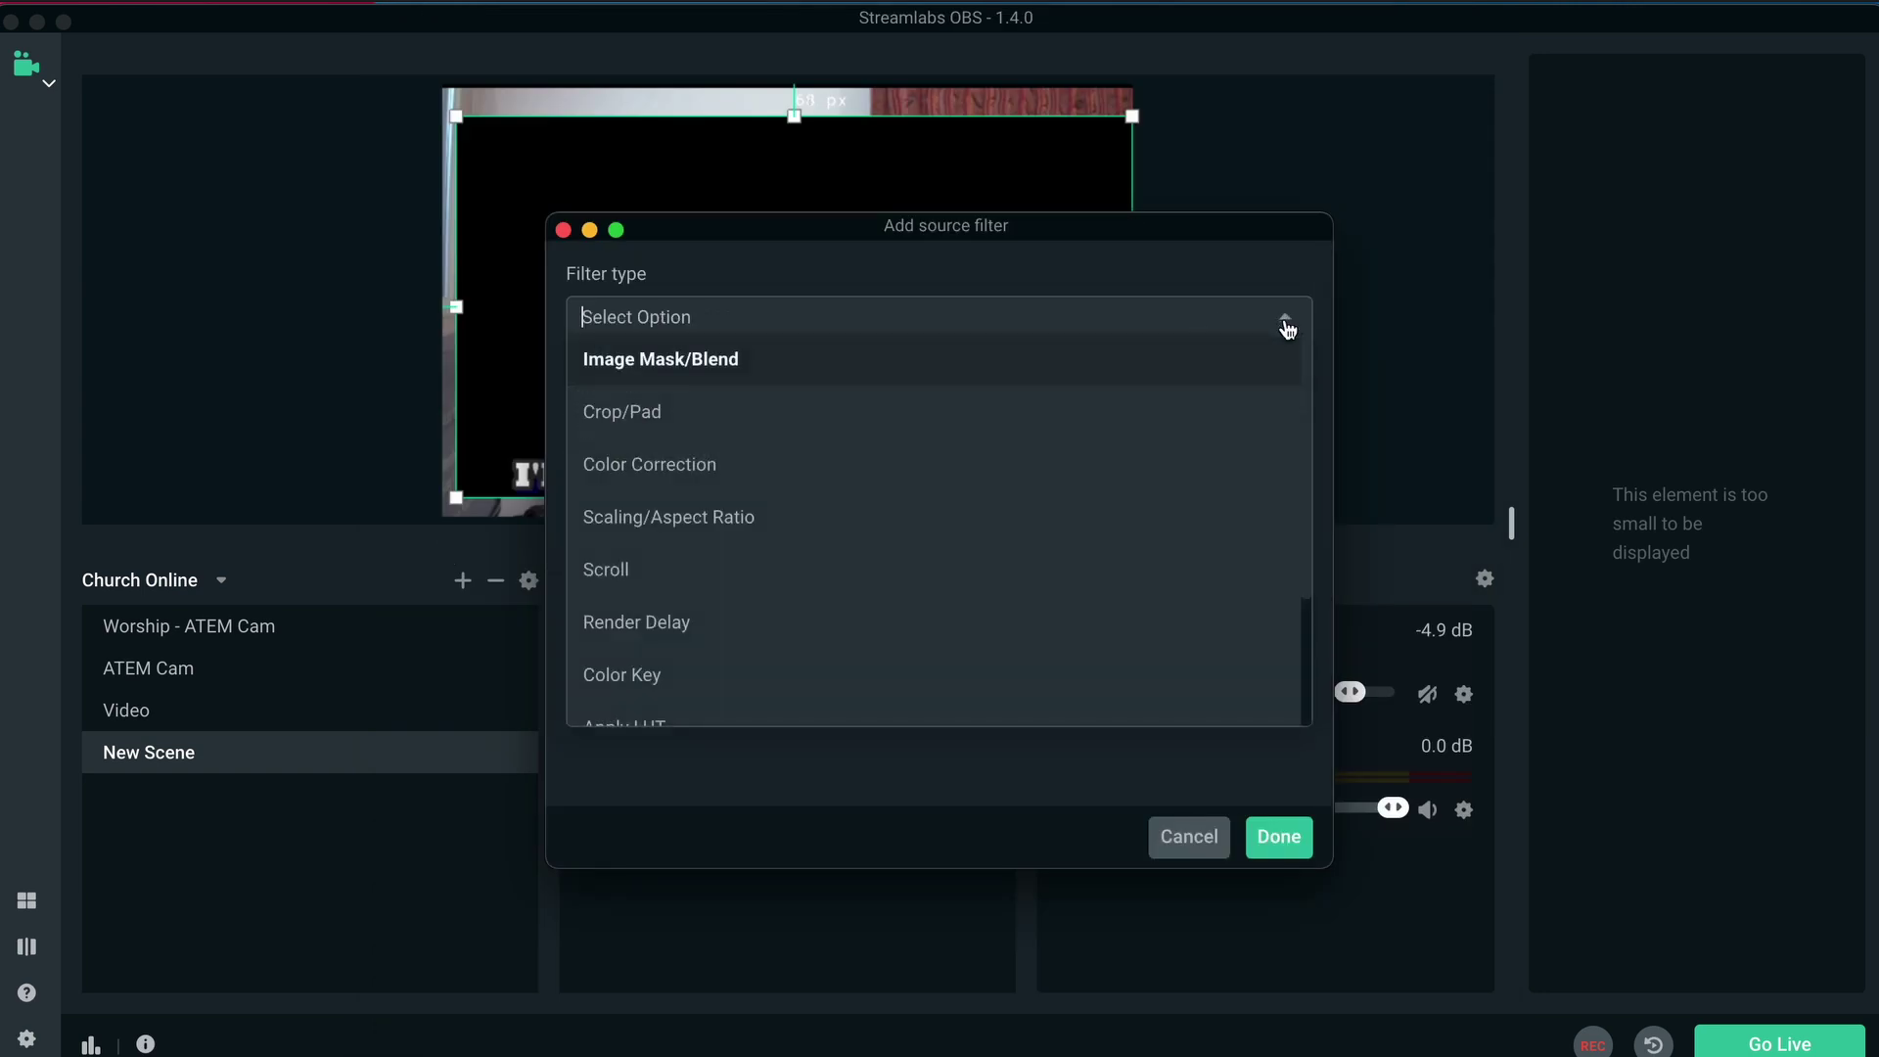
{"action": "left_click", "coordinate": [917, 677]}
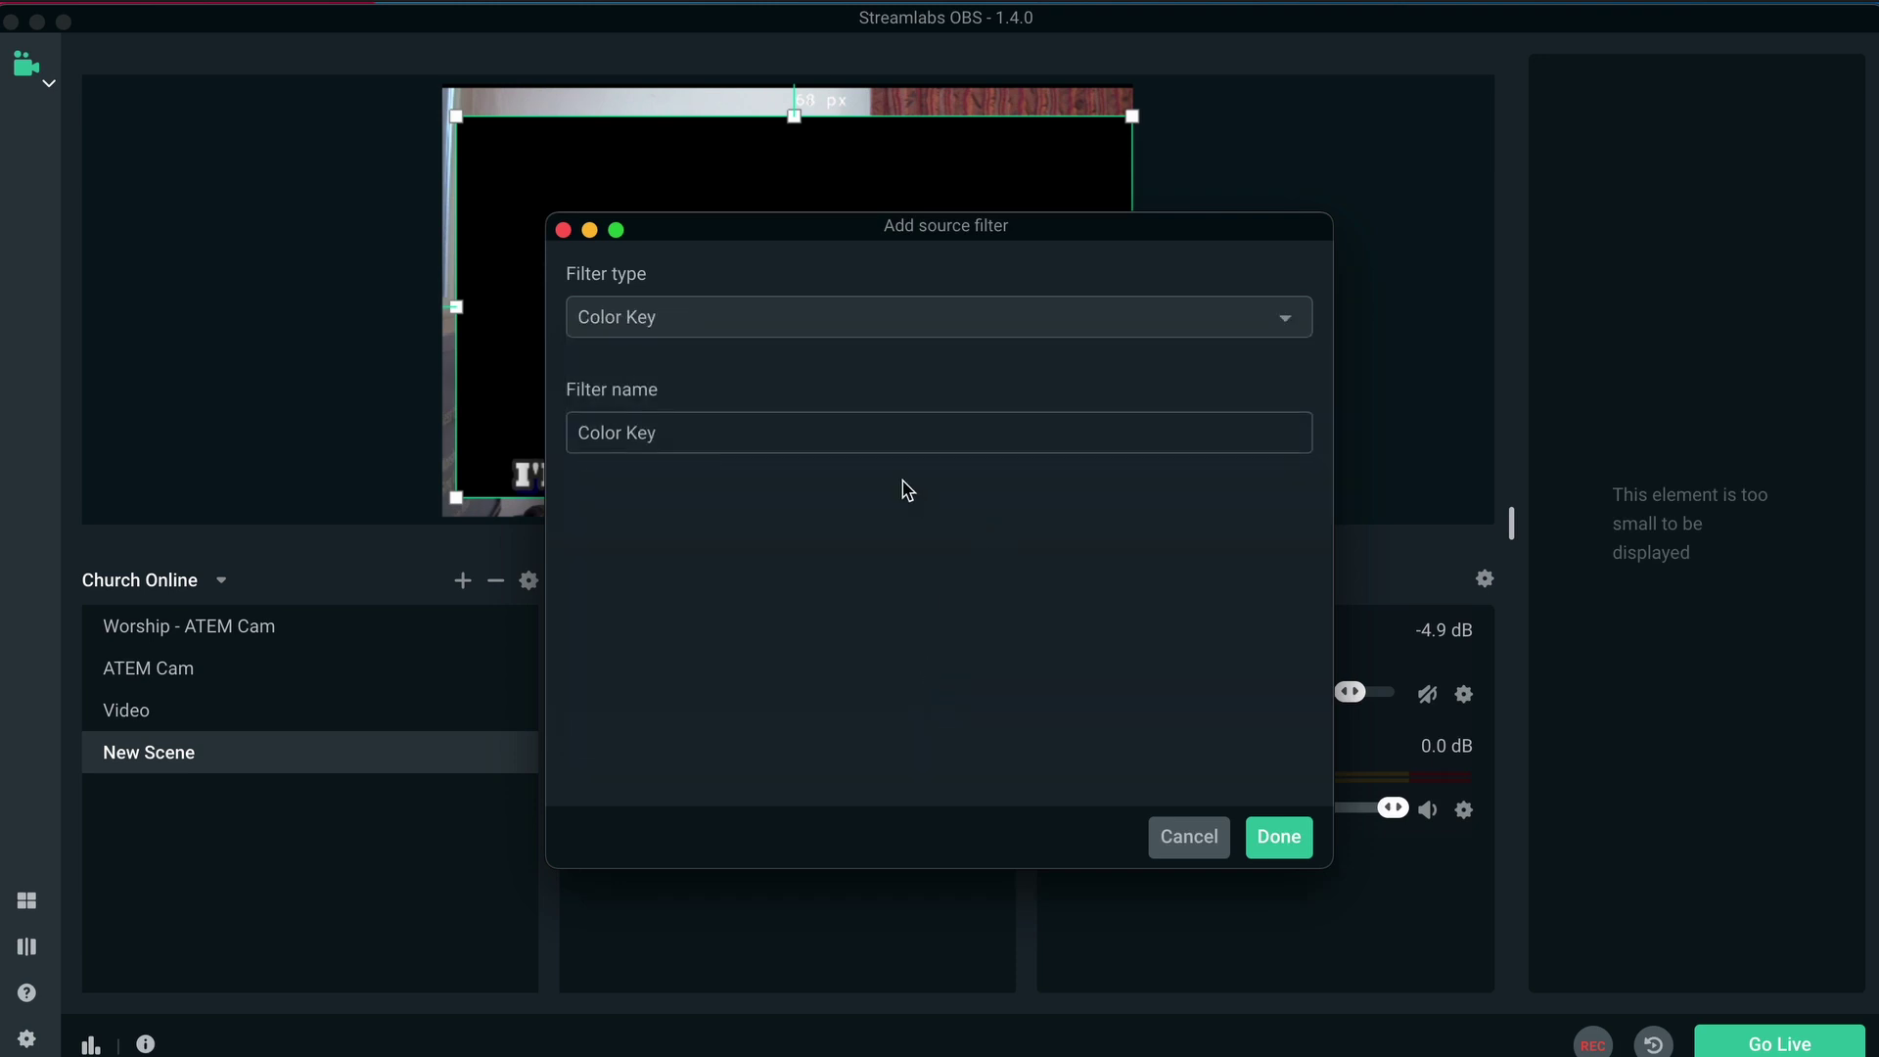
{"action": "left_click", "coordinate": [1280, 838]}
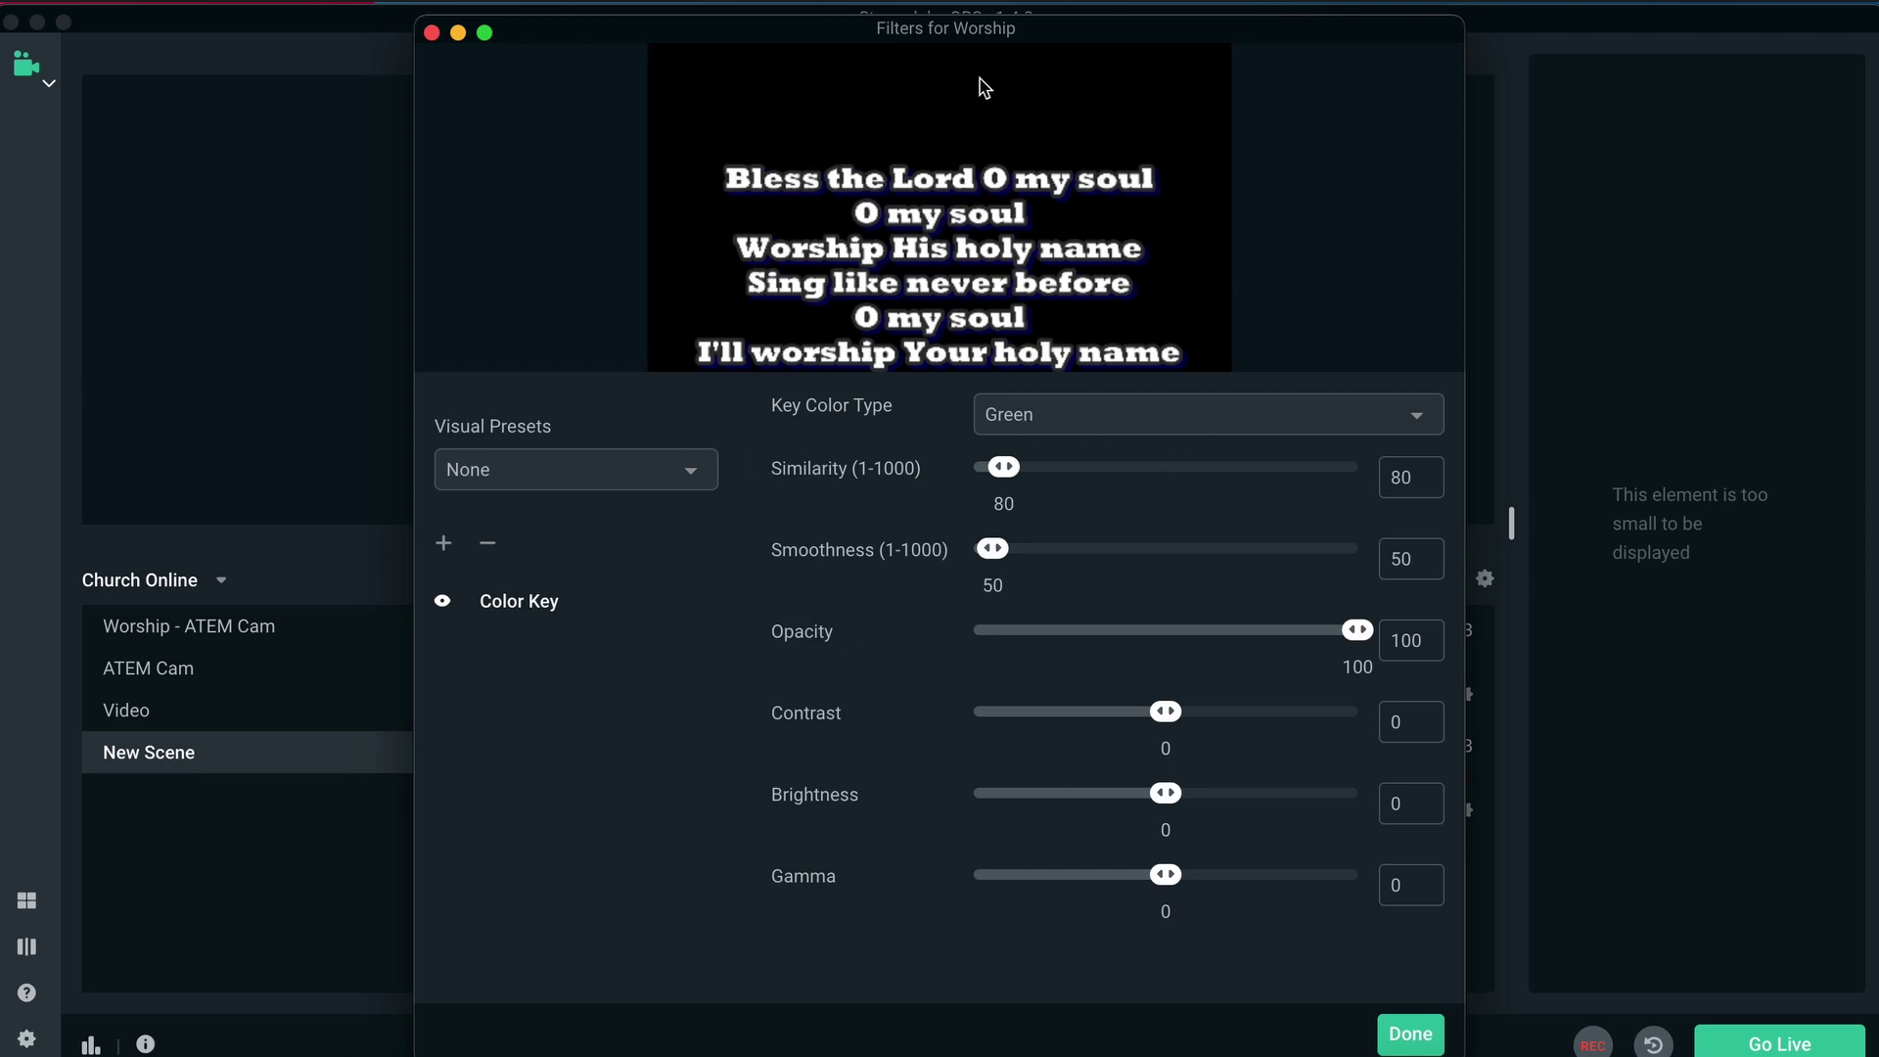
Step: Set the Worship color key to custom black with smoothness 74 and similarity 95, then close the filter
{"action": "left_click", "coordinate": [1415, 430]}
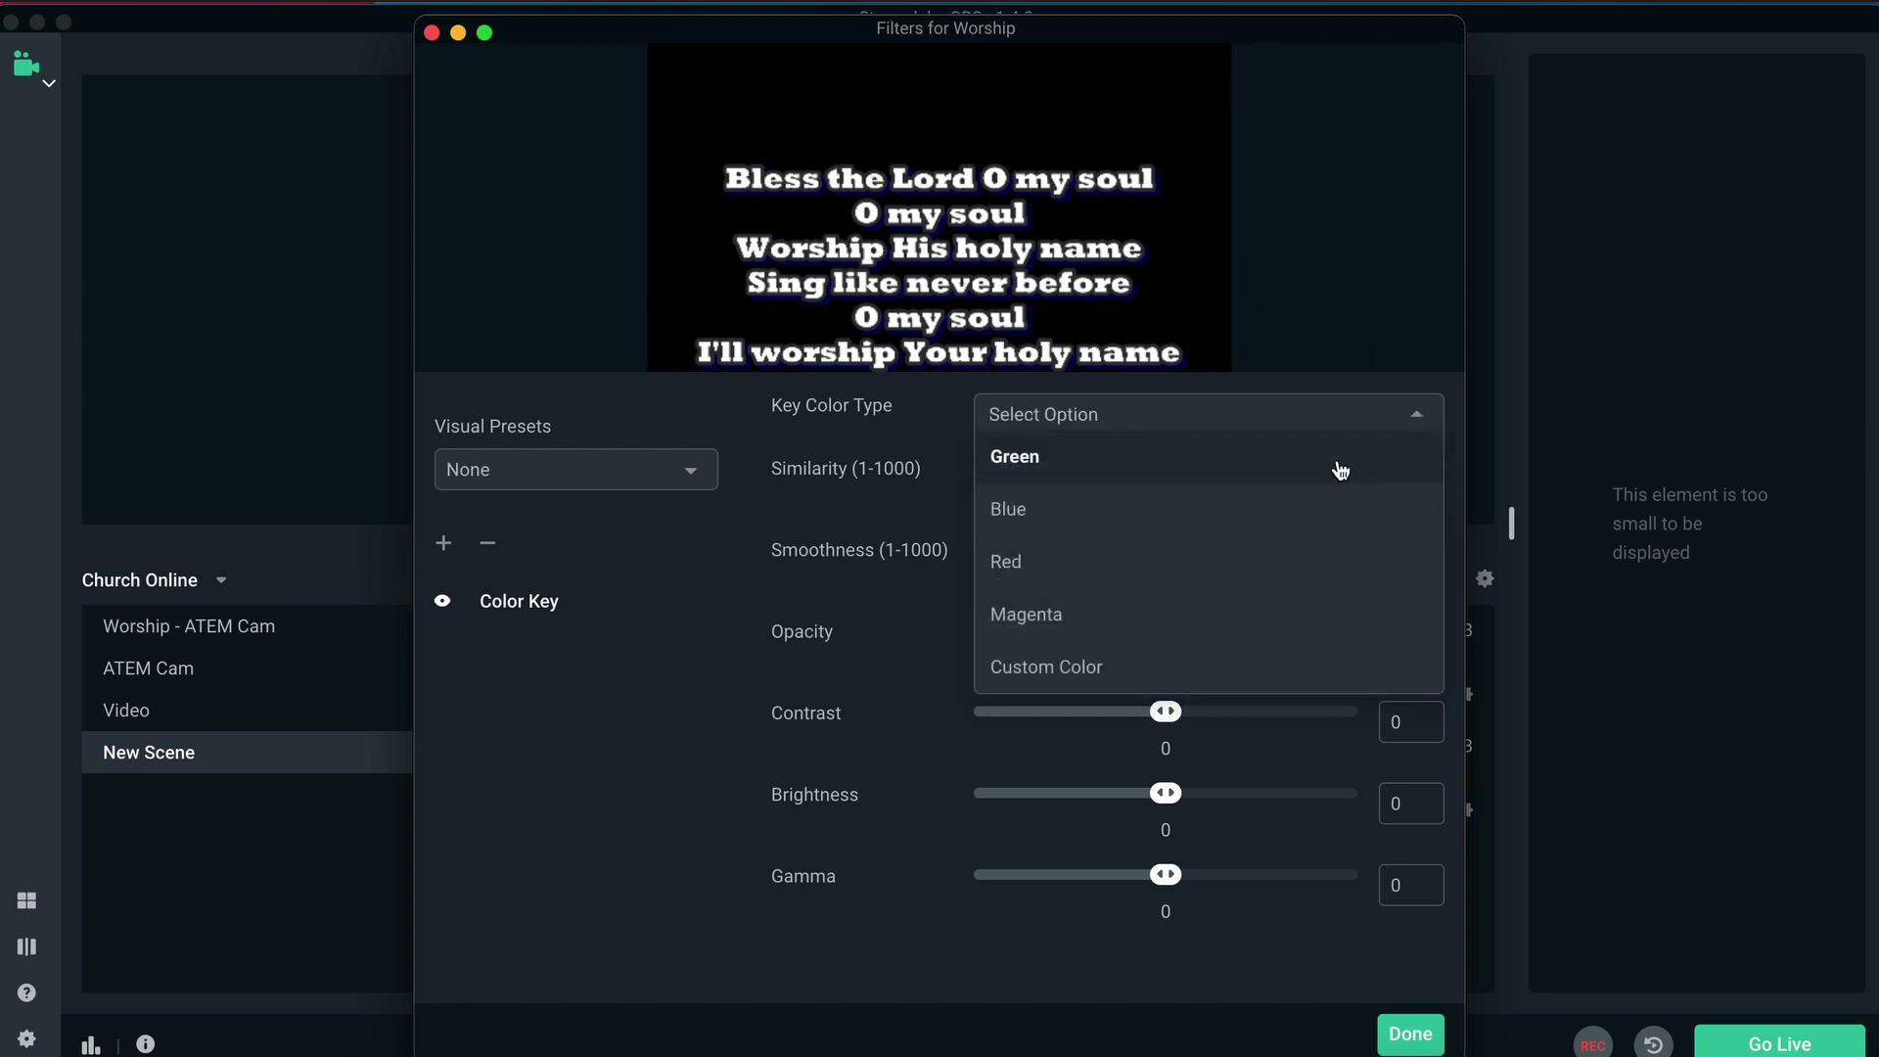
{"action": "left_click", "coordinate": [1055, 671]}
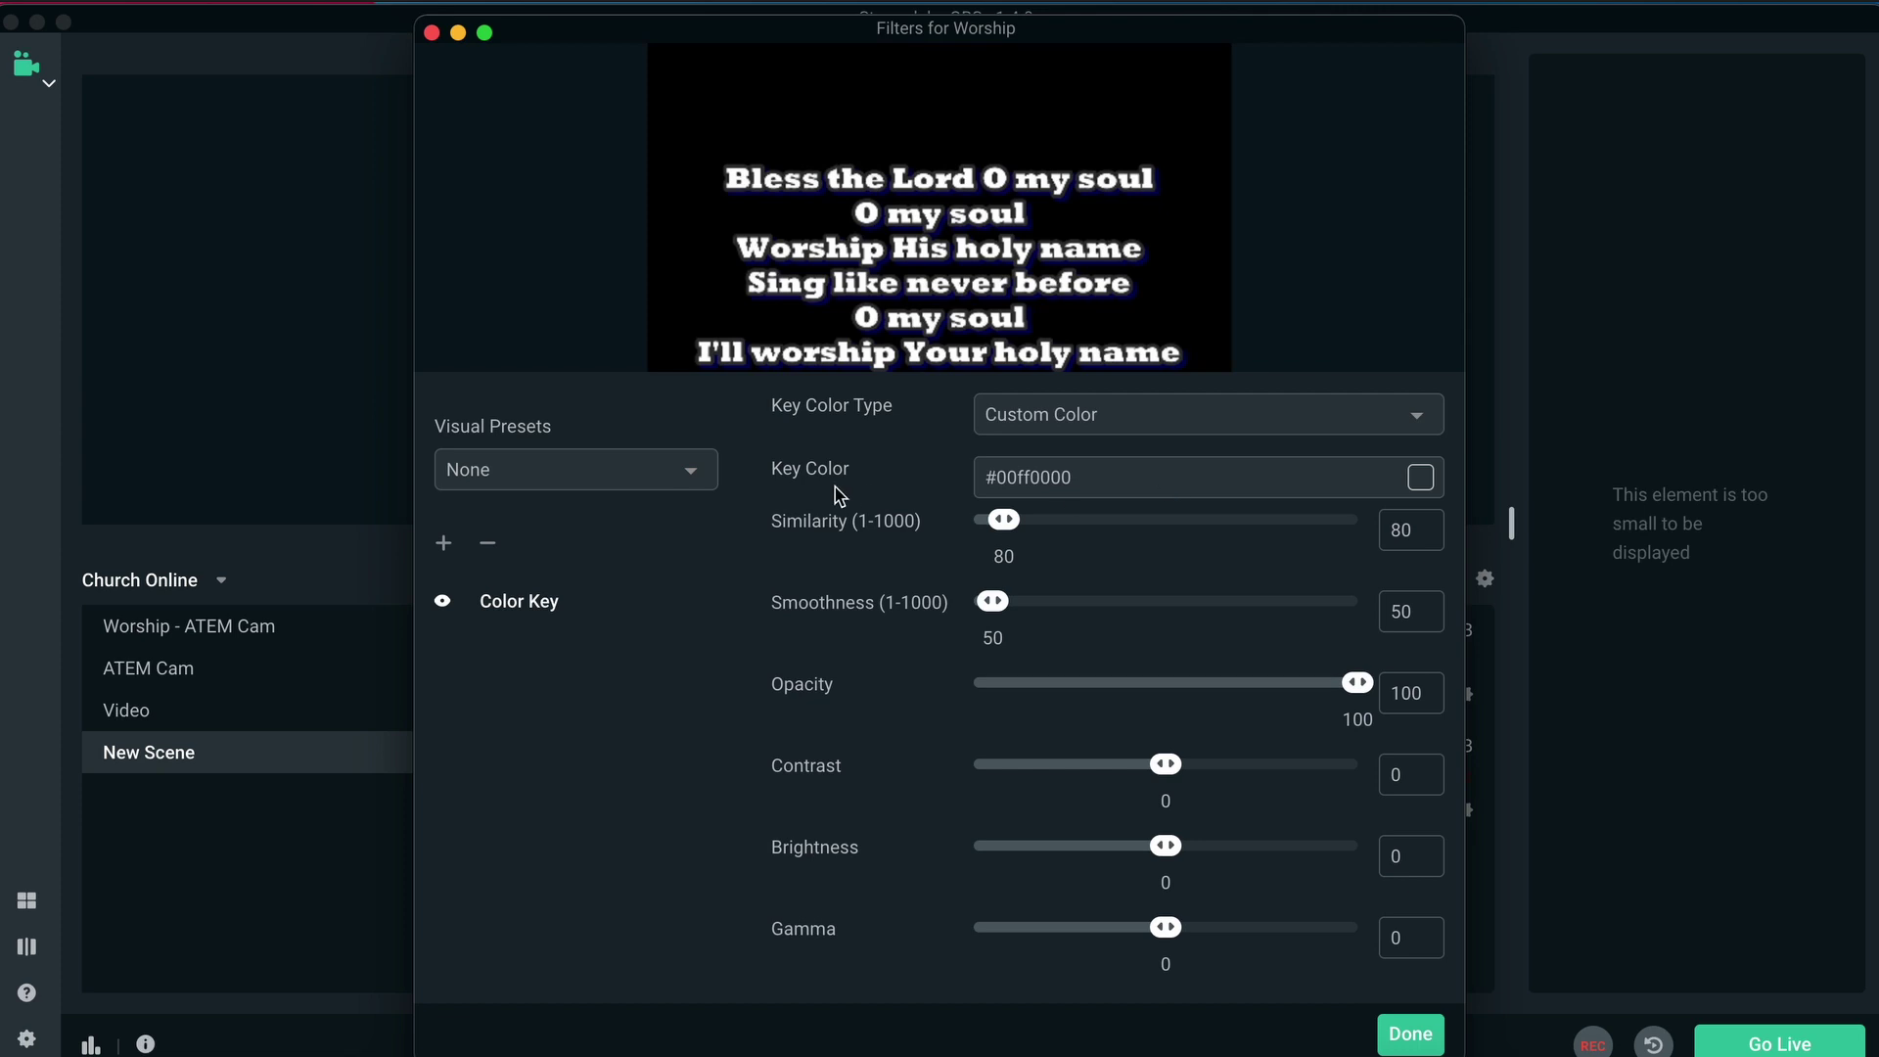
{"action": "left_click", "coordinate": [1371, 488]}
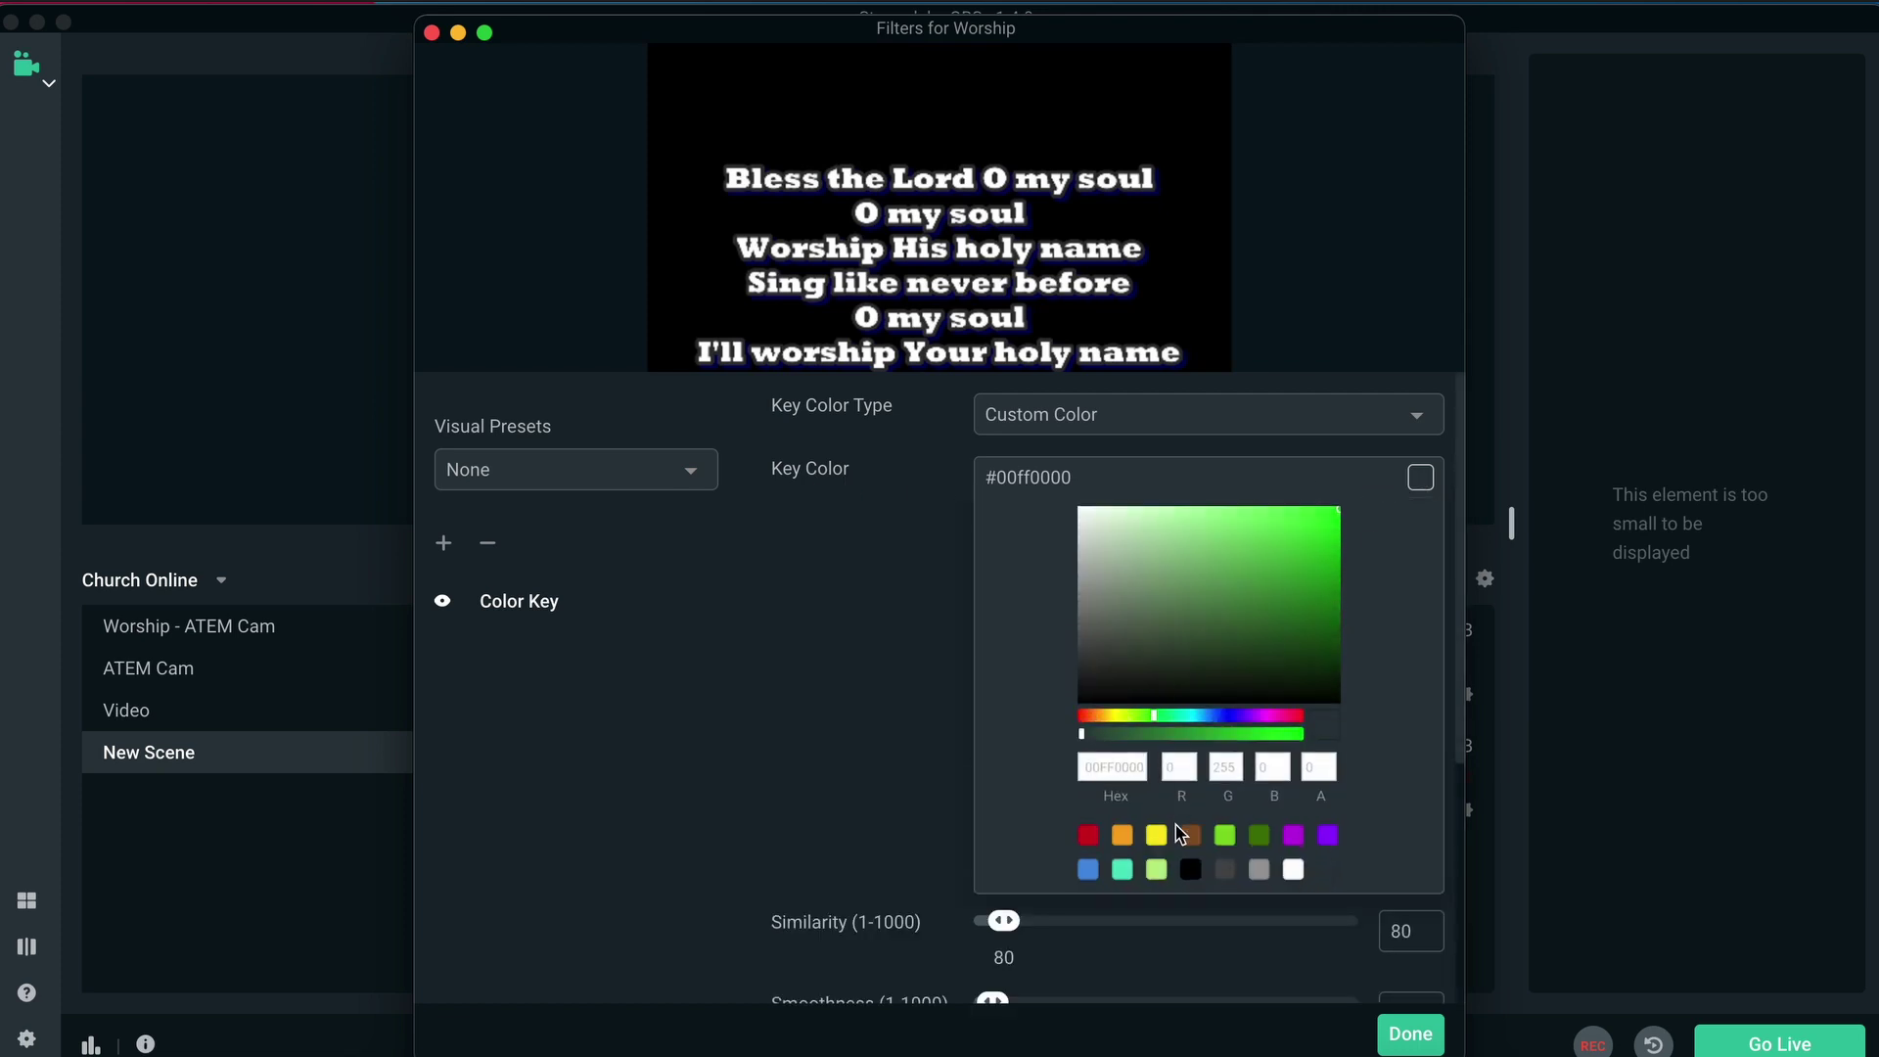
{"action": "left_click", "coordinate": [1193, 870]}
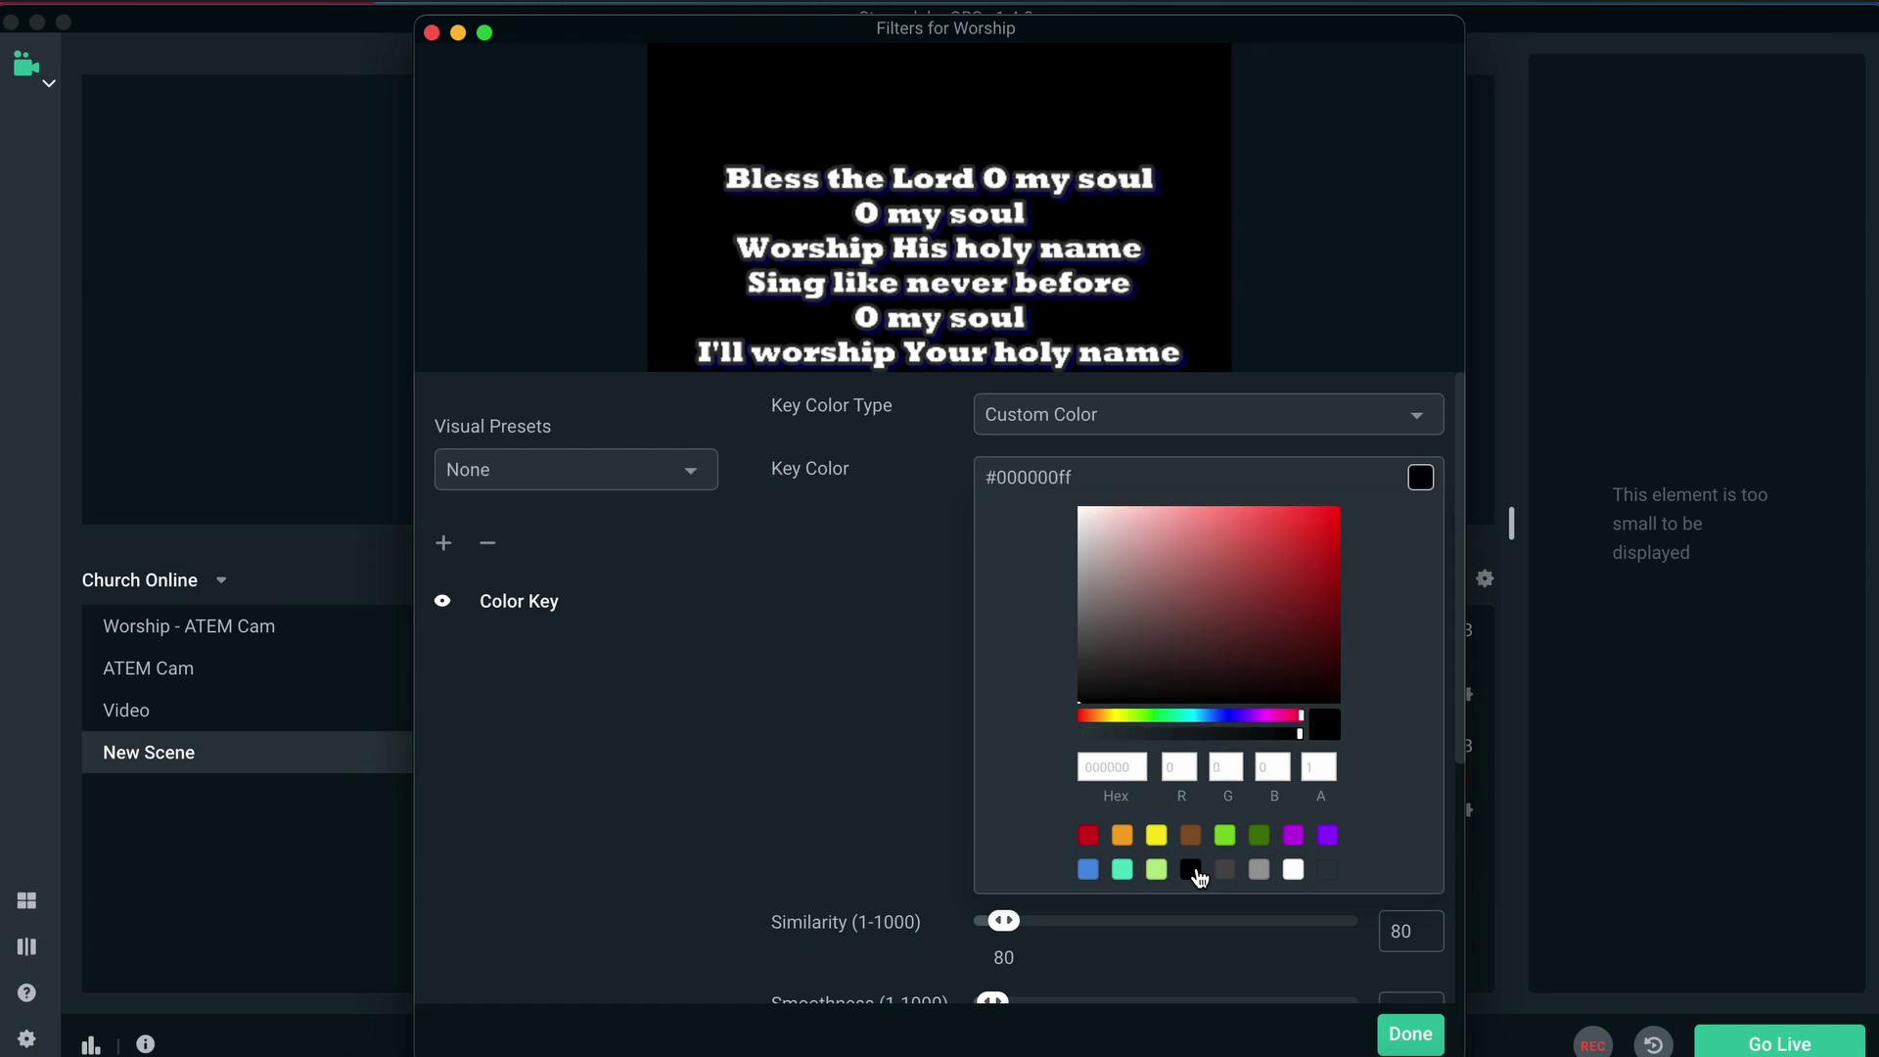
{"action": "scroll", "coordinate": [1383, 780], "scroll_direction": "down", "scroll_amount": 5}
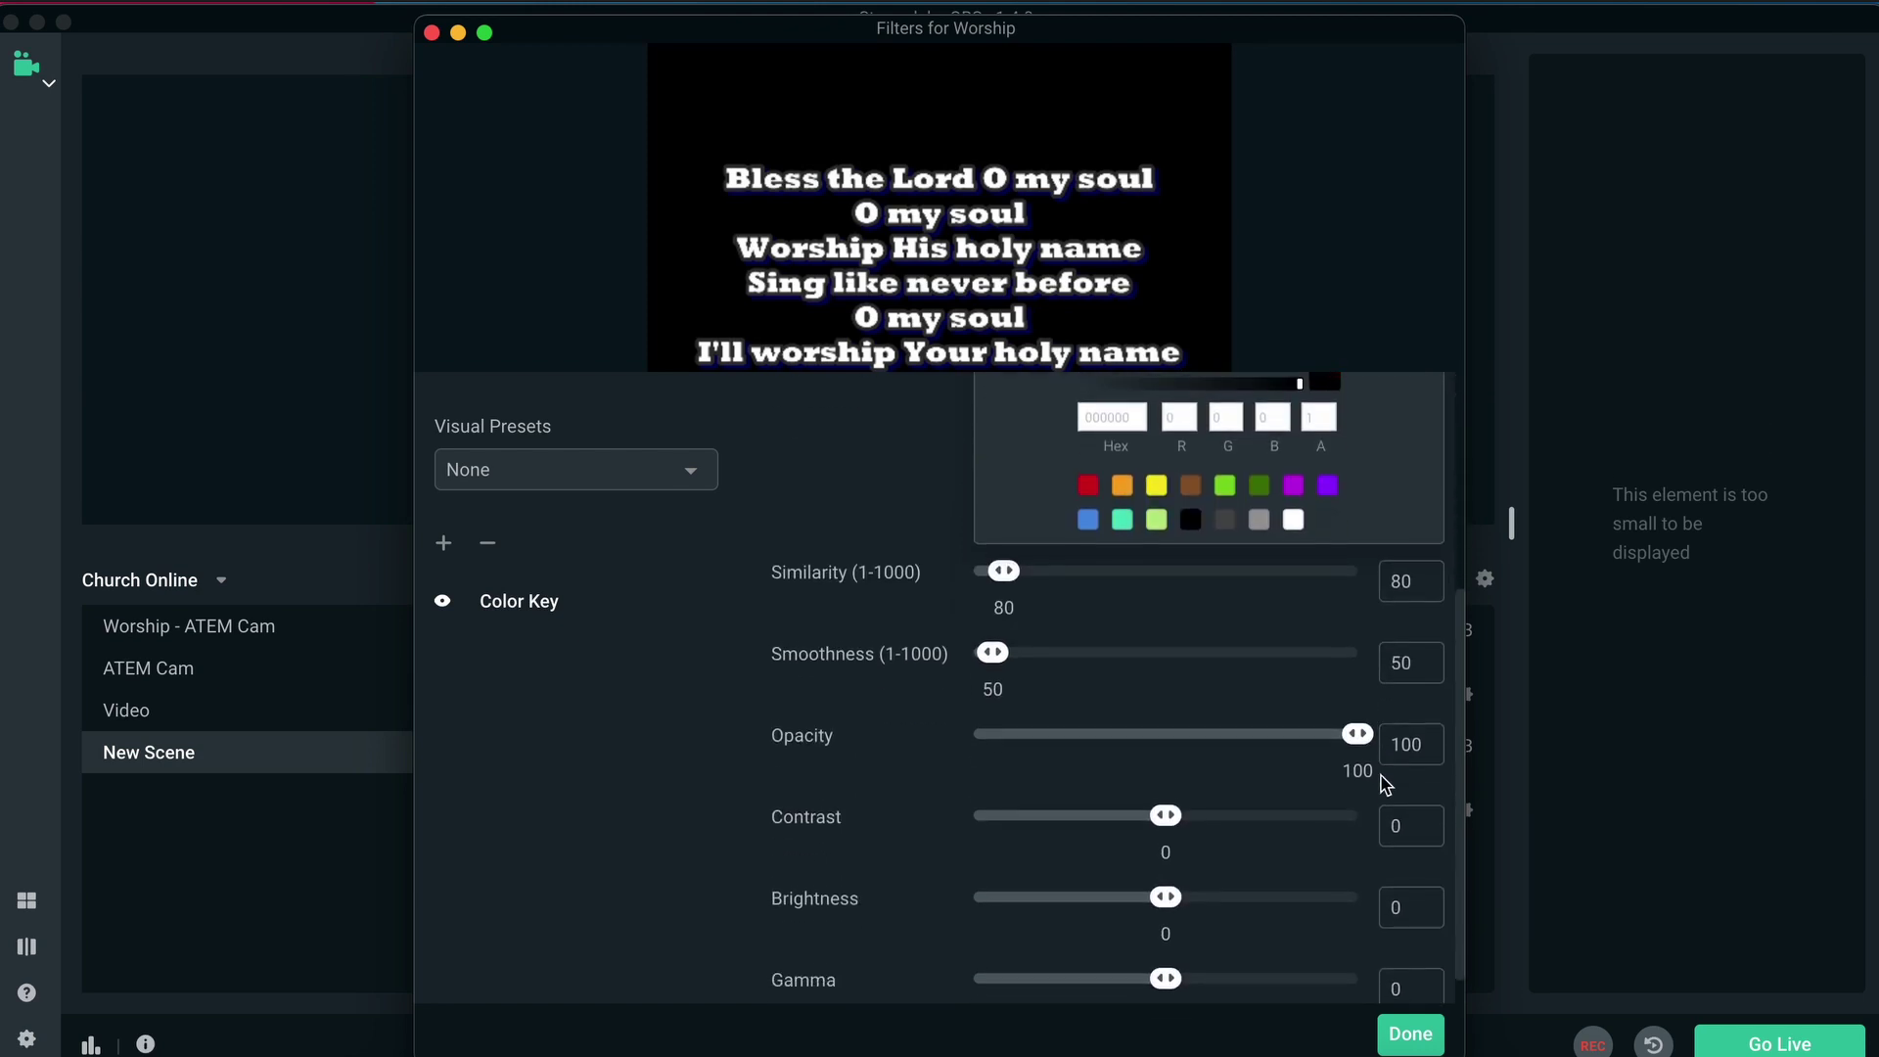
{"action": "left_click_drag", "start_coordinate": [997, 658], "coordinate": [1005, 659]}
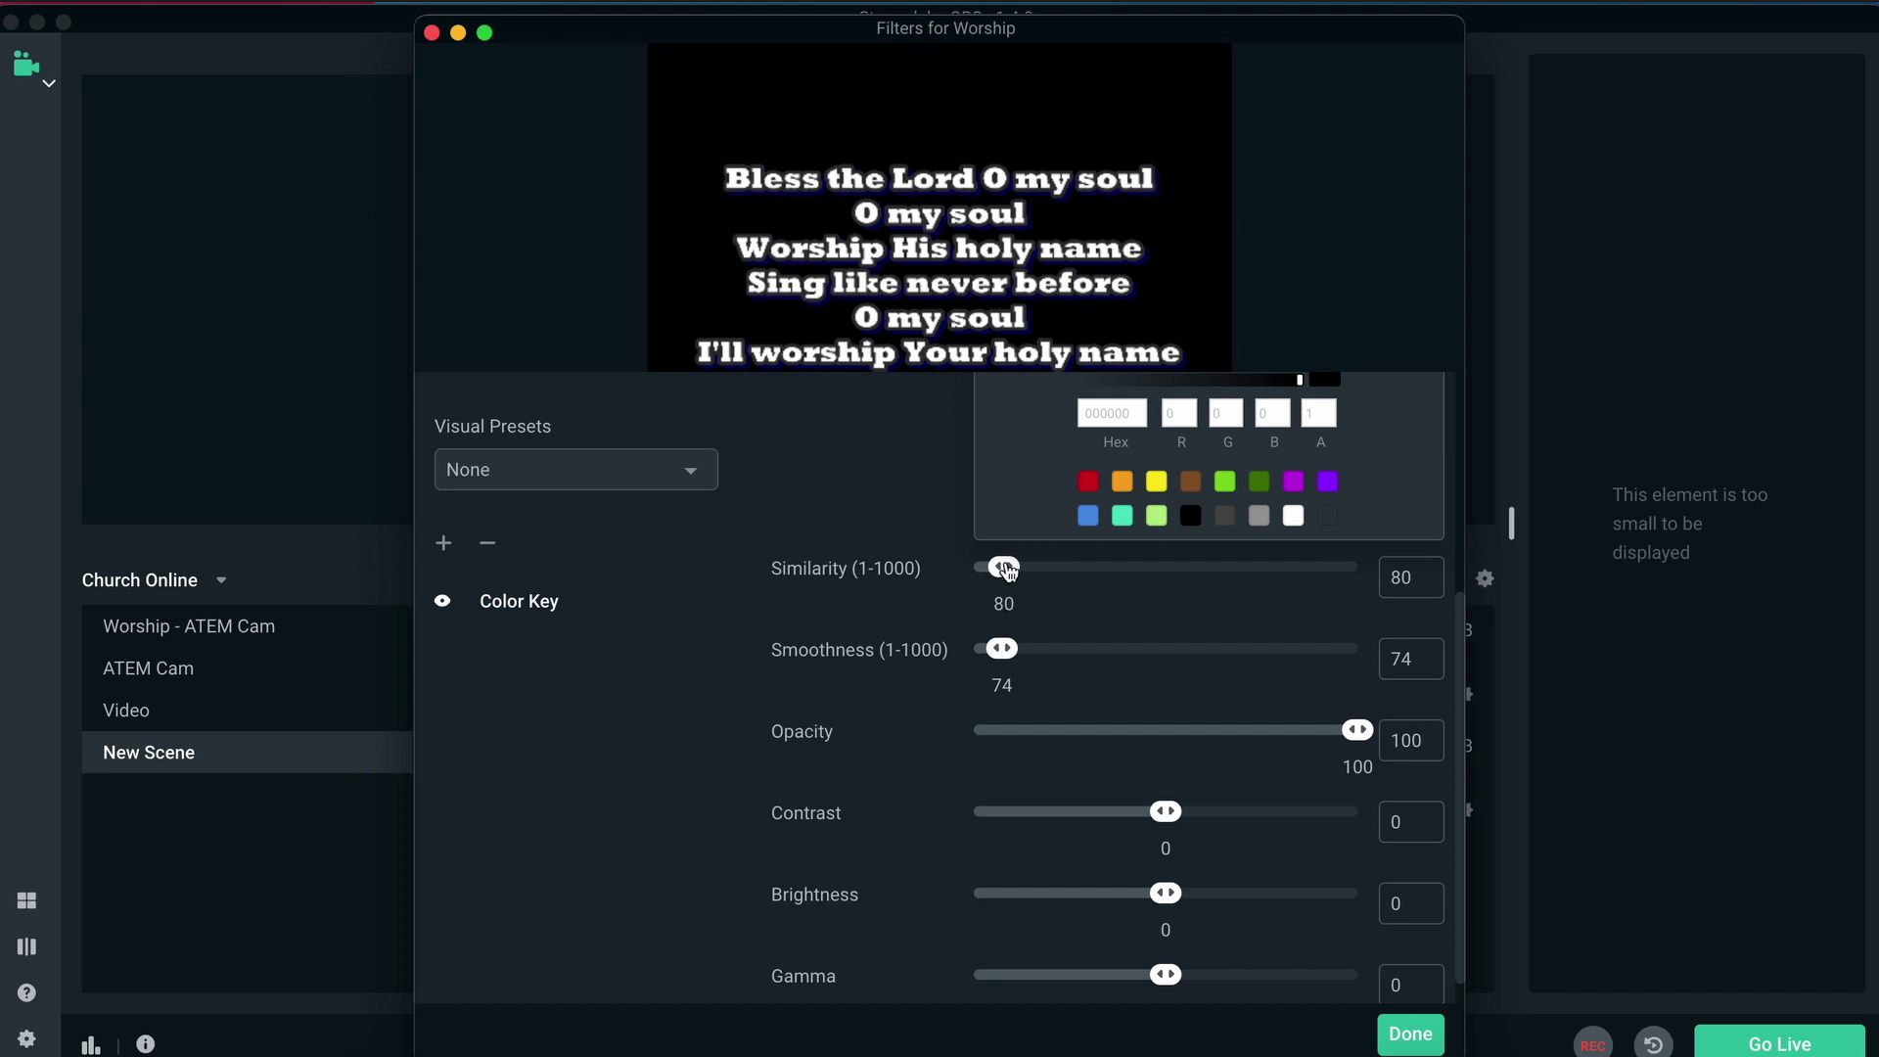
{"action": "left_click_drag", "start_coordinate": [1004, 566], "coordinate": [1013, 569]}
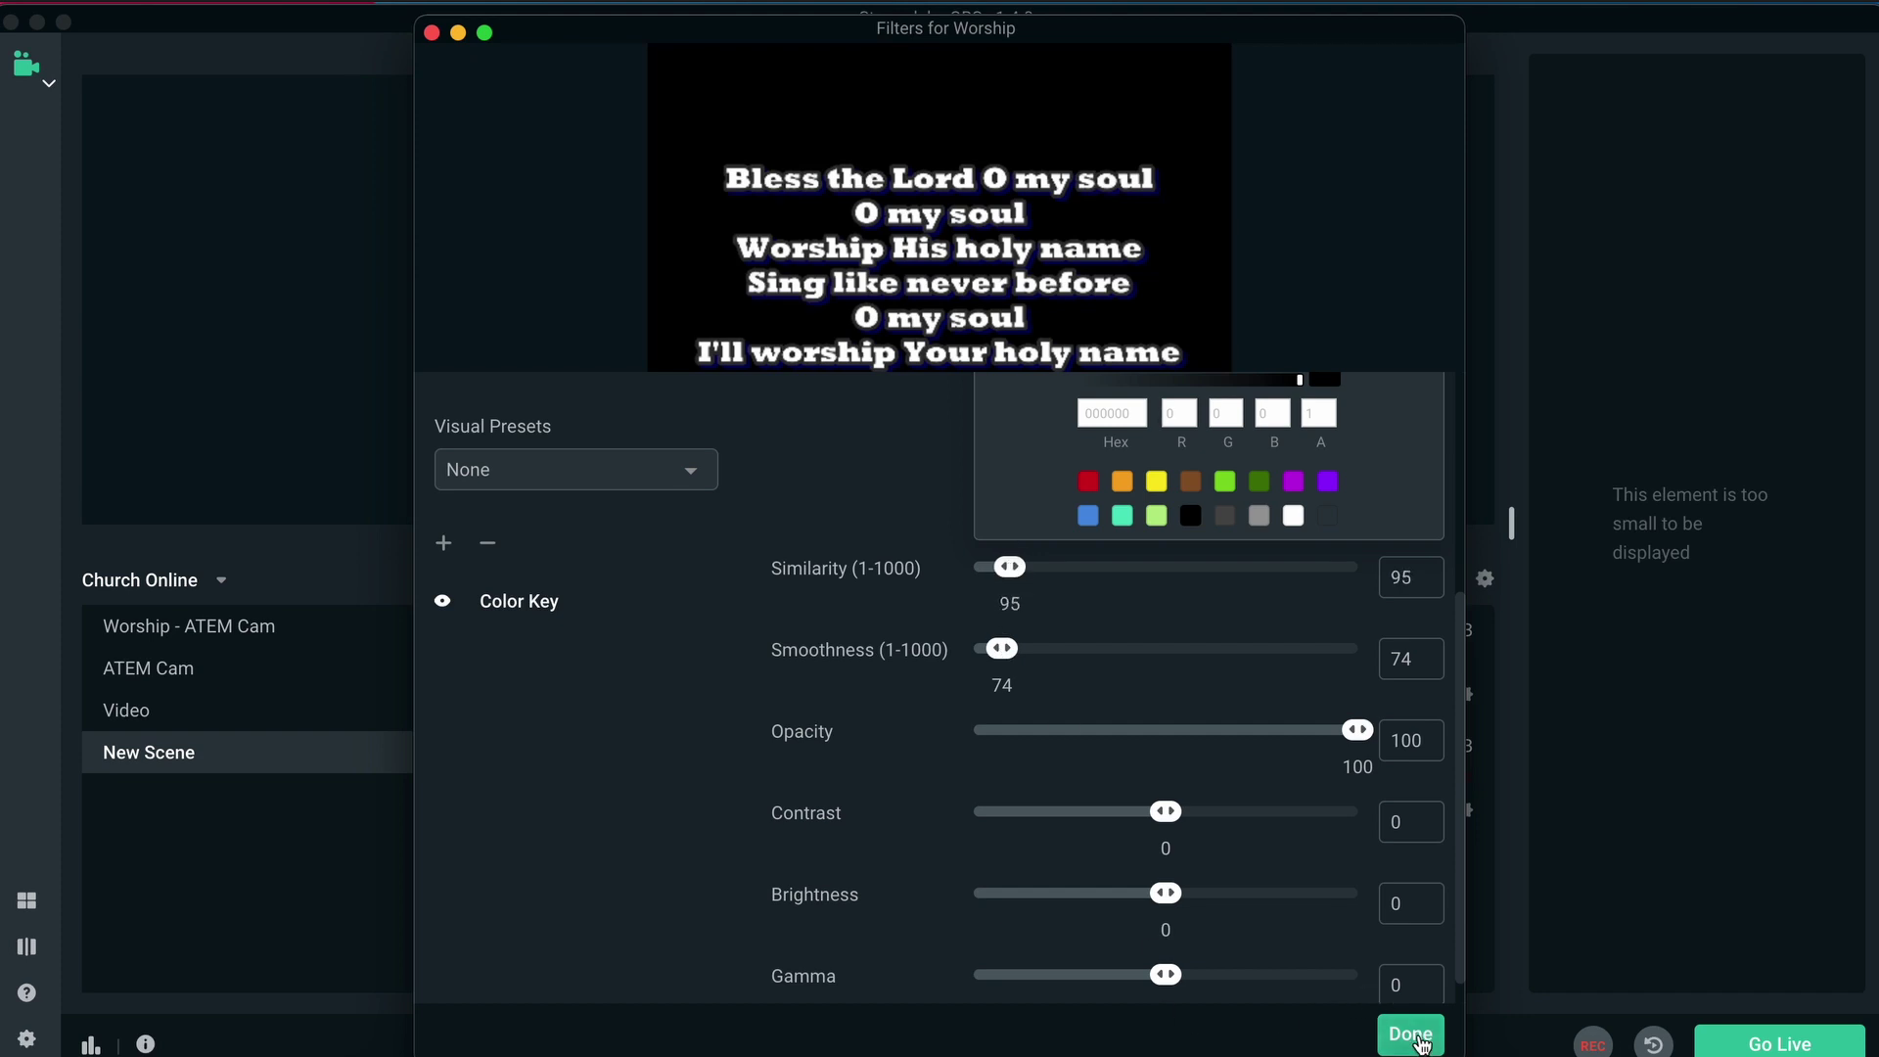
{"action": "left_click", "coordinate": [1410, 1033]}
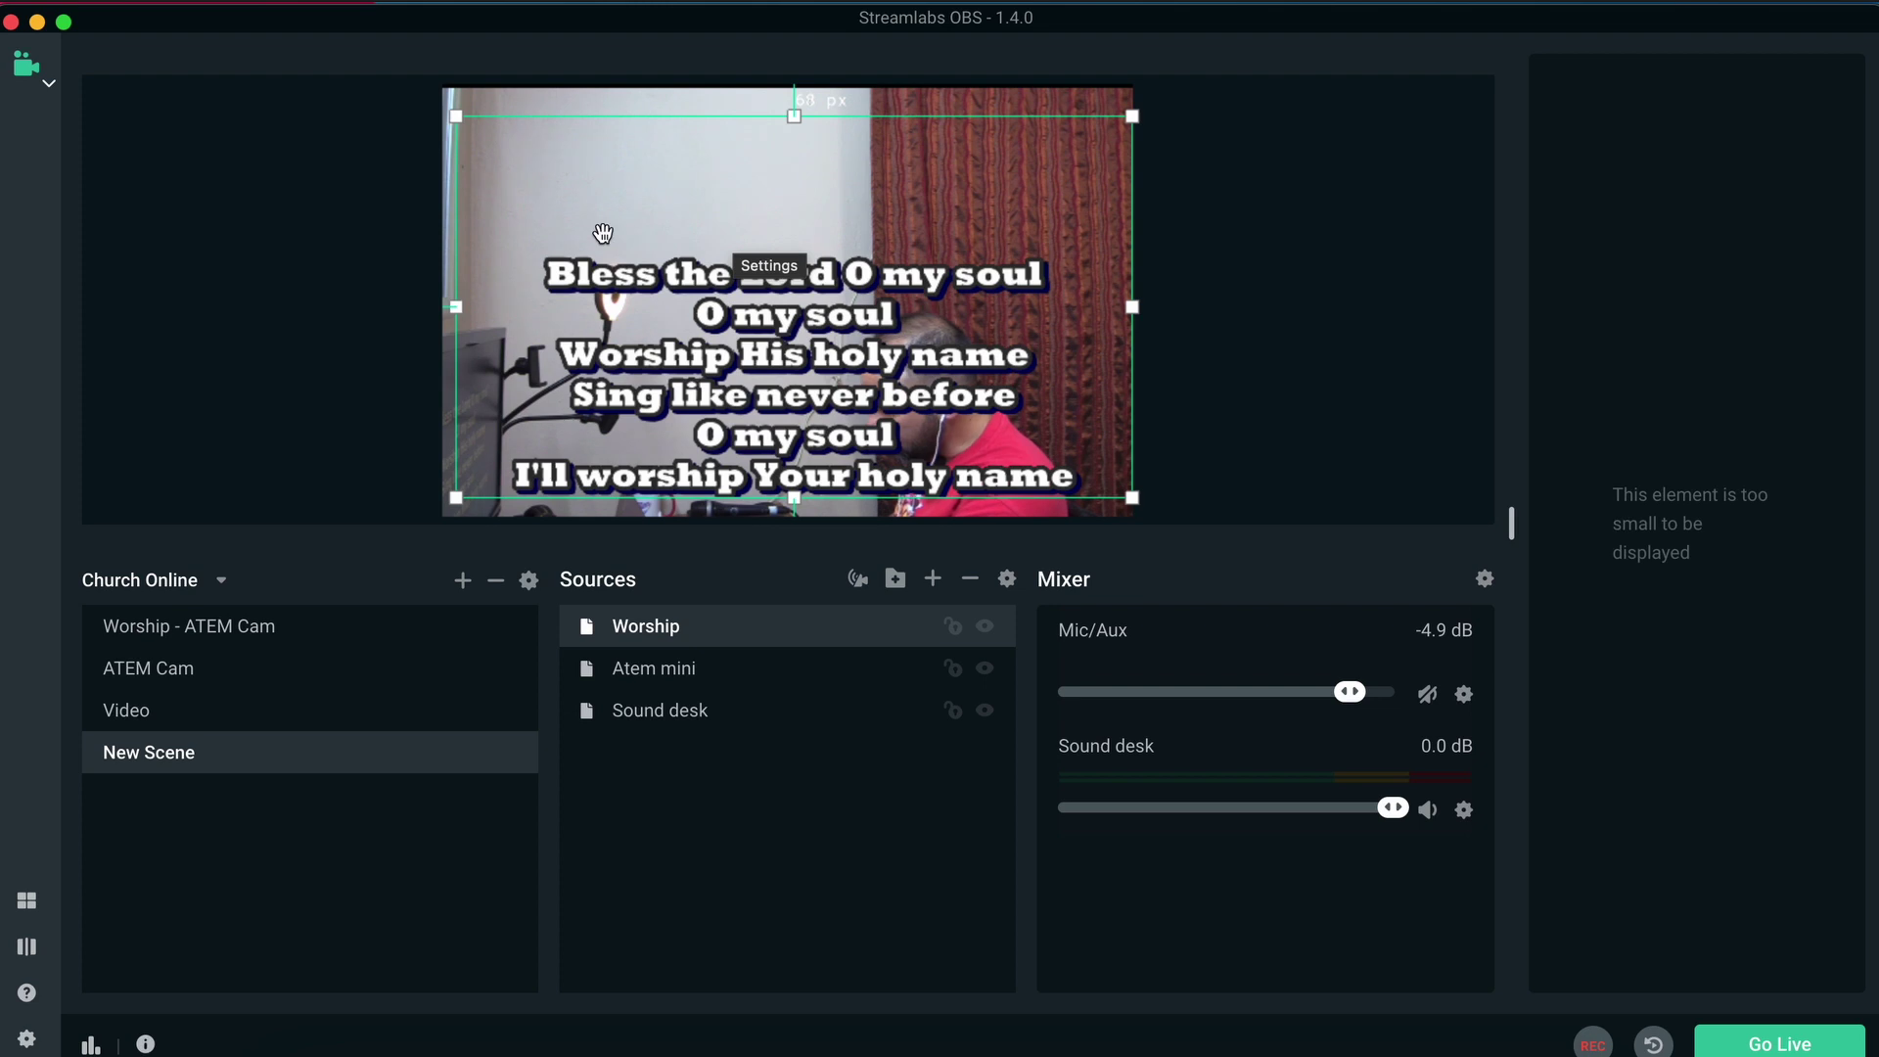
Step: Resize and move the Worship lyrics box to cover the camera frame, overhanging its right and bottom edges
{"action": "left_click_drag", "start_coordinate": [466, 118], "coordinate": [525, 154]}
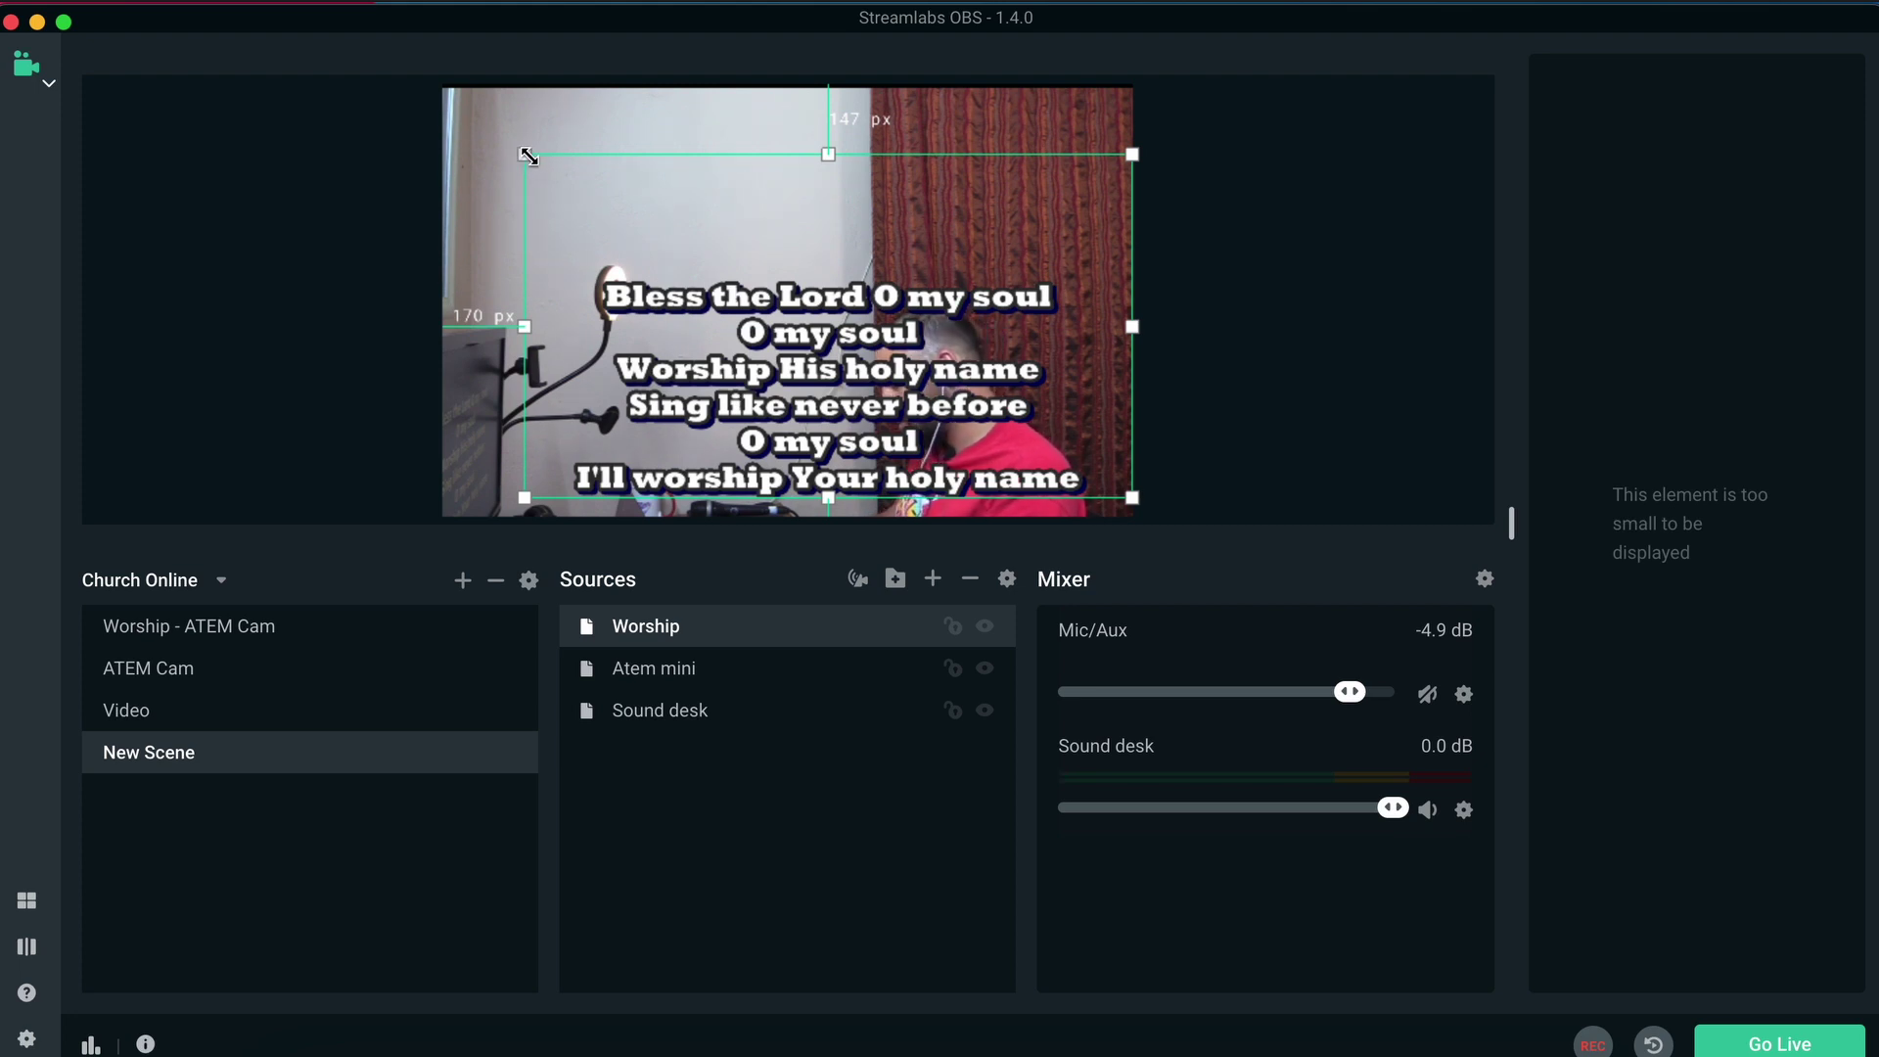
{"action": "left_click_drag", "start_coordinate": [528, 156], "coordinate": [628, 235]}
{"action": "left_click_drag", "start_coordinate": [892, 438], "coordinate": [814, 445]}
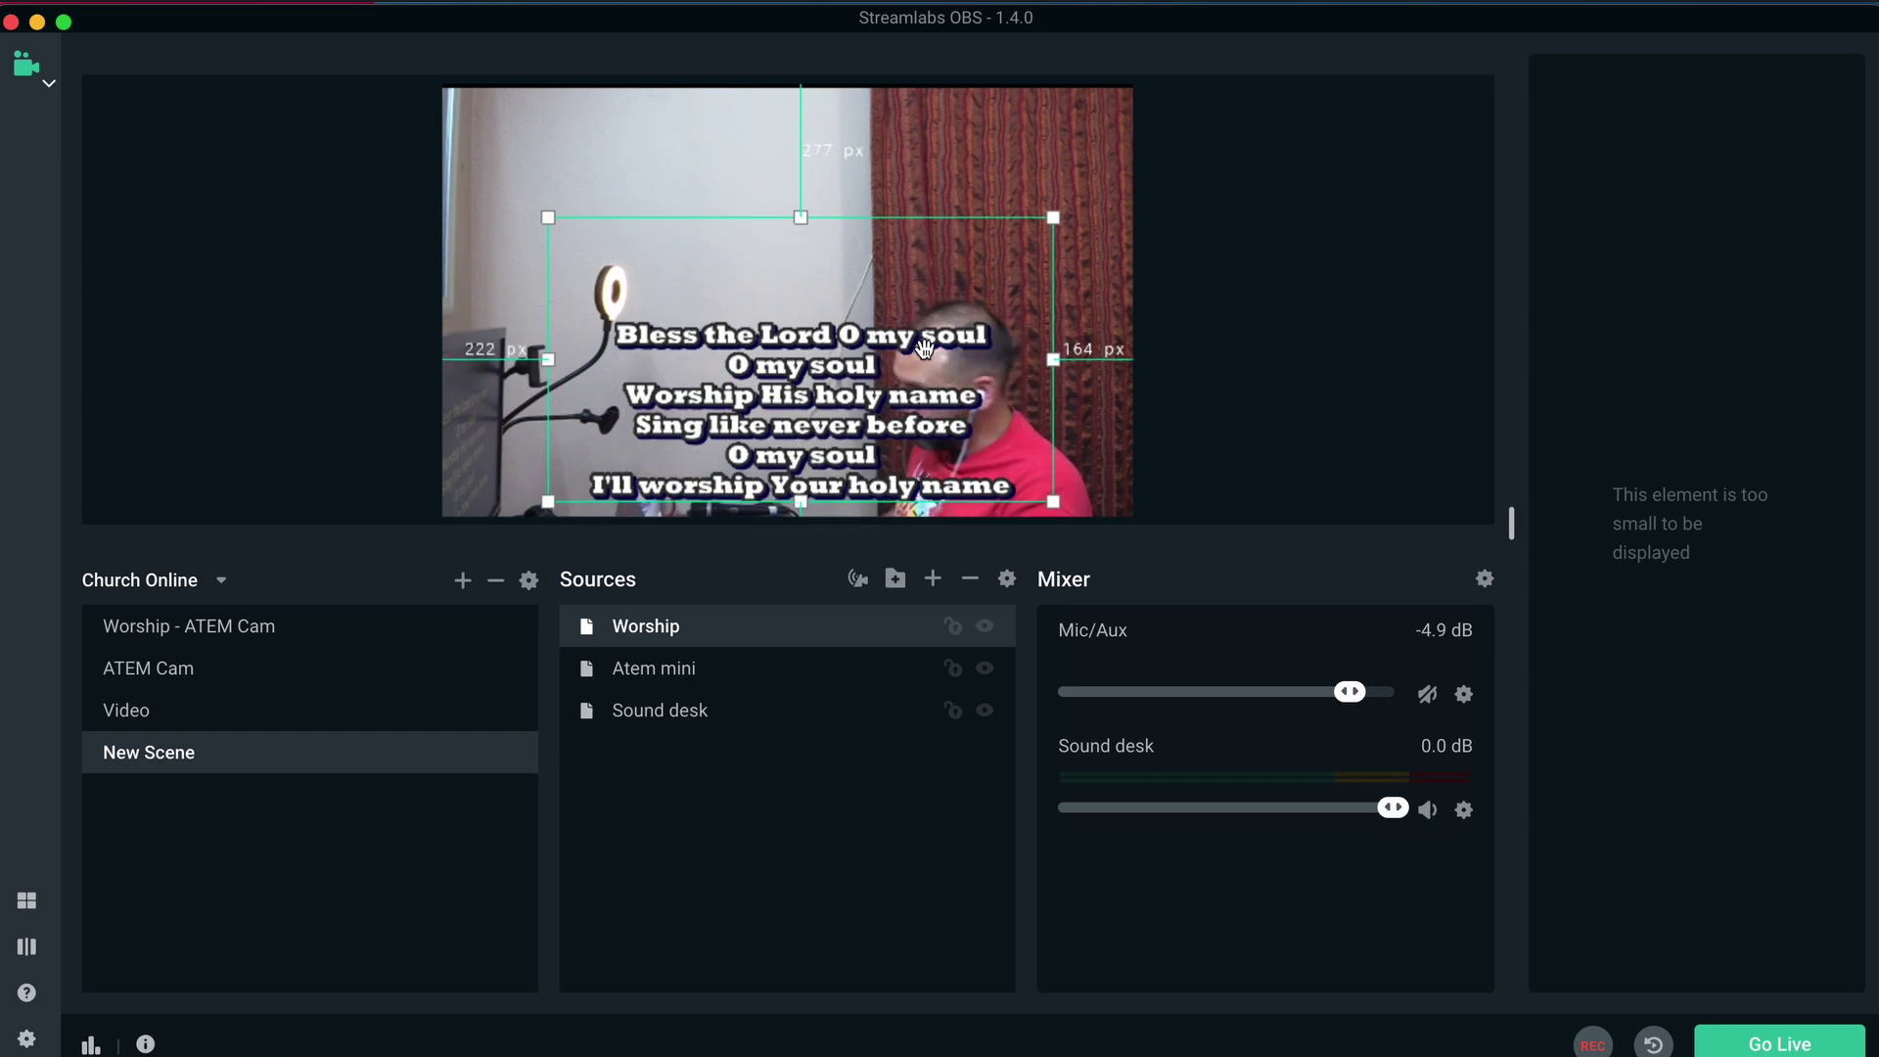
{"action": "left_click_drag", "start_coordinate": [547, 216], "coordinate": [561, 227]}
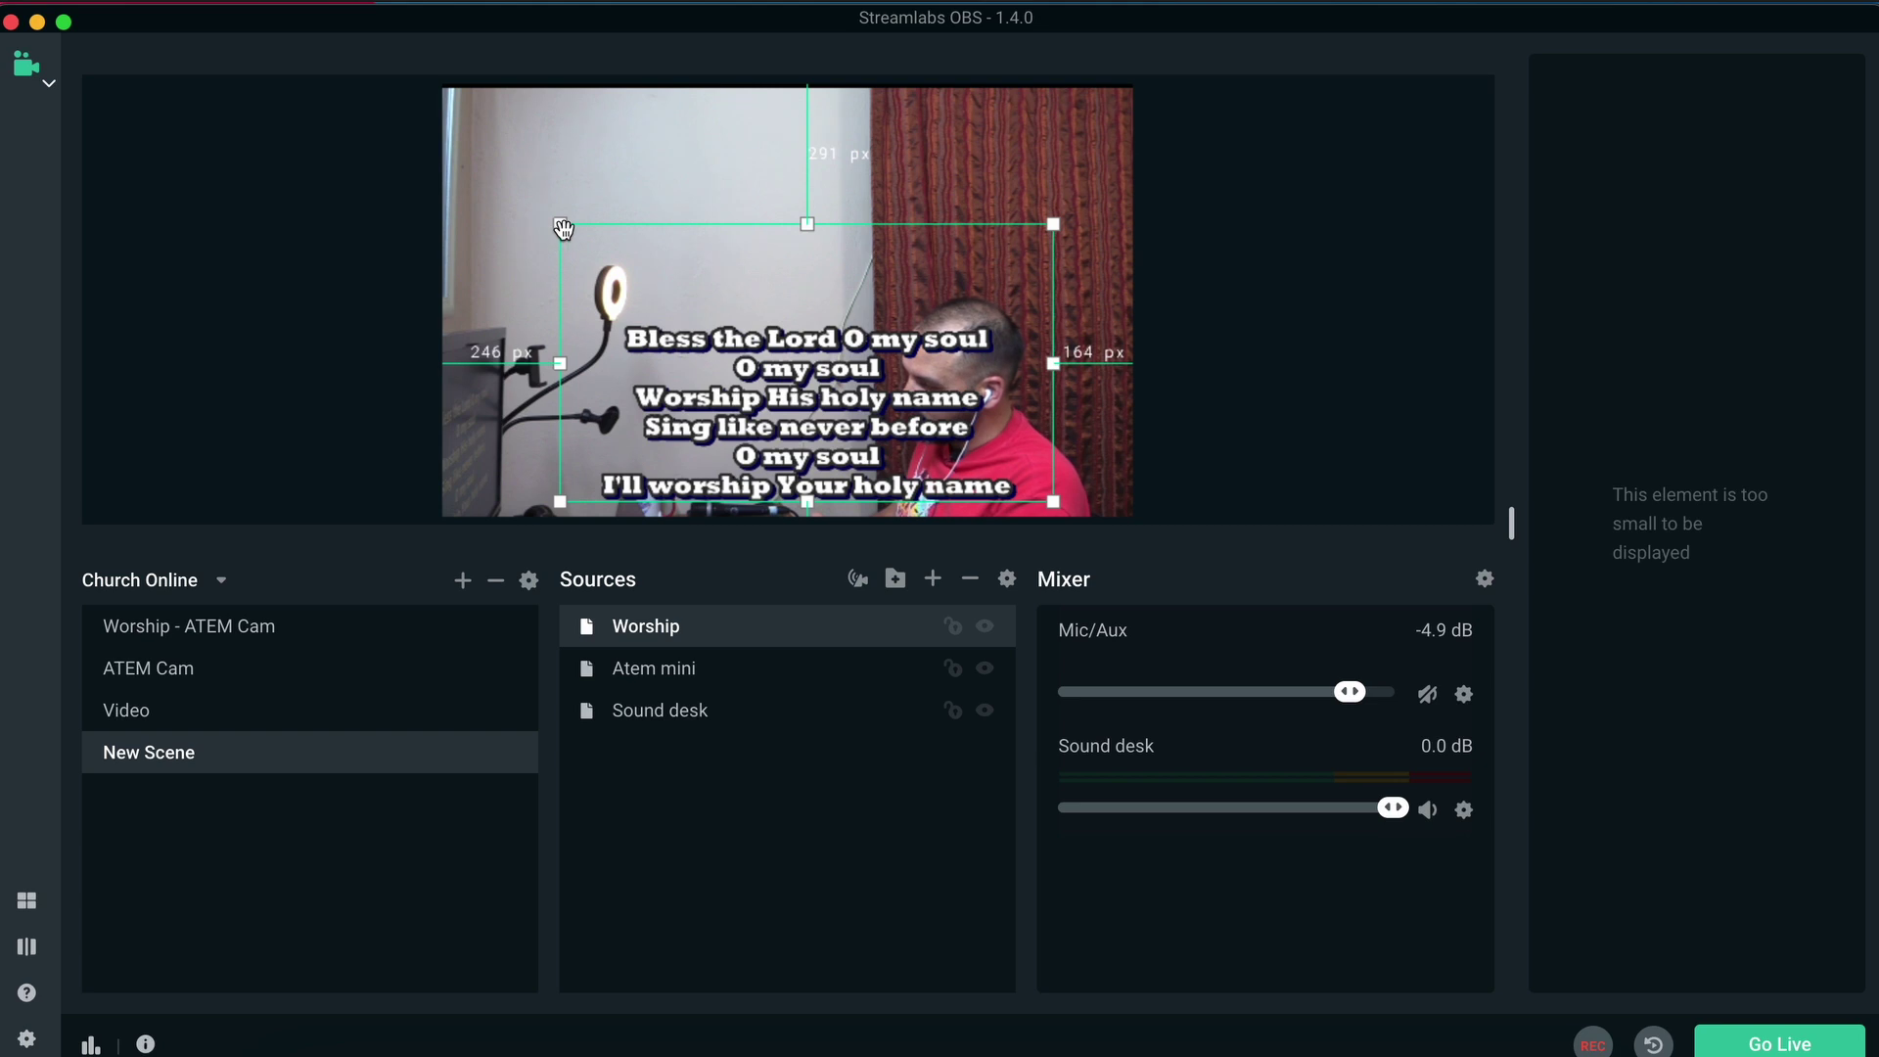
{"action": "left_click_drag", "start_coordinate": [561, 221], "coordinate": [427, 151]}
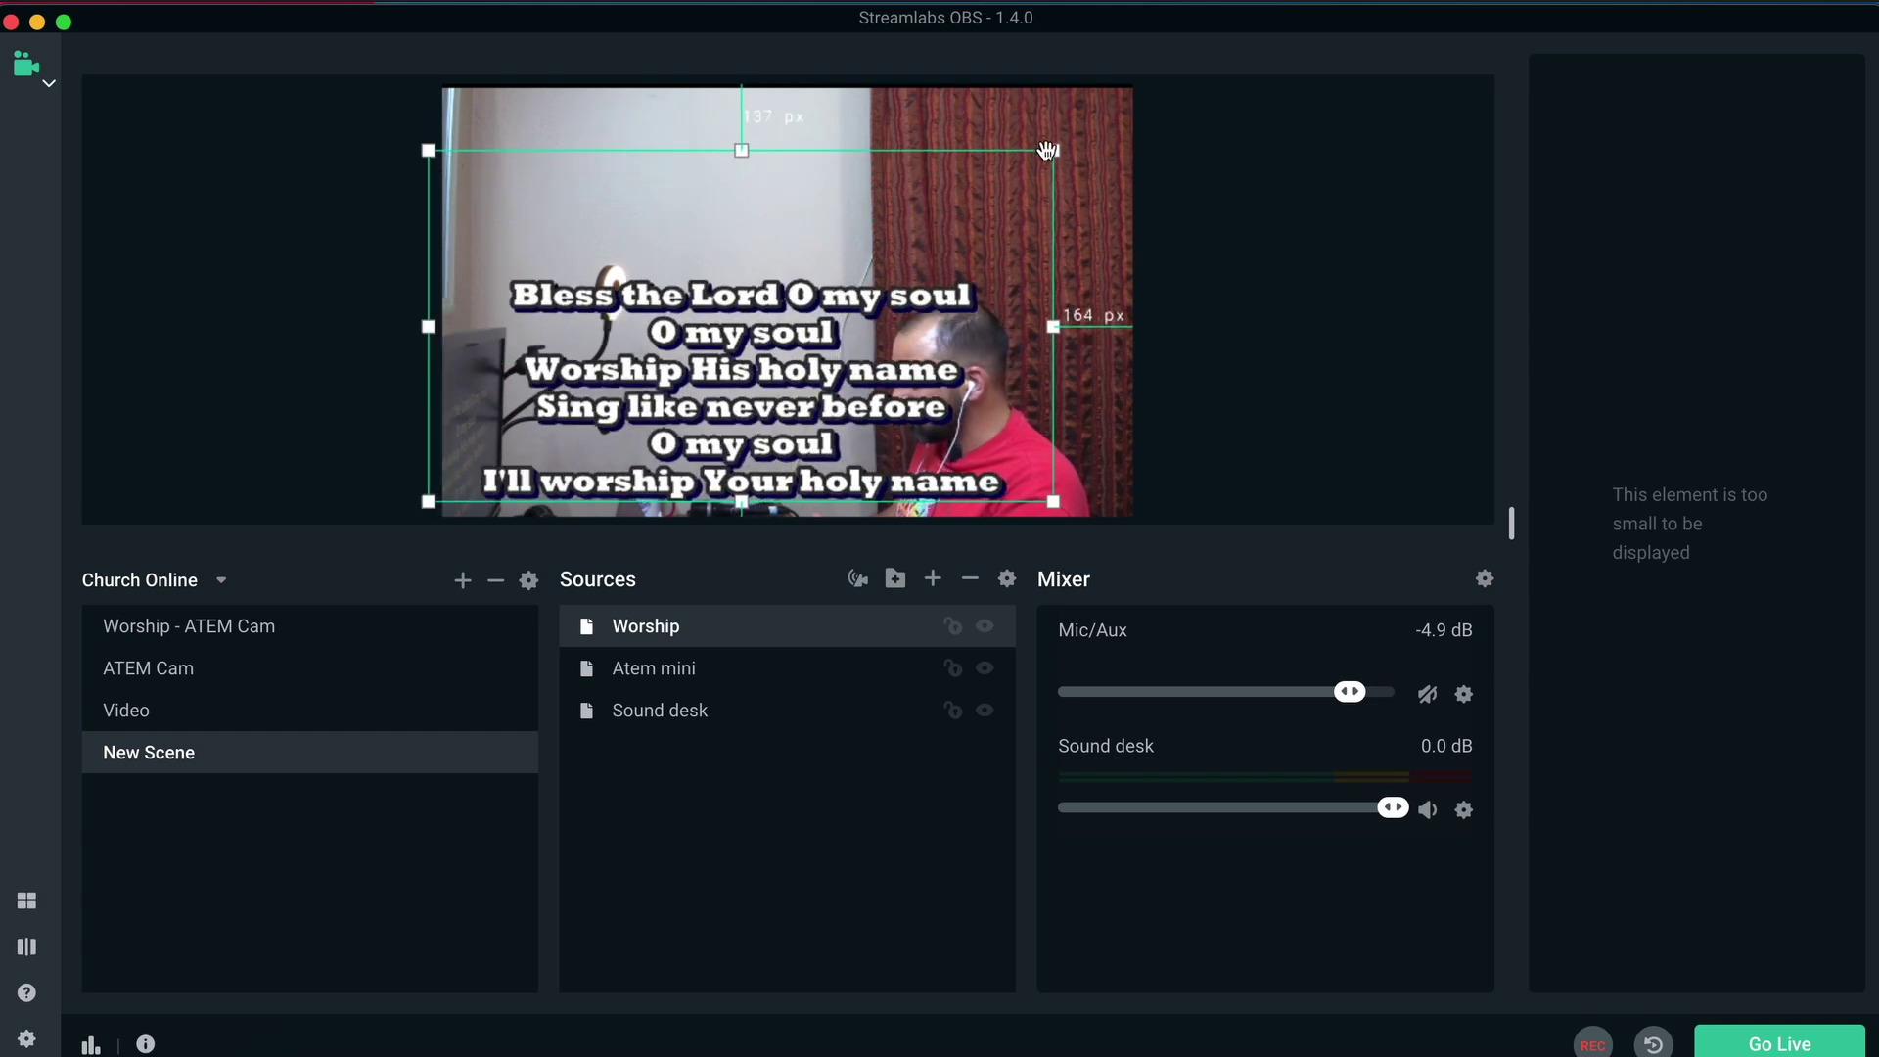
{"action": "left_click_drag", "start_coordinate": [1053, 150], "coordinate": [1172, 126]}
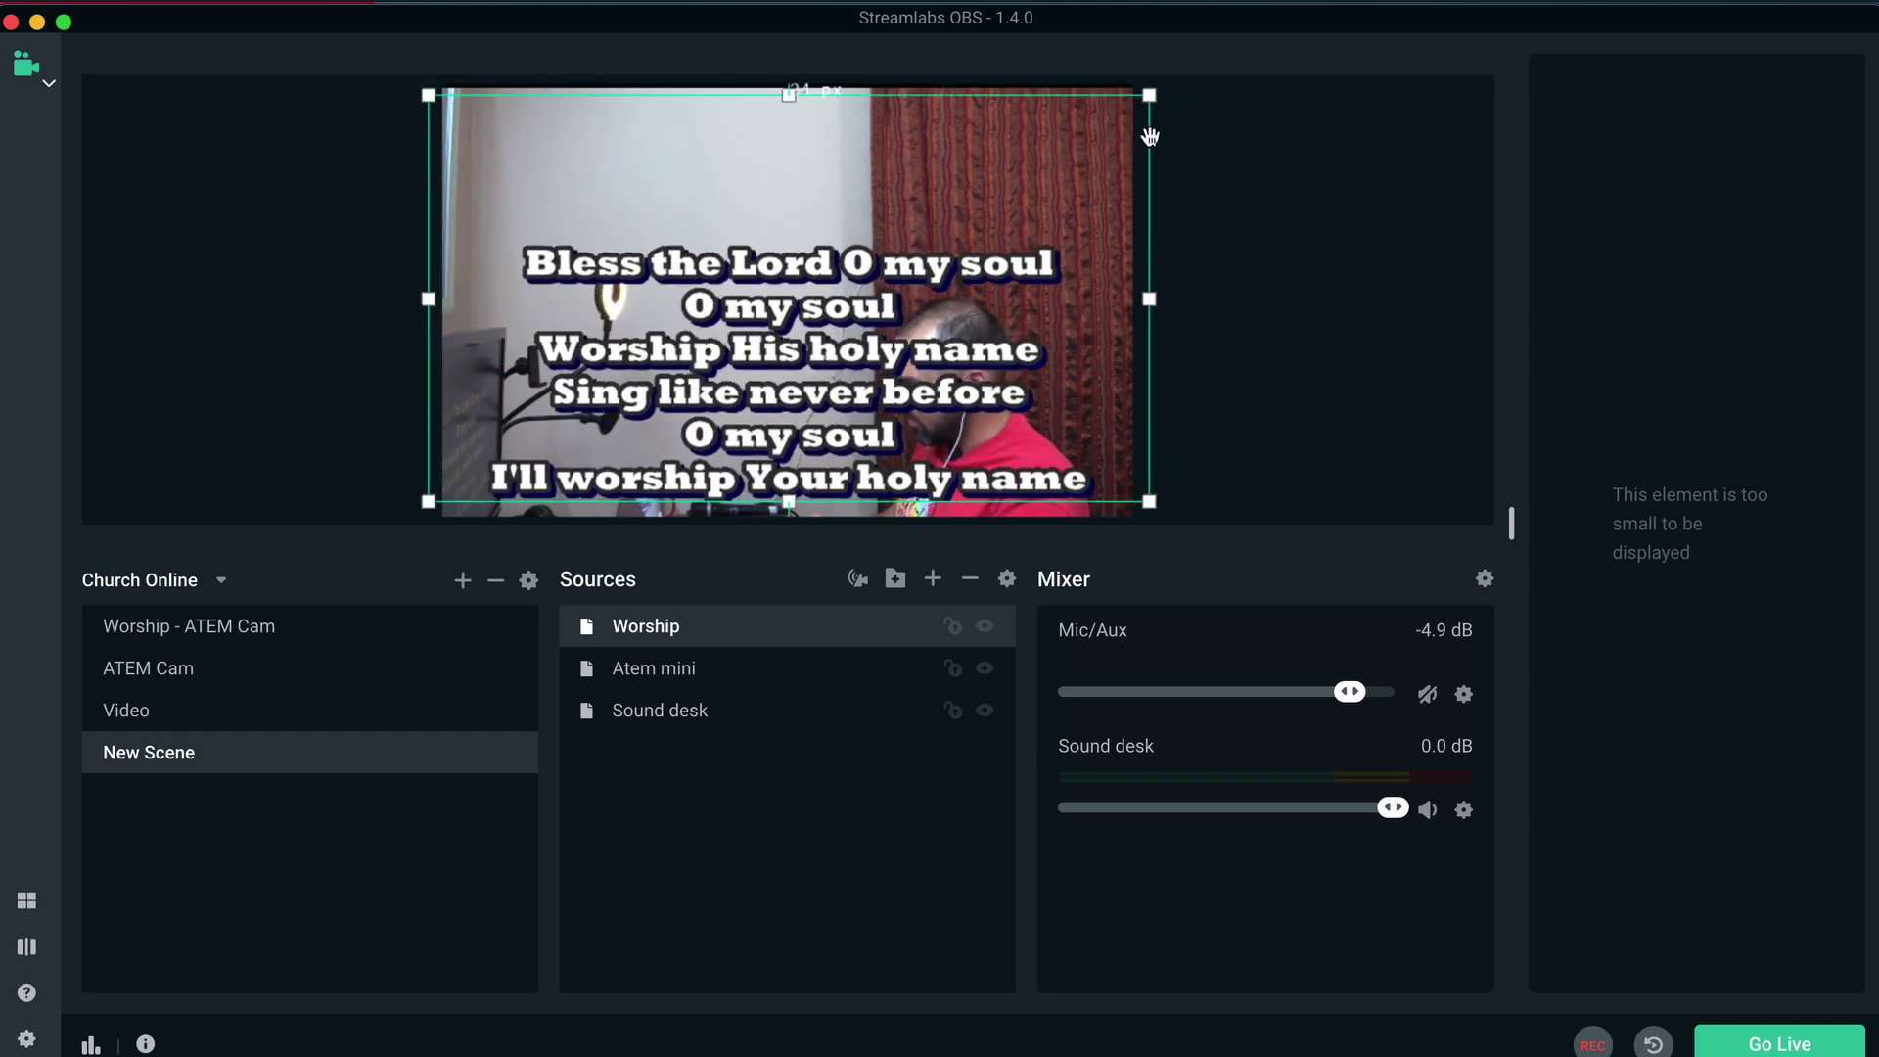
{"action": "left_click_drag", "start_coordinate": [889, 297], "coordinate": [888, 323]}
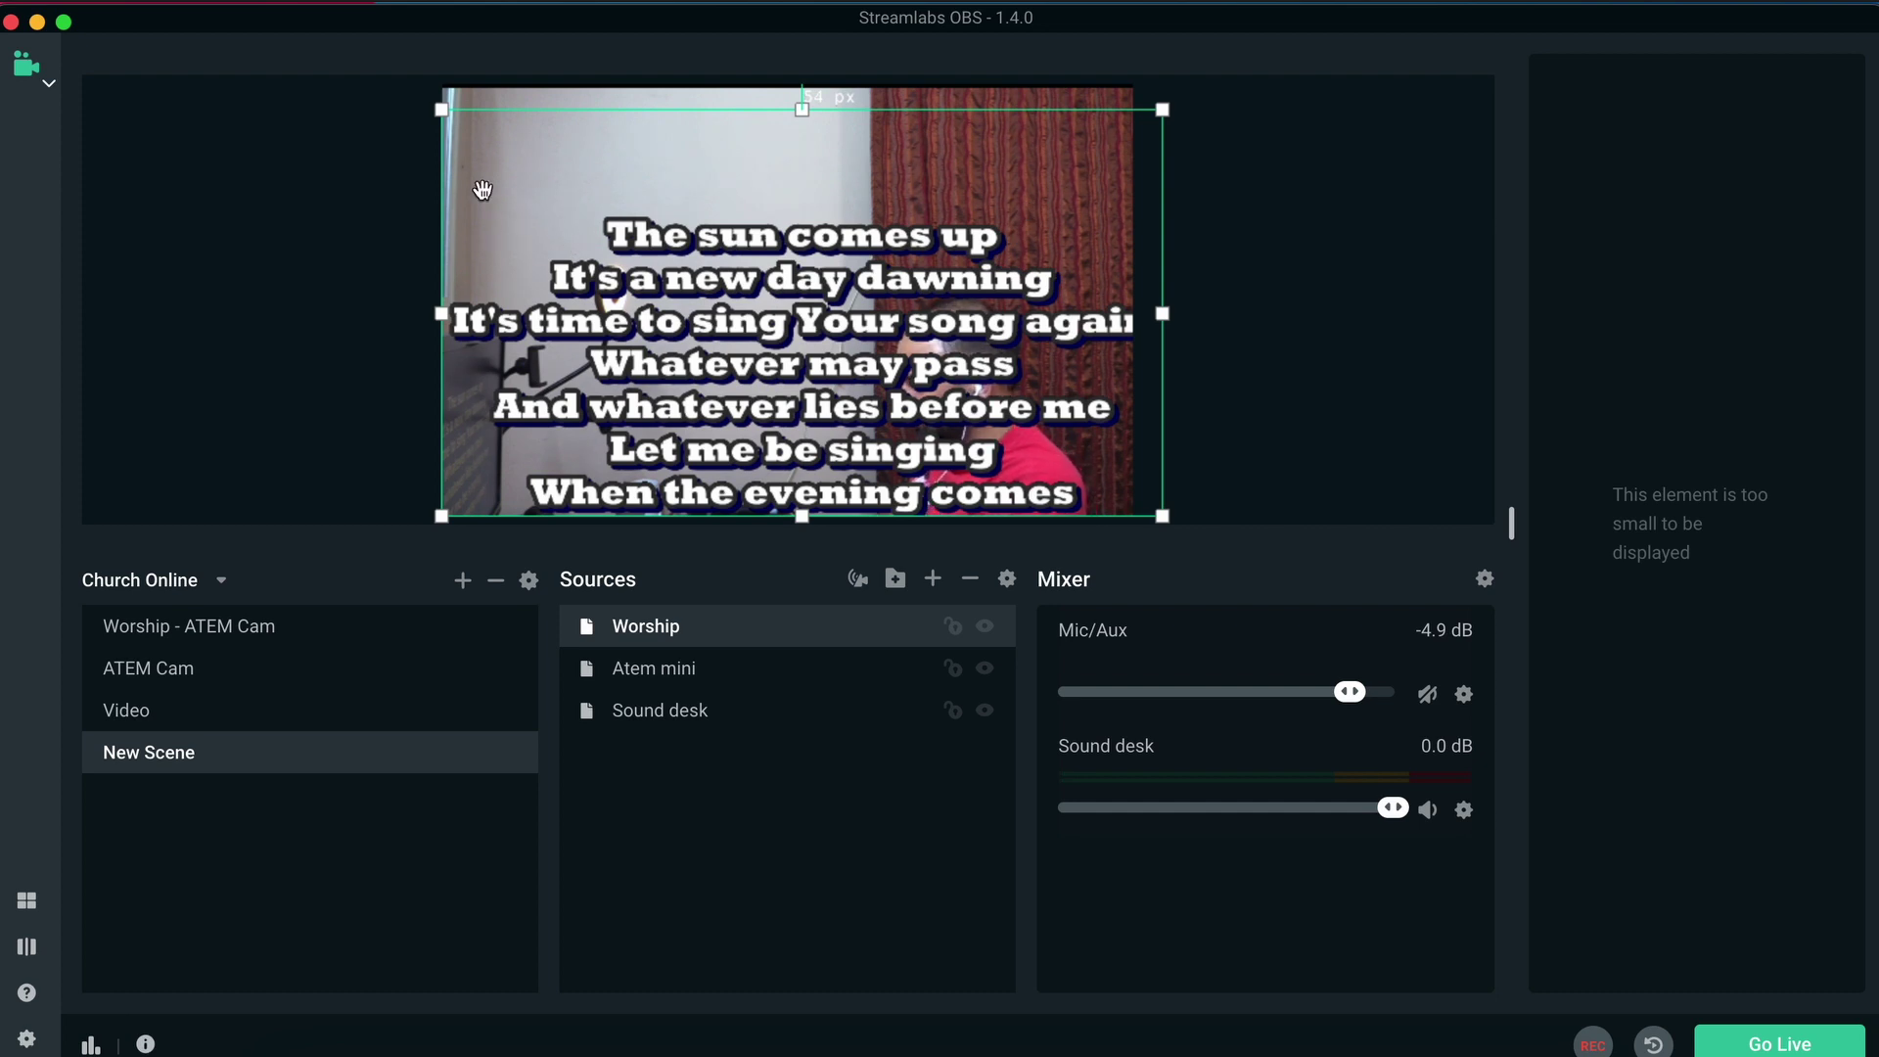
Step: Shrink the Worship lyrics from the top-left corner and fit them inside the frame's lower right
{"action": "left_click_drag", "start_coordinate": [441, 109], "coordinate": [751, 301]}
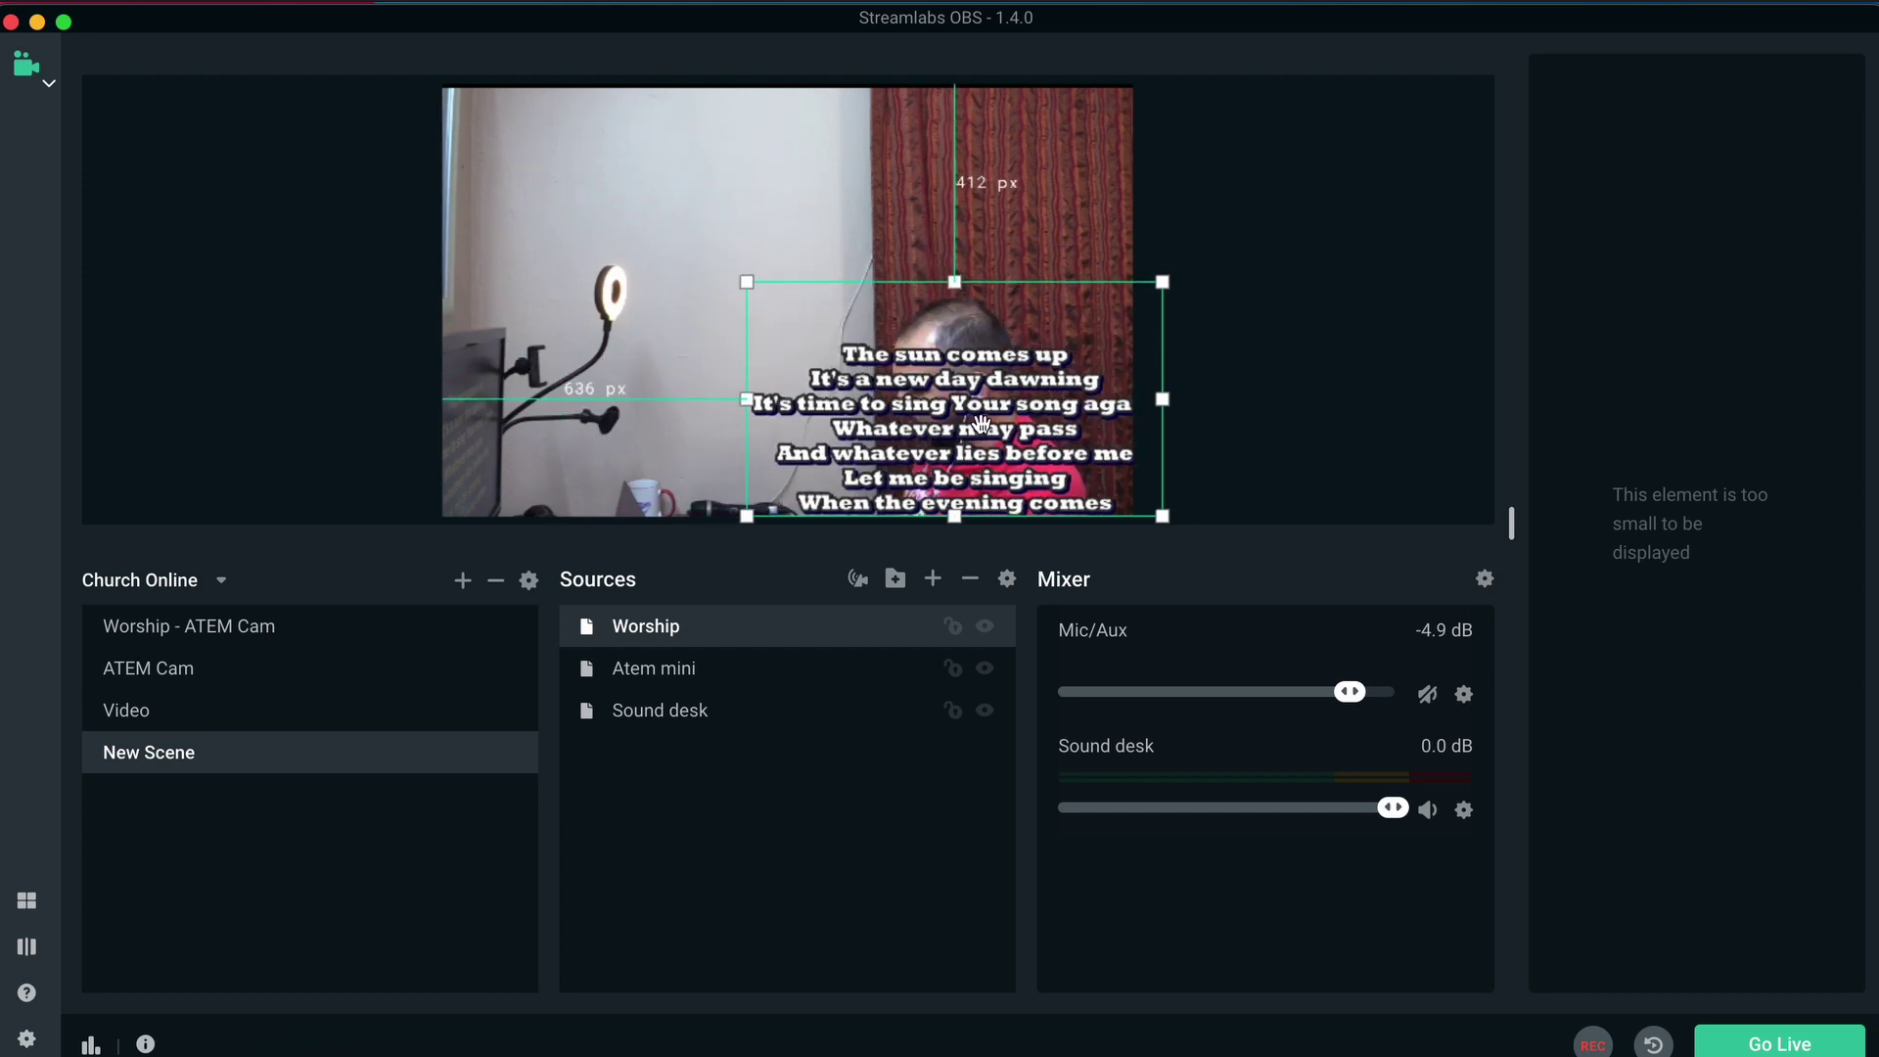
{"action": "left_click_drag", "start_coordinate": [985, 424], "coordinate": [1000, 422]}
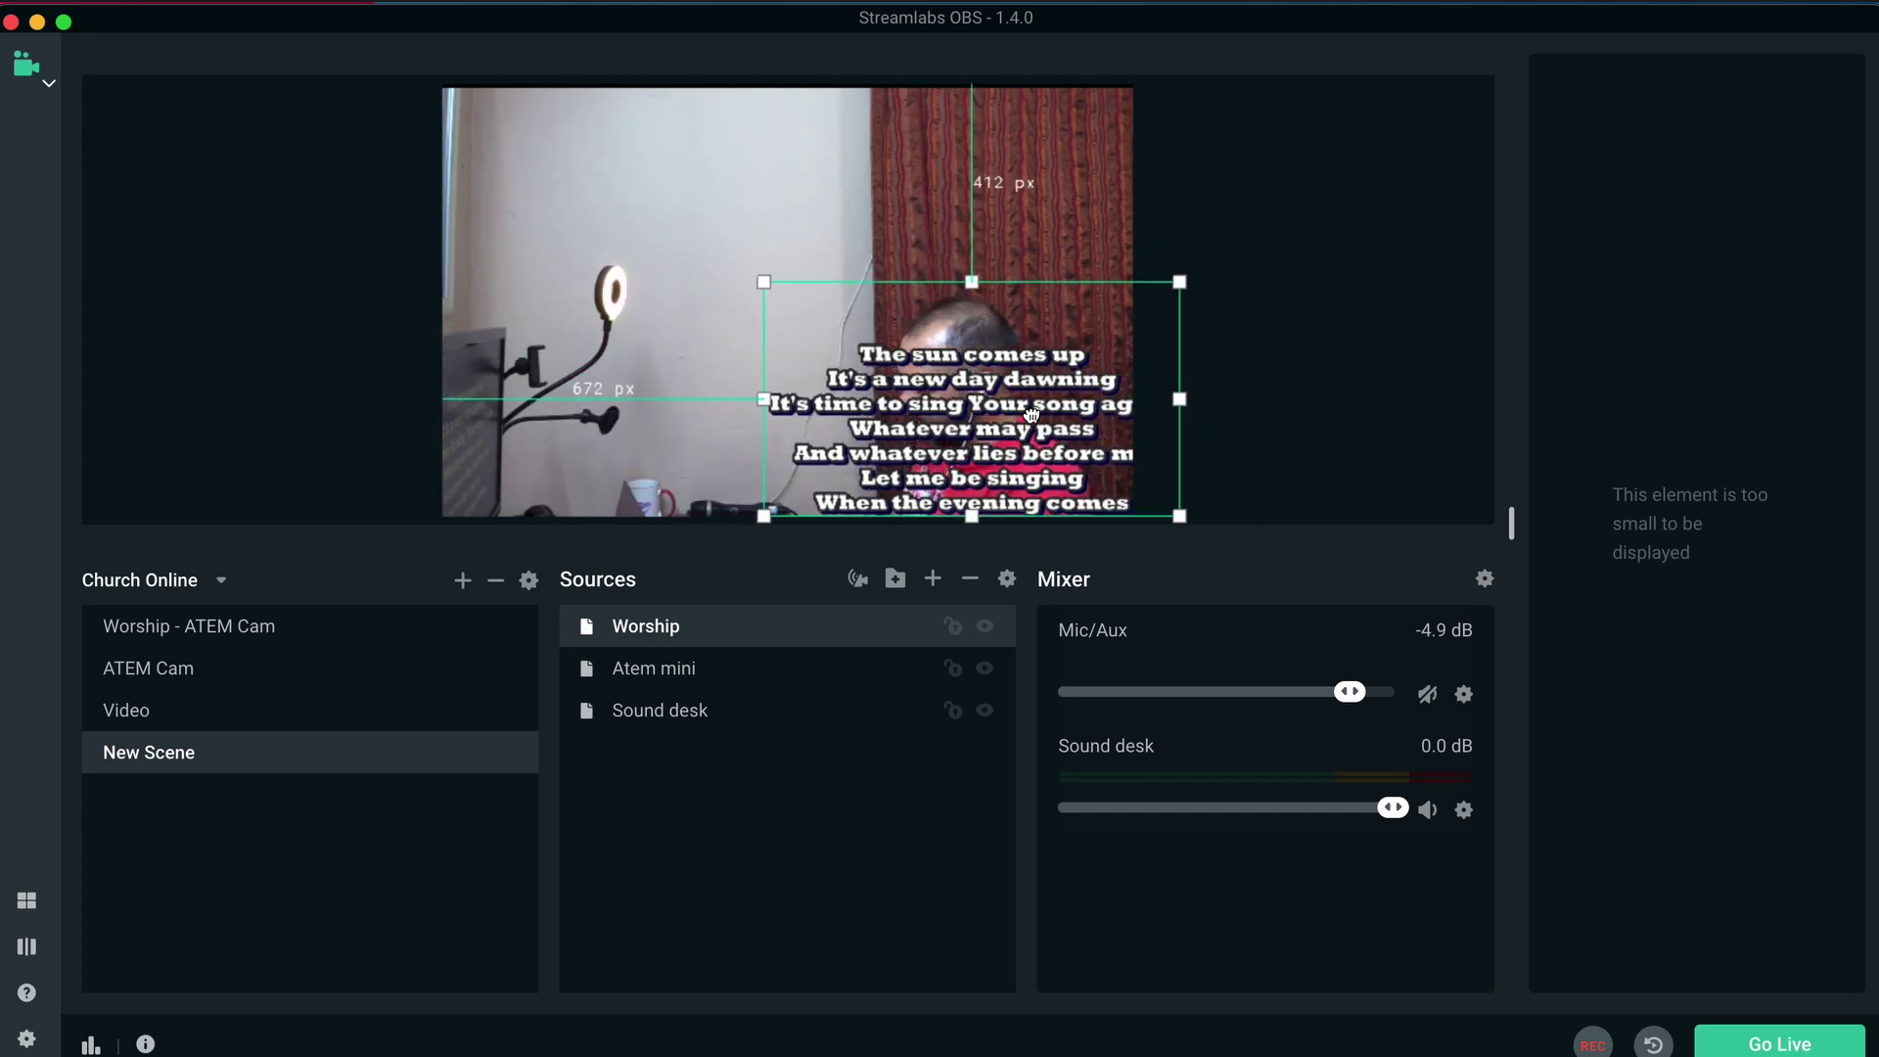
{"action": "left_click_drag", "start_coordinate": [1032, 415], "coordinate": [955, 414]}
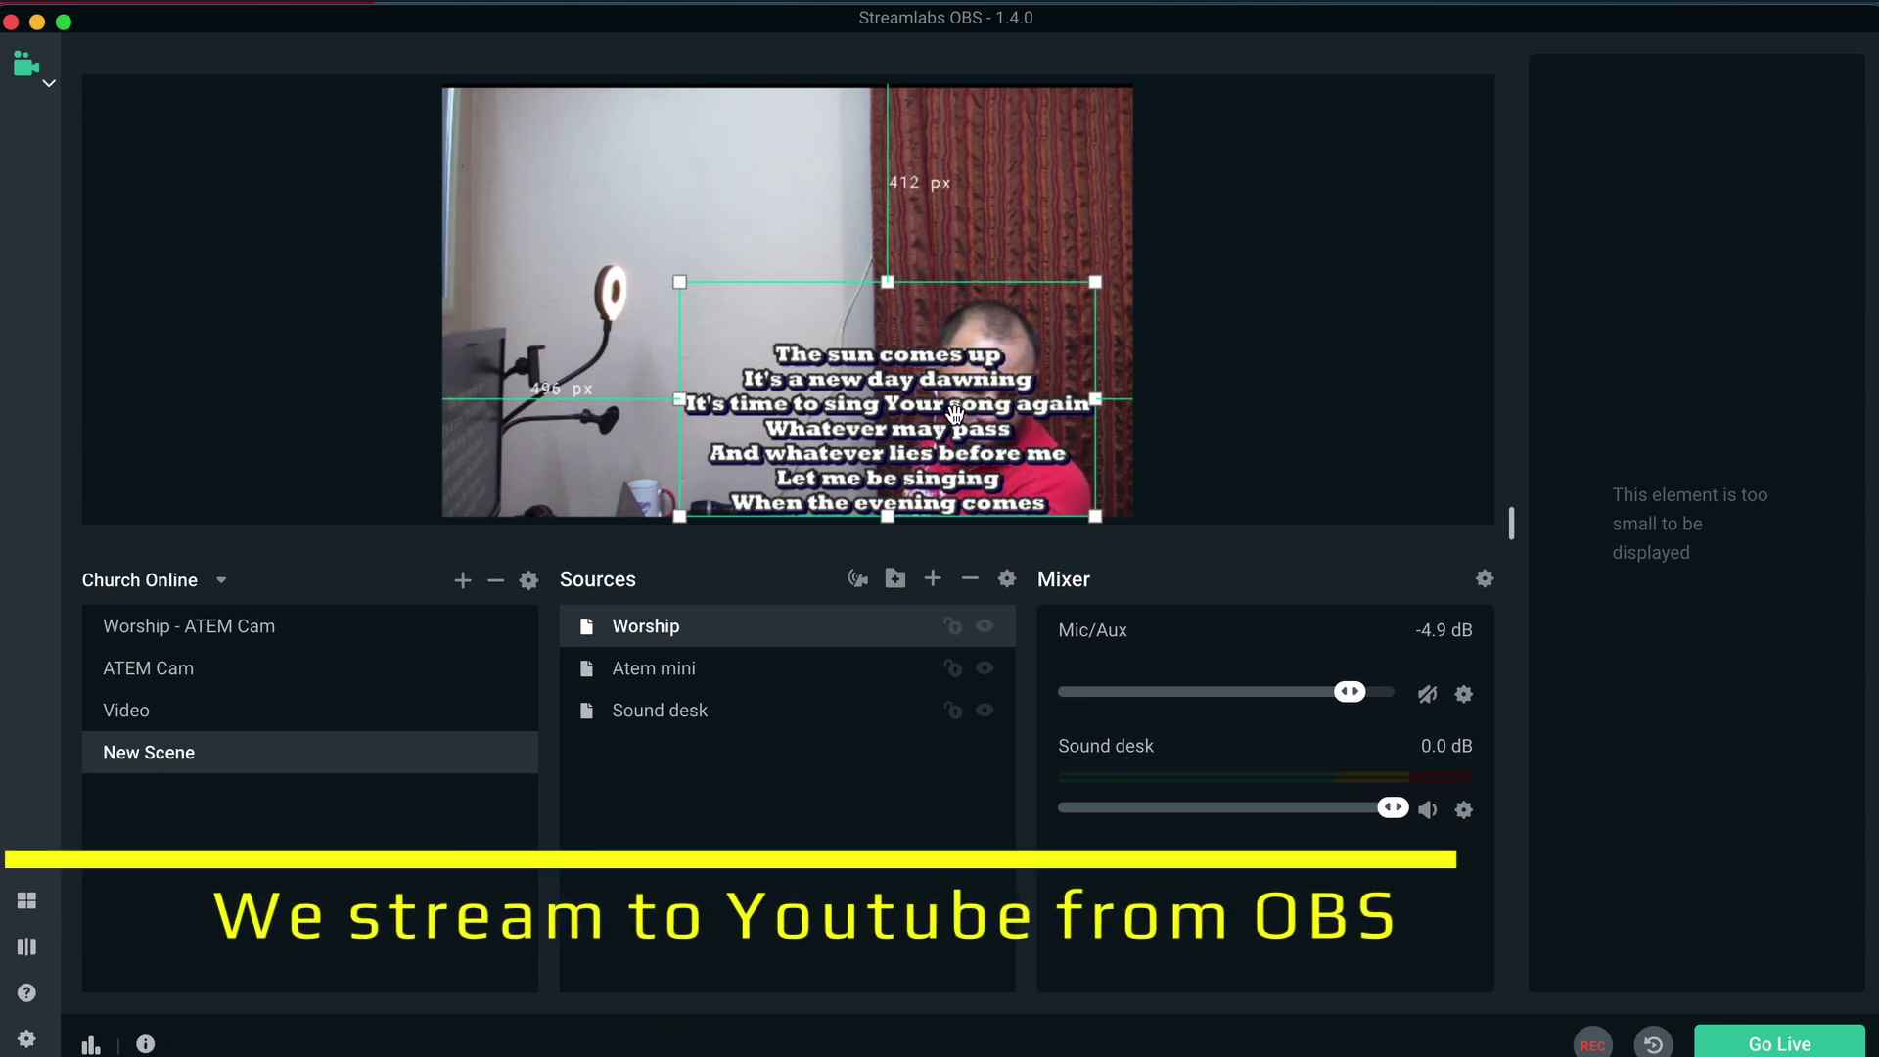